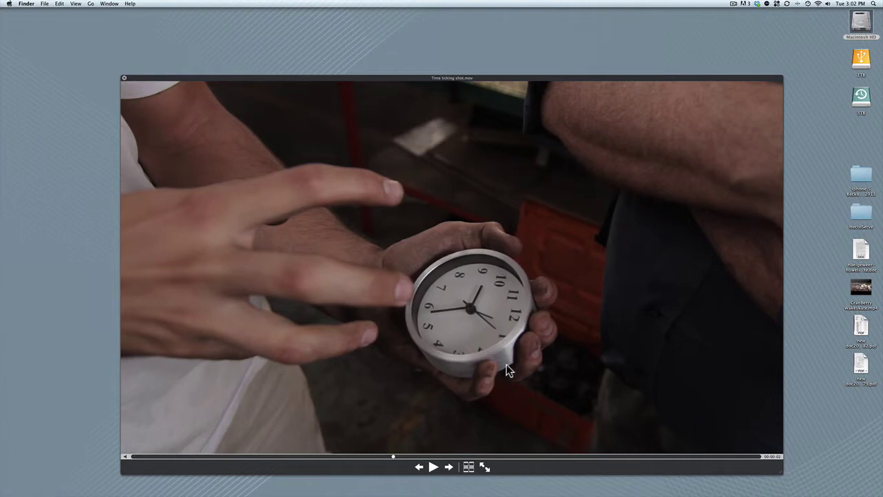
Rewind the Time ticking shot.mov clip in Quick Look, play it, then pause it
click(131, 456)
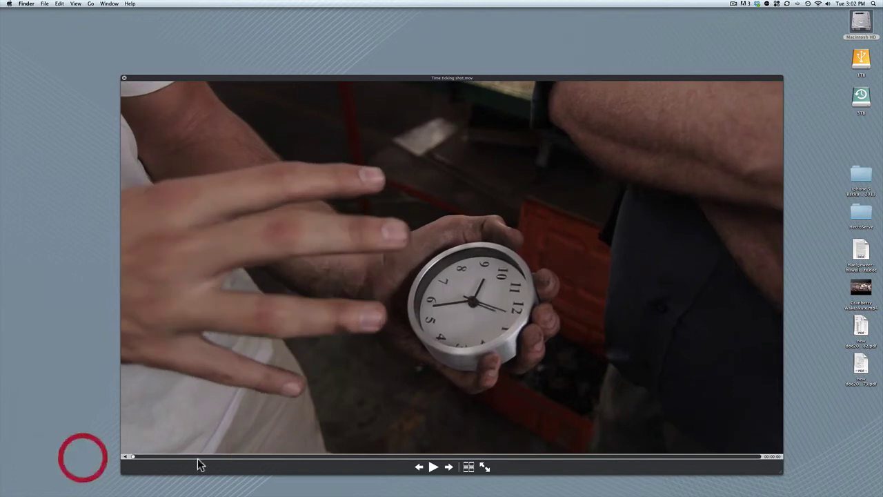
click(431, 467)
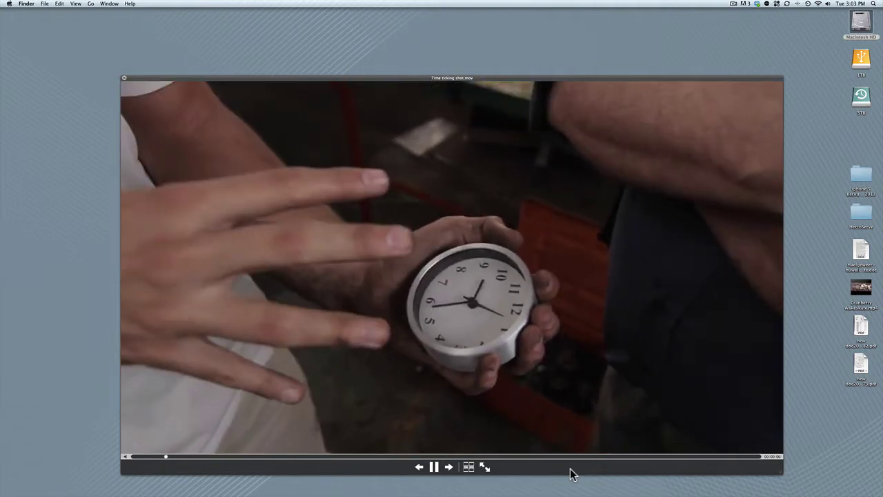
click(434, 468)
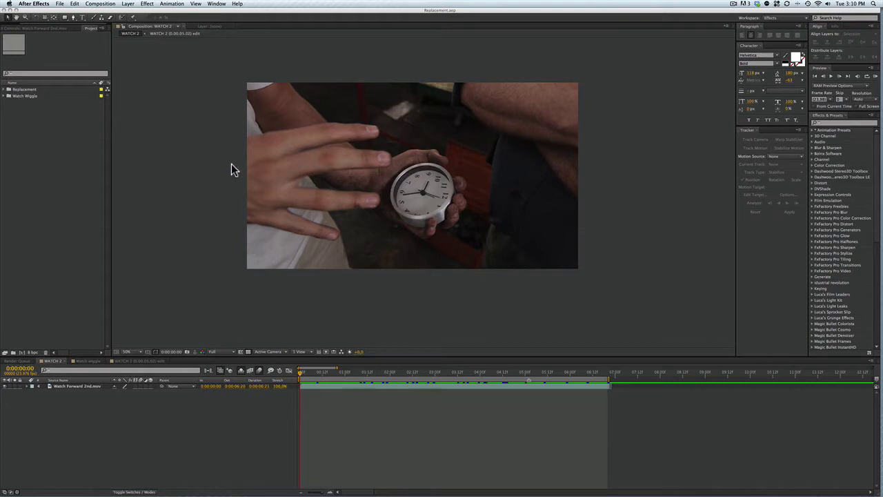
click(87, 147)
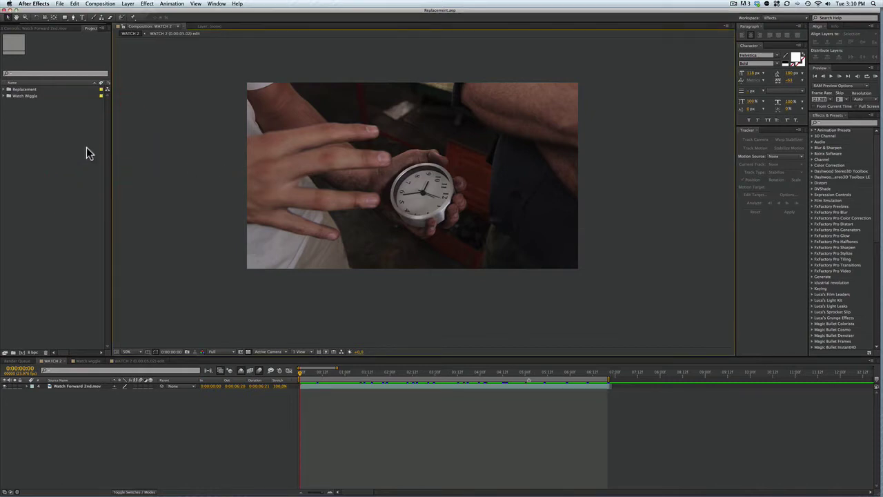
click(90, 441)
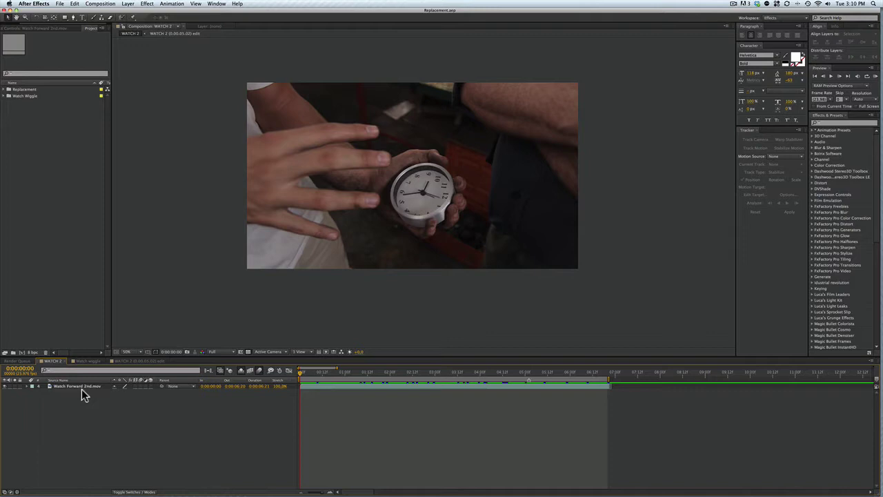
click(82, 388)
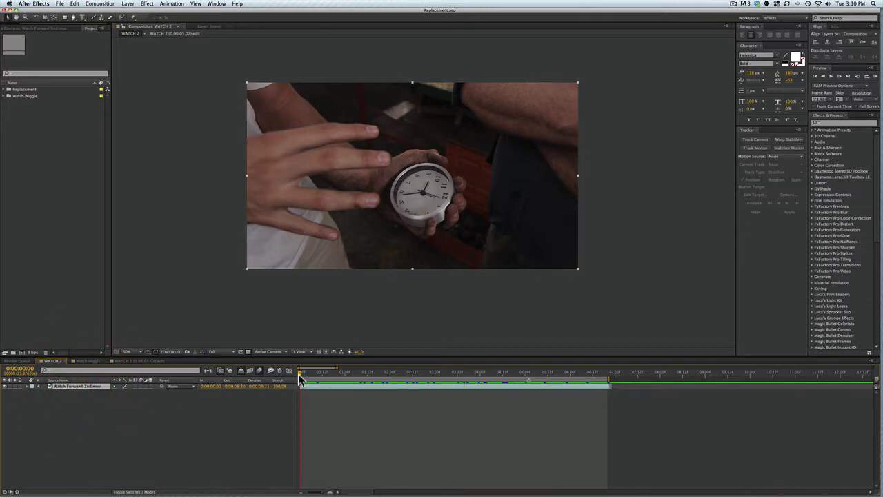
mouse_move(301, 376)
mouse_down()
mouse_move(600, 376)
mouse_move(296, 376)
mouse_up()
scroll(444, 196, up, 2)
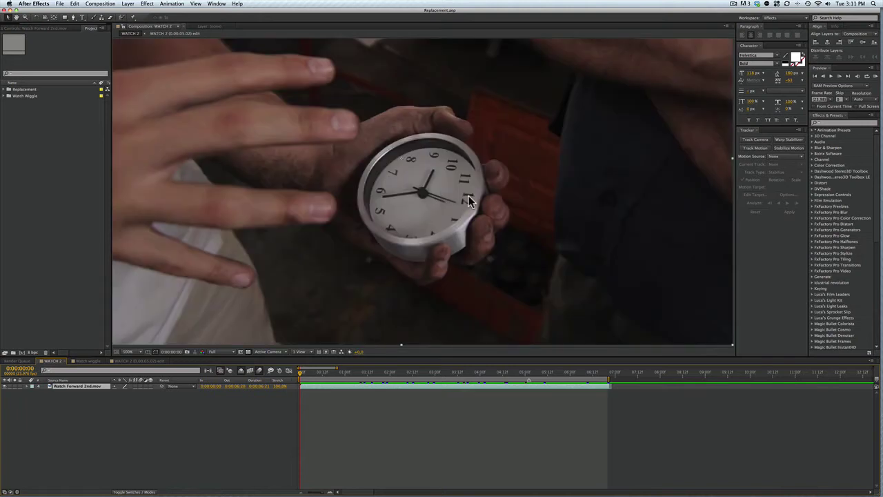
right_click(469, 196)
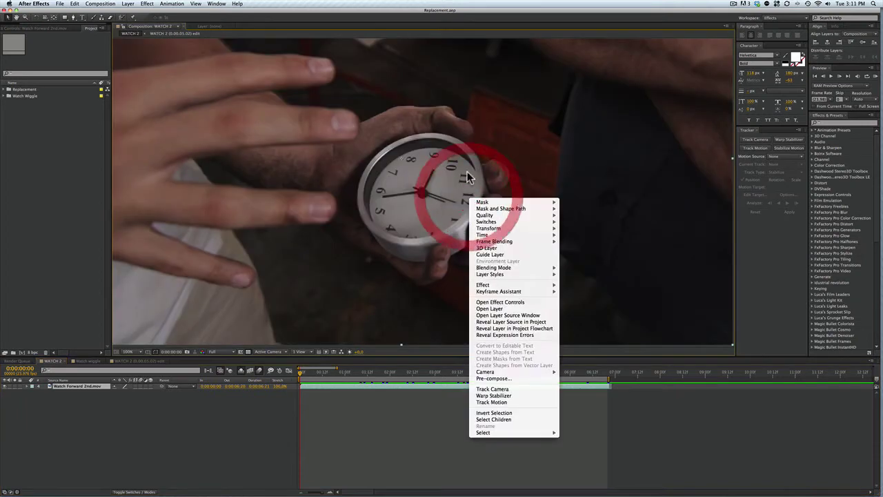
click(461, 197)
click(431, 195)
scroll(389, 169, up, 4)
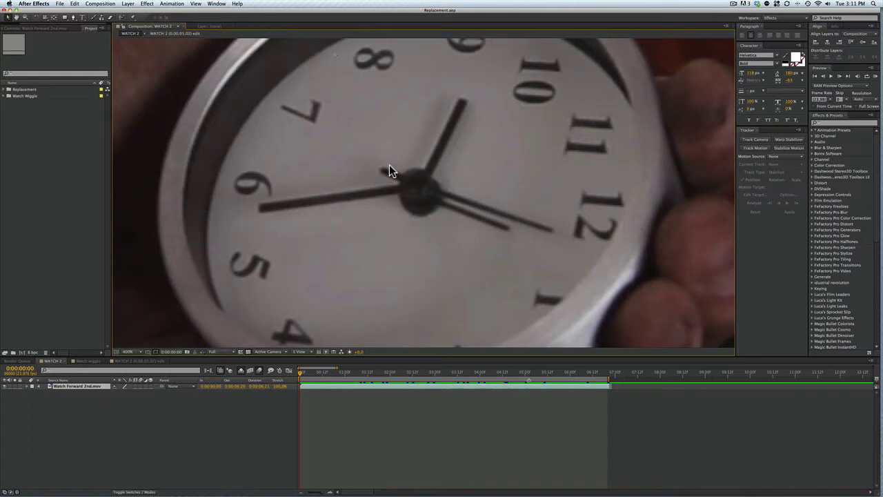
scroll(389, 165, down, 2)
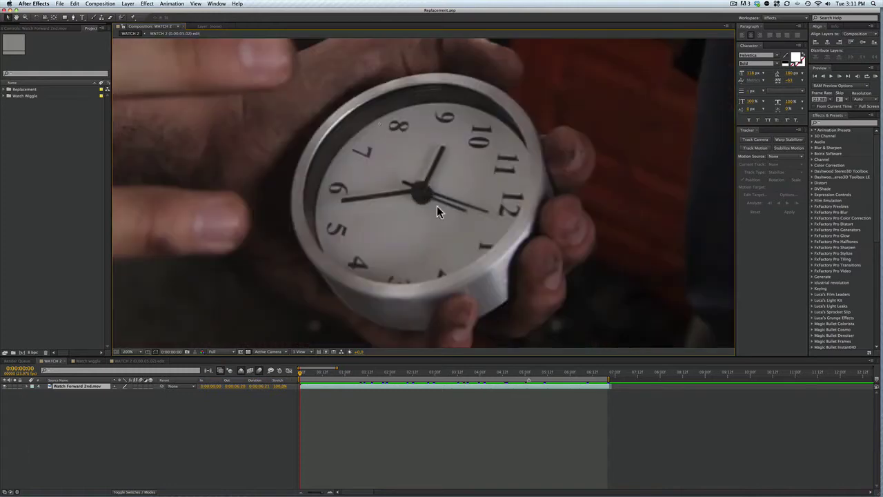
scroll(451, 201, down, 4)
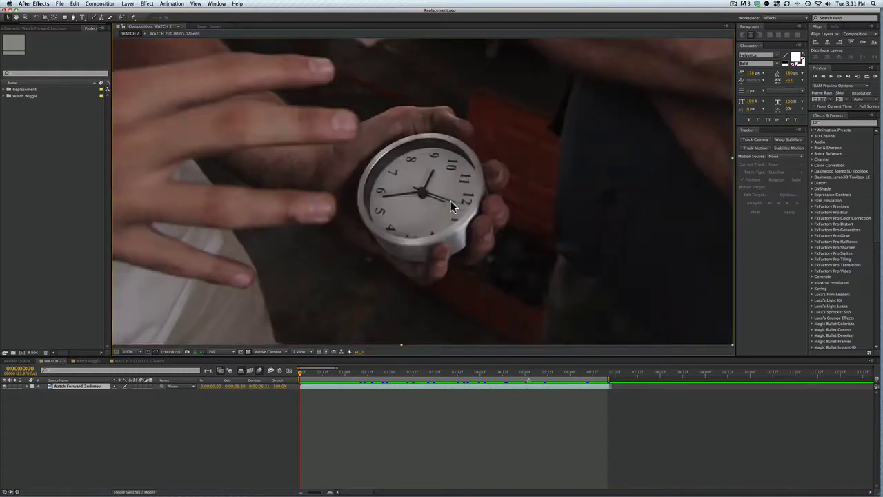
scroll(424, 228, up, 2)
Add a new Tracker layer, select Watch Forward 2nd.mov, and show the Tracker panel
click(104, 403)
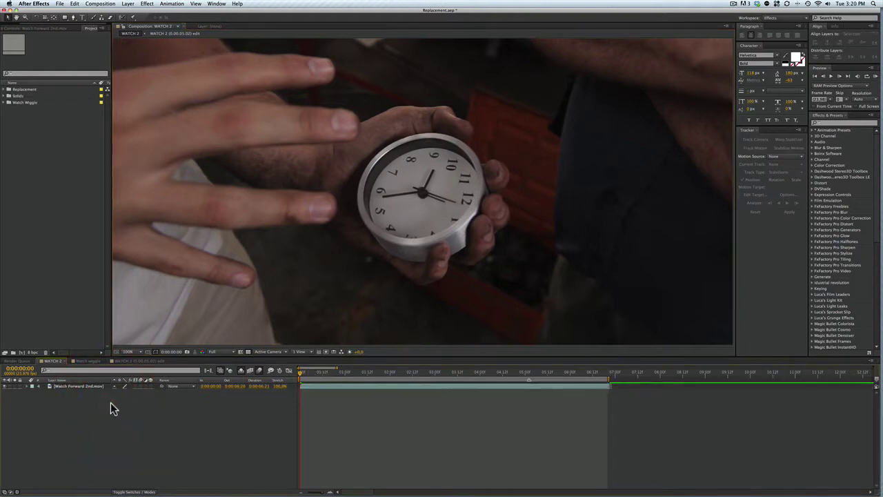
right_click(110, 402)
mouse_move(173, 409)
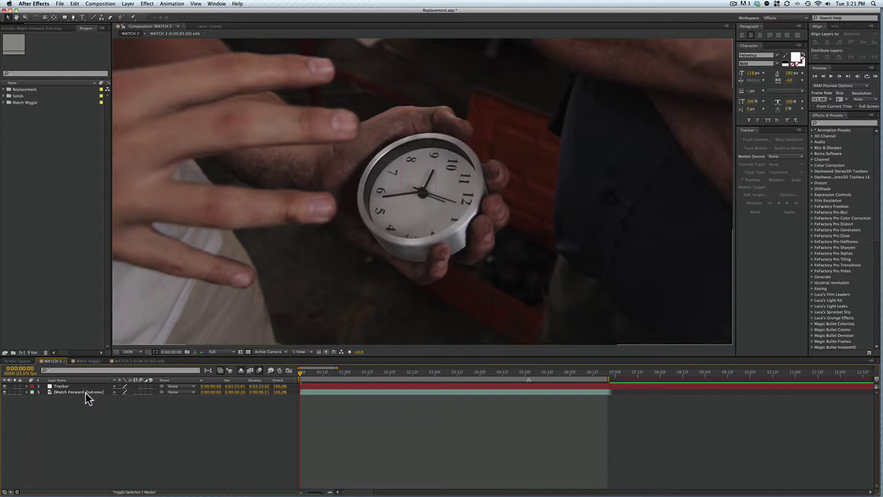
click(86, 392)
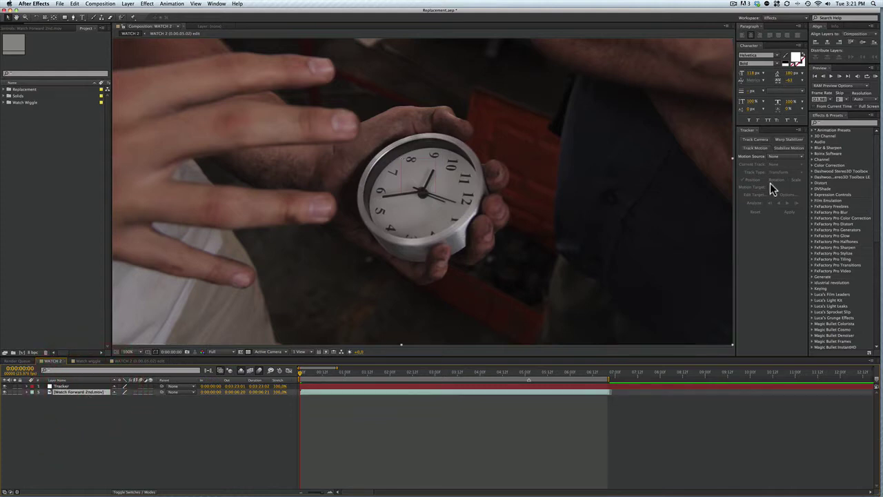
click(767, 249)
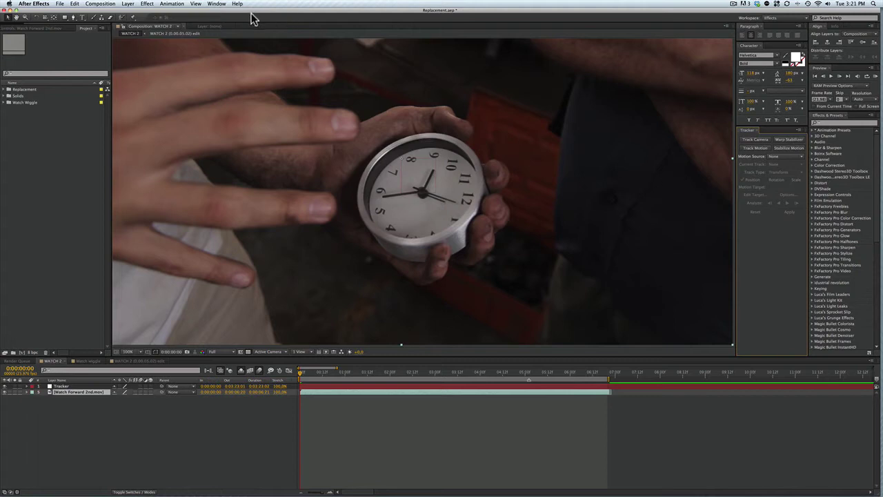
click(218, 4)
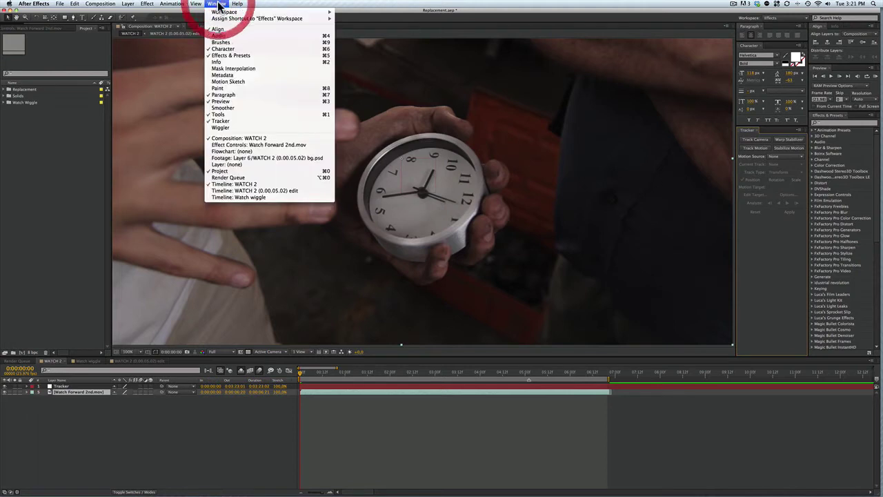
click(253, 122)
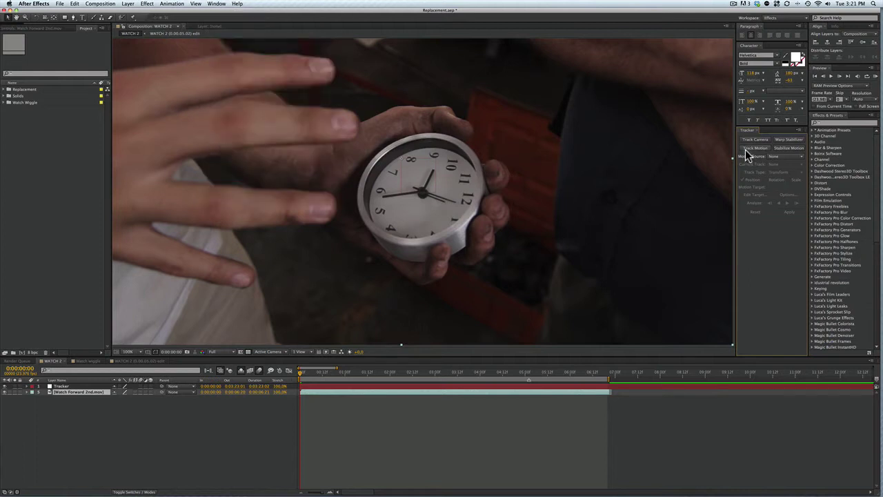
Start a motion track with the track point on the clock face near 7, analysed forward
click(749, 152)
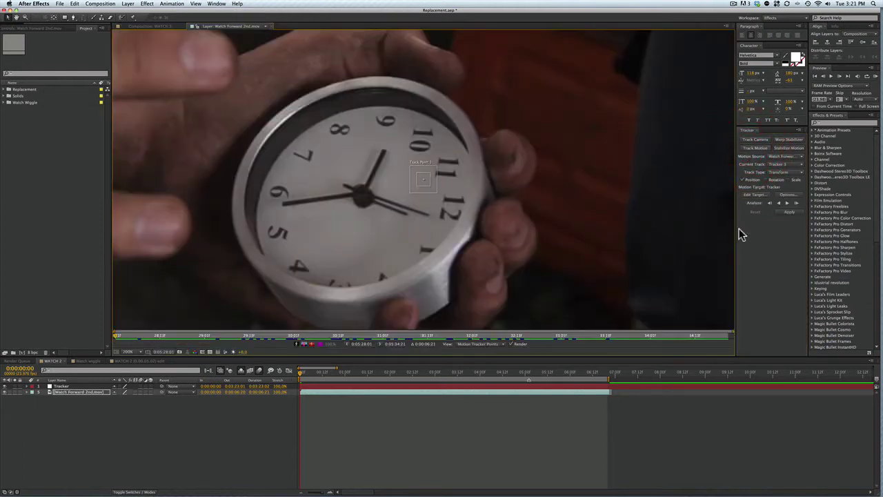
click(765, 262)
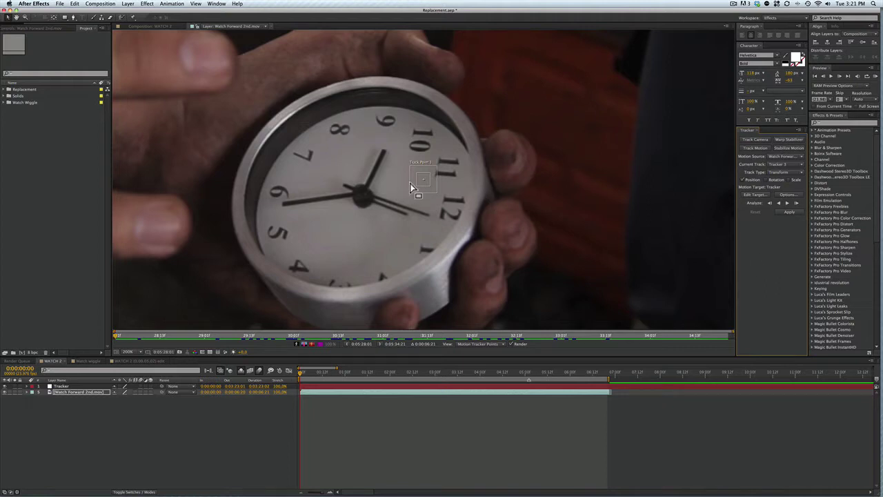
drag(423, 187, 279, 192)
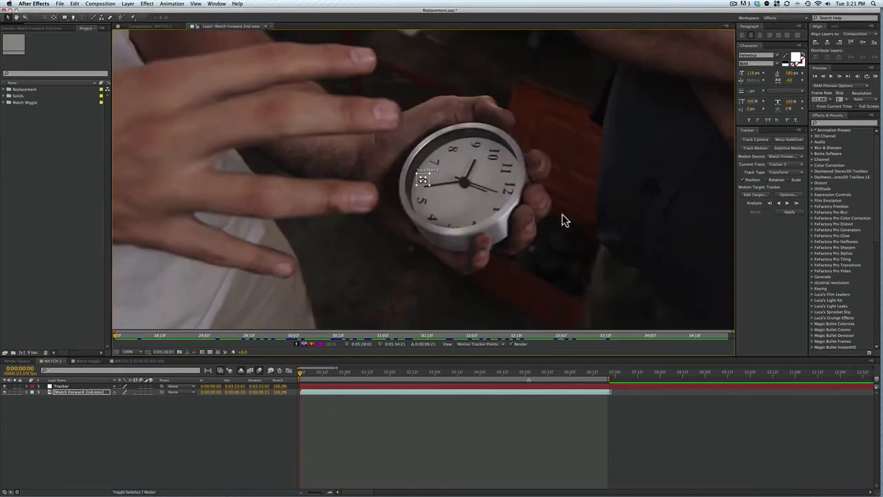
click(785, 203)
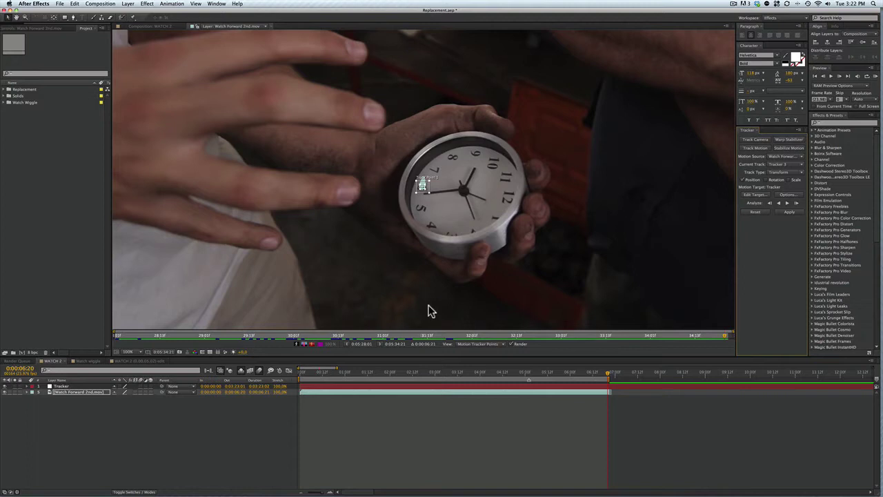
Set the Tracker layer as the motion target and apply the track
click(759, 197)
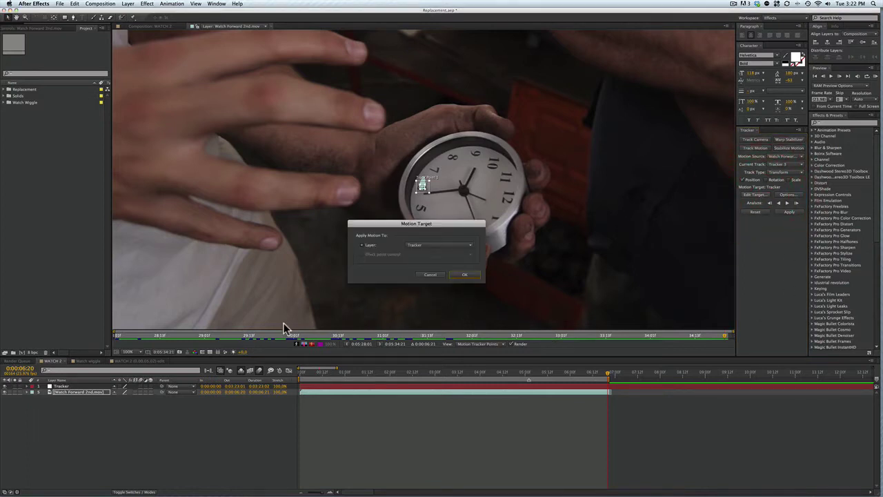
click(456, 249)
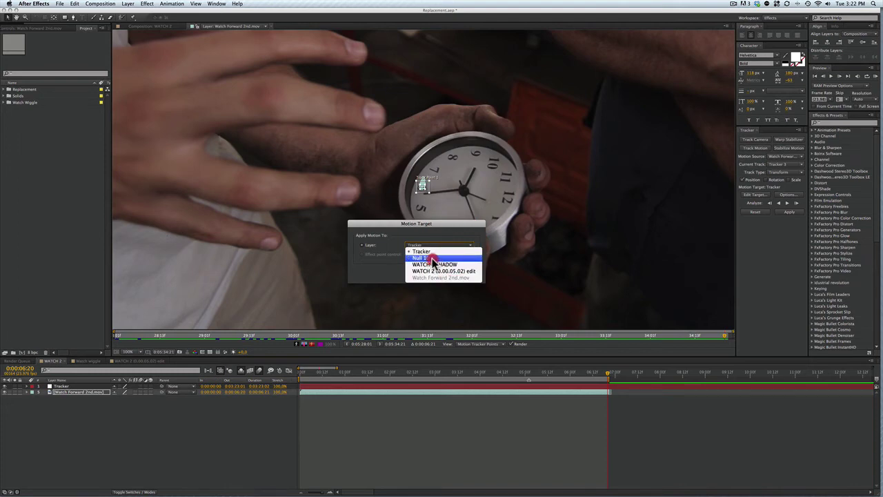
click(436, 259)
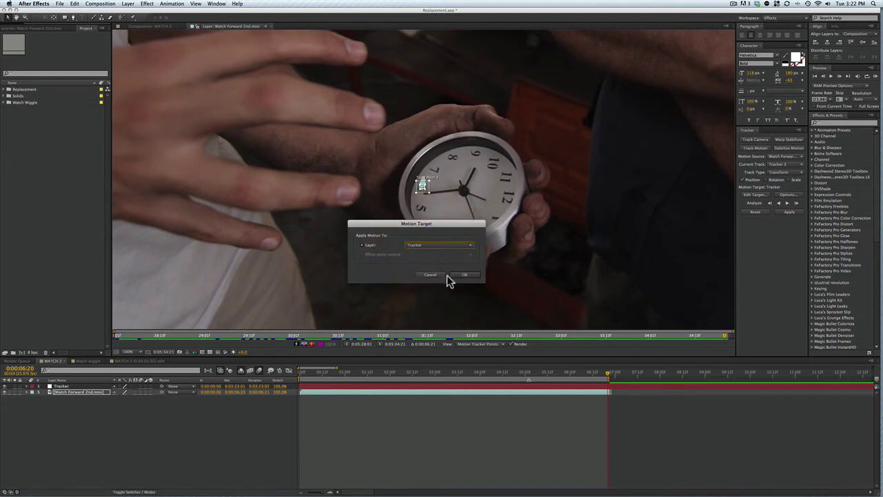
click(467, 278)
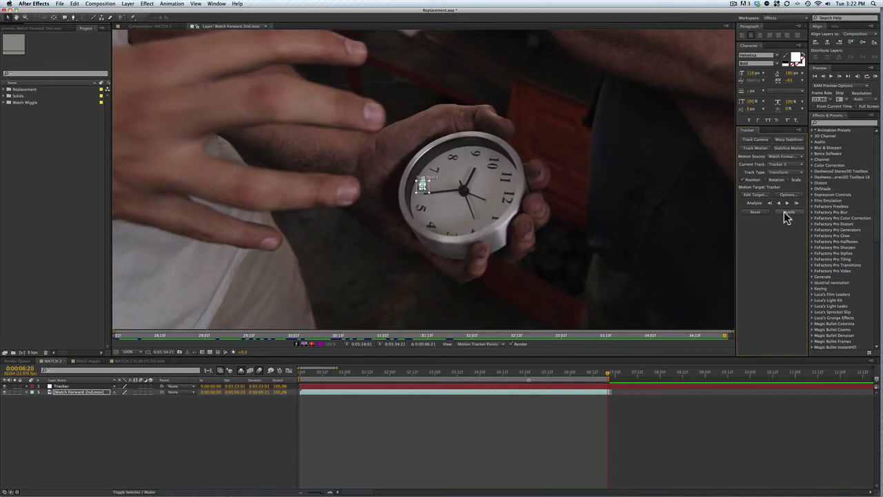
click(785, 213)
Confirm the position data, then render frame 0:00 of WATCH 2 as WATCH 2 (0.00.00.00).psd
key(Return)
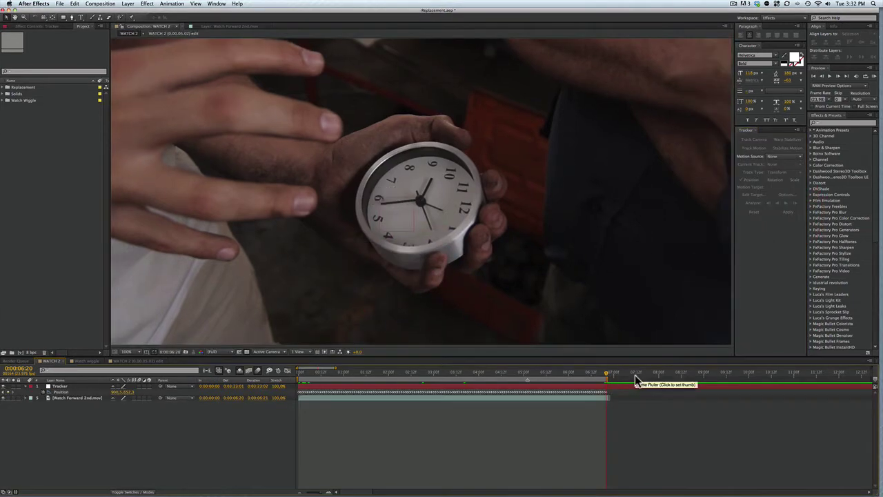
drag(607, 374, 300, 376)
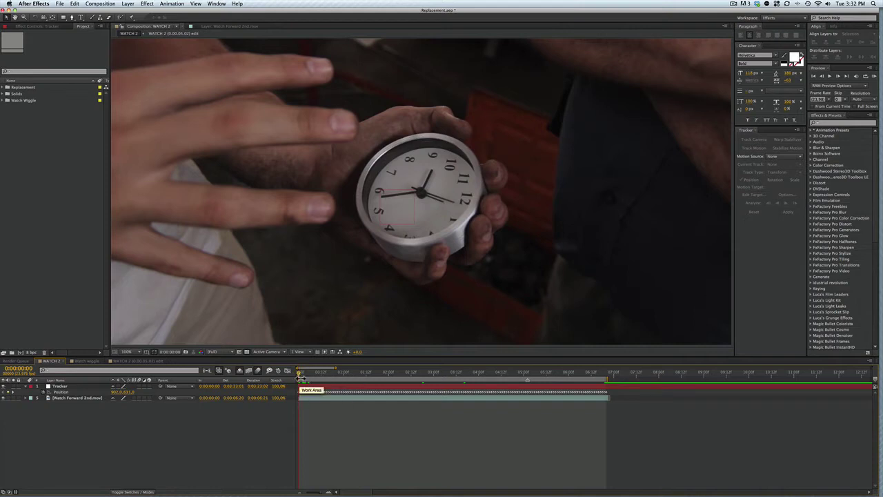
click(103, 4)
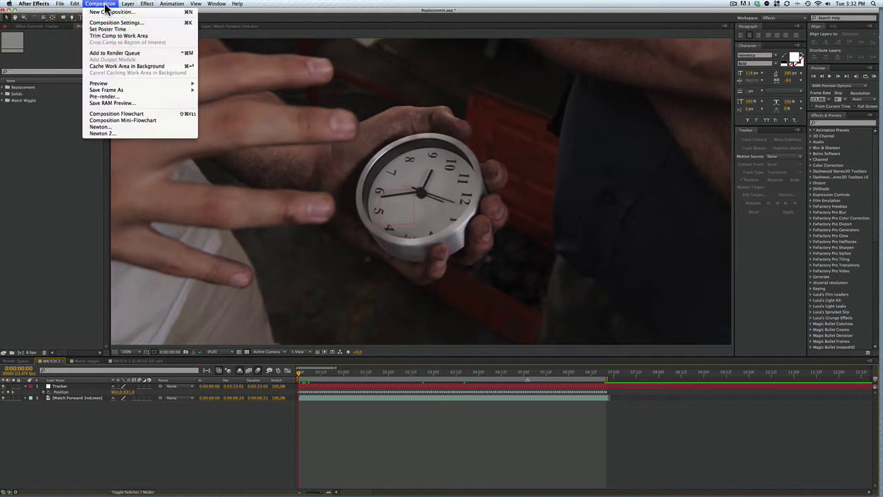
mouse_move(131, 90)
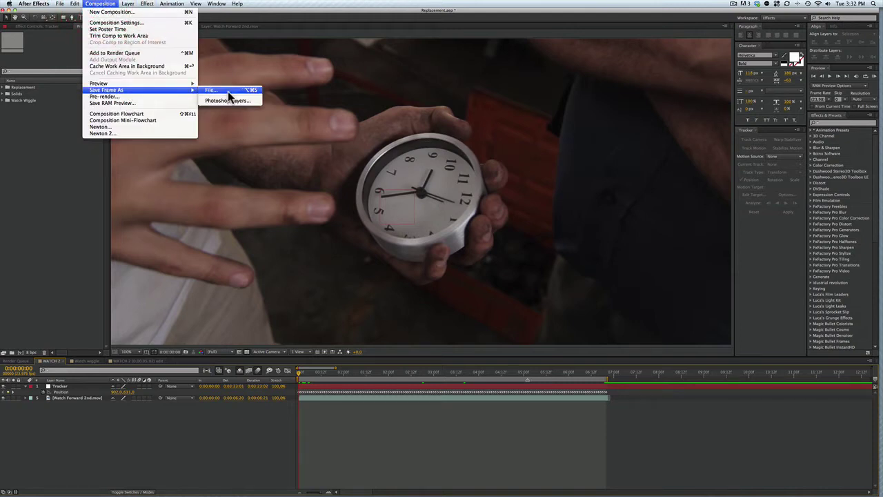
click(228, 92)
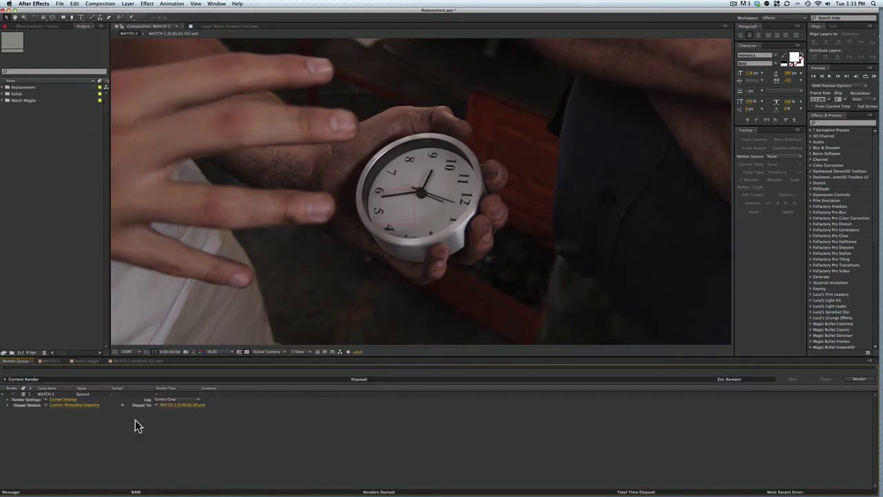
click(174, 405)
key(Return)
click(859, 380)
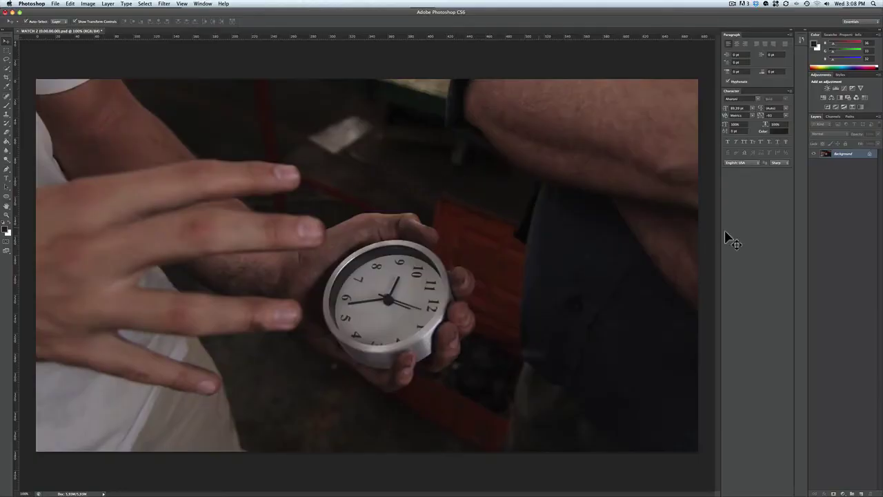
Add a new layer named Removal and set the Spot Healing Brush to Content-Aware
click(861, 493)
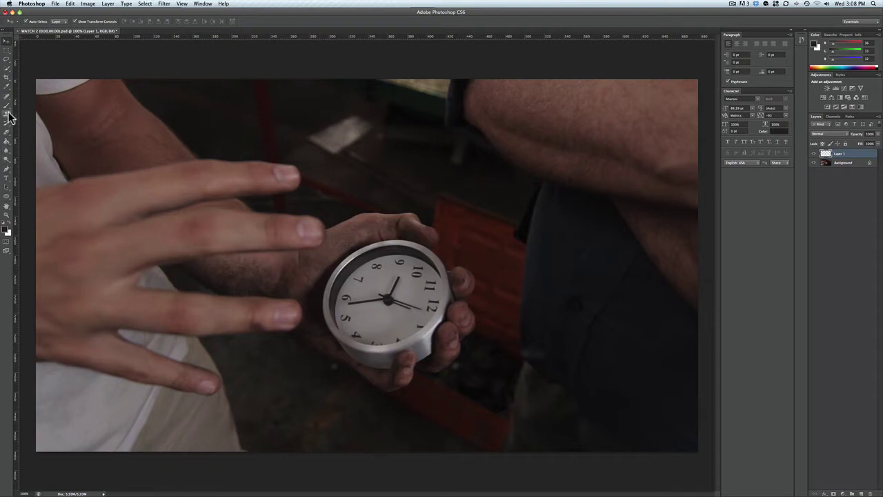
drag(7, 98, 41, 97)
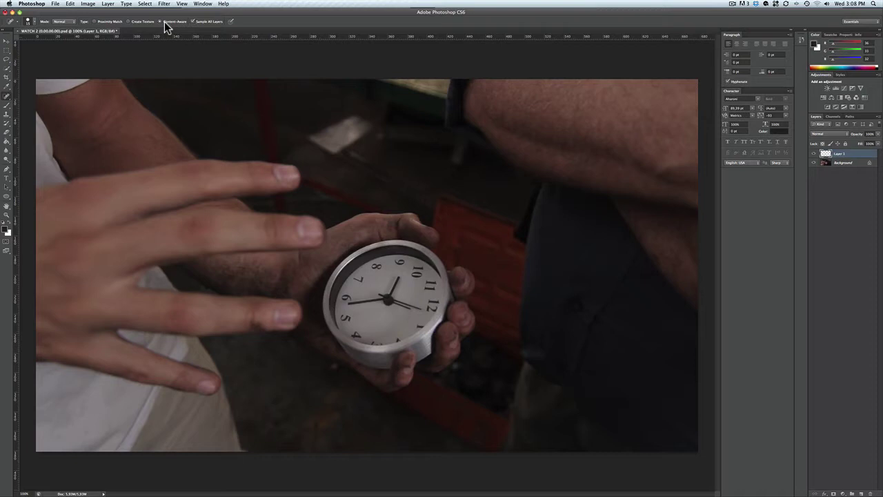
click(164, 22)
double_click(839, 153)
text(Removal)
key(Return)
Zoom in on the clock, size the brush, and heal away the short hand, hub and long hands
key(super+equal)
key(super+equal)
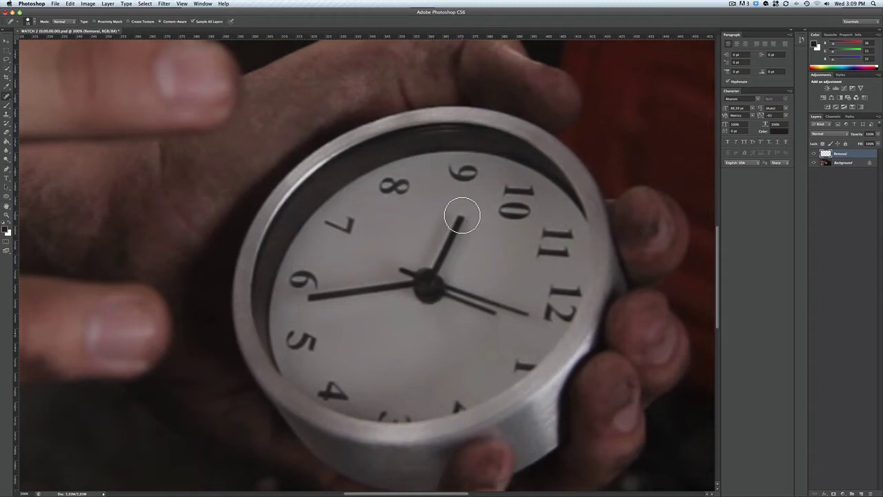
key(bracketright)
key(bracketleft)
key(bracketright)
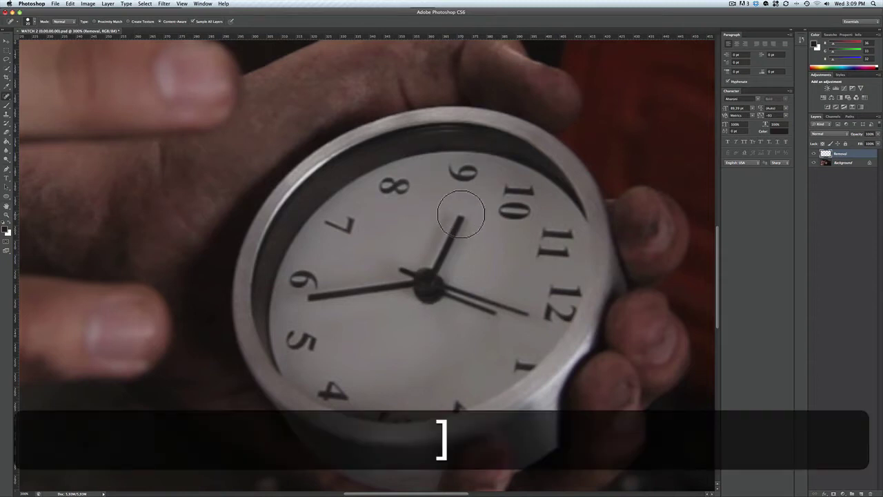
key(bracketleft)
key(bracketright)
key(bracketleft)
key(bracketright)
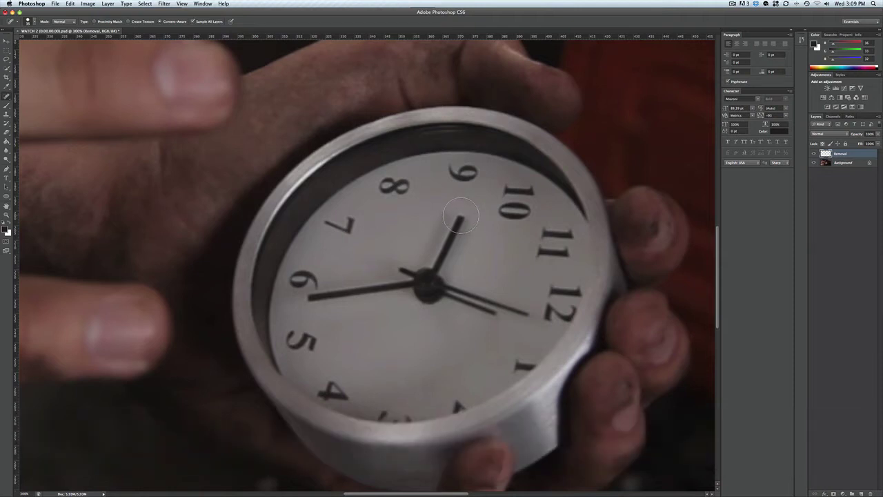
drag(460, 207, 441, 266)
drag(385, 273, 464, 298)
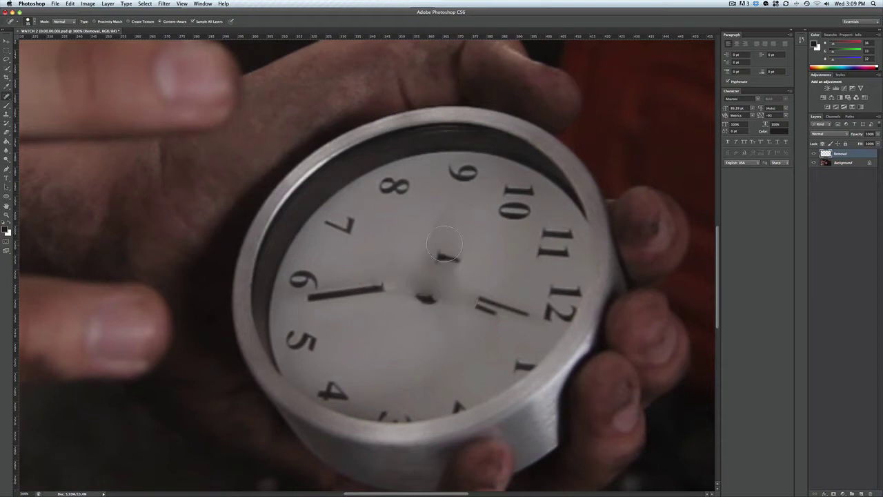
drag(423, 237, 459, 266)
mouse_move(499, 301)
mouse_down()
mouse_move(352, 292)
mouse_move(304, 297)
mouse_move(317, 300)
mouse_move(346, 277)
mouse_move(345, 302)
mouse_up()
key(bracketright)
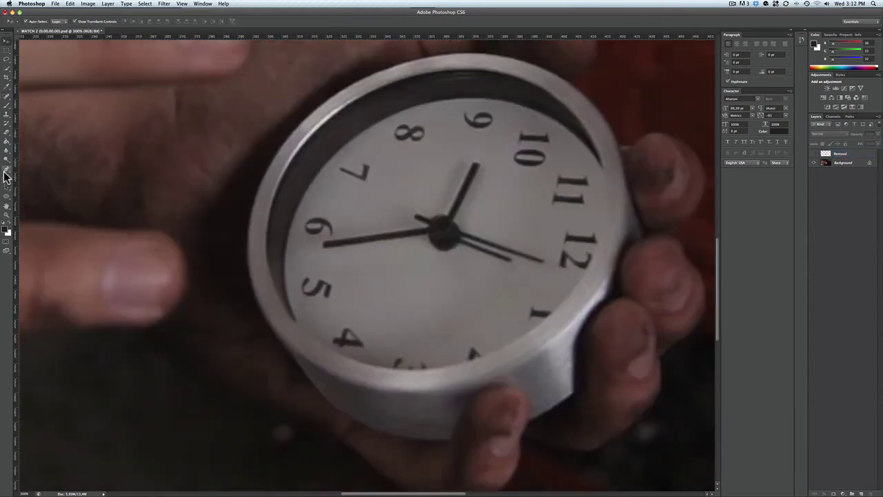
Add a new minute-hand layer and start a Pen outline from the hand's tip to the clock centre
click(6, 171)
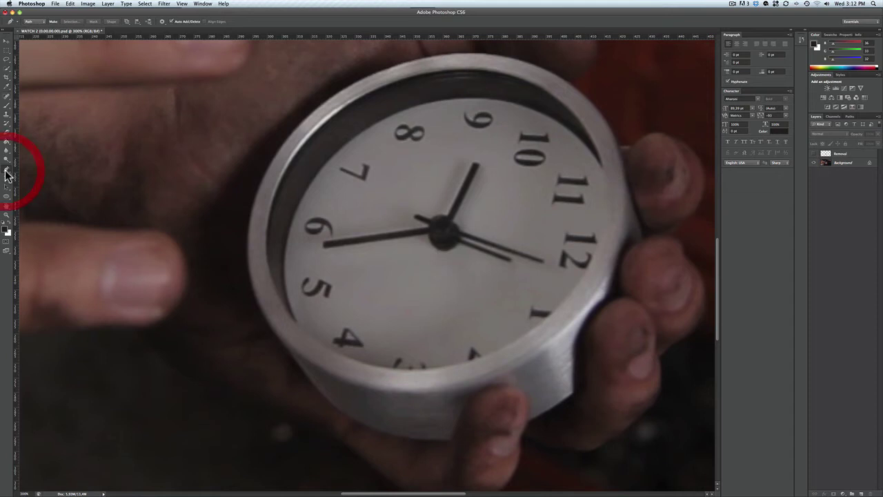
click(862, 494)
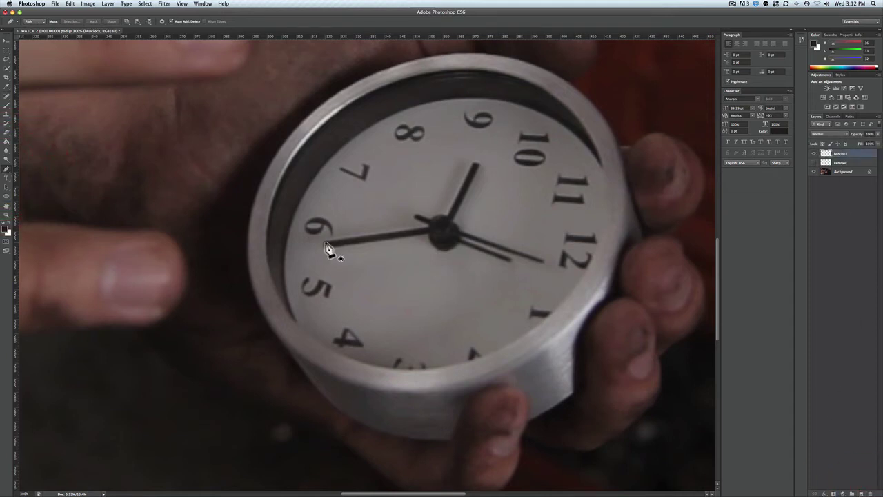
key(super+equal)
key(super+equal)
key(super+equal)
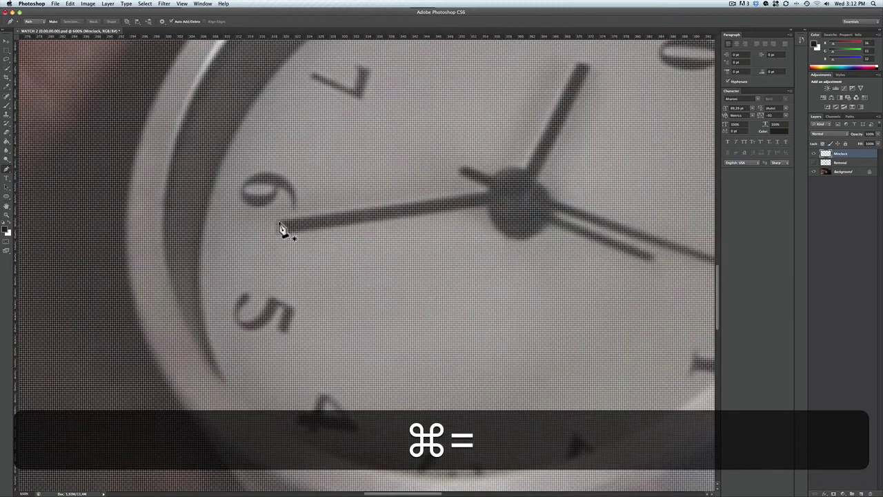
click(277, 224)
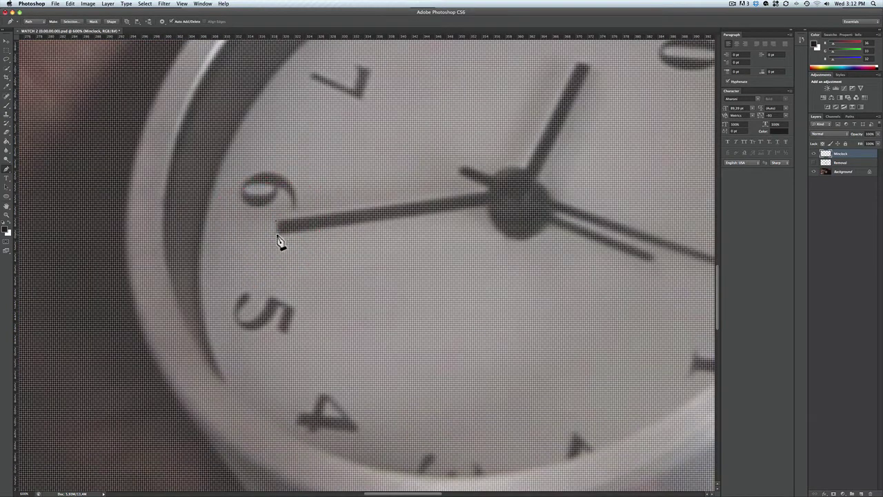
click(277, 234)
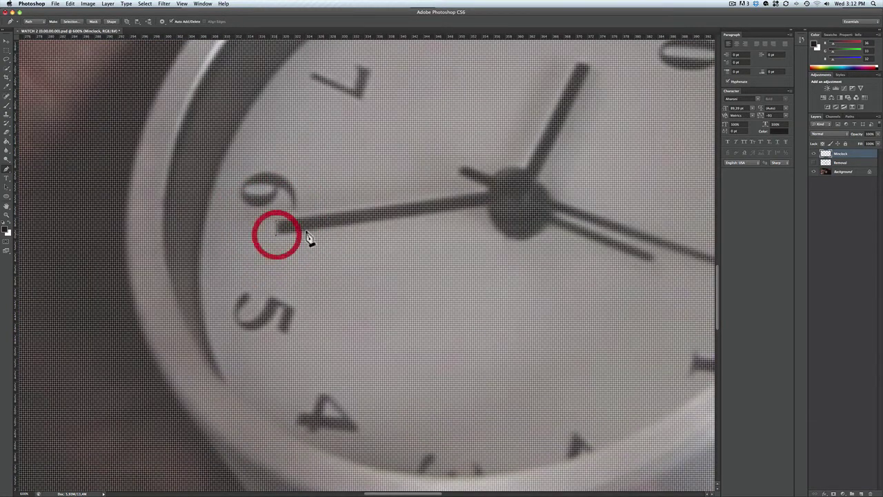
click(499, 206)
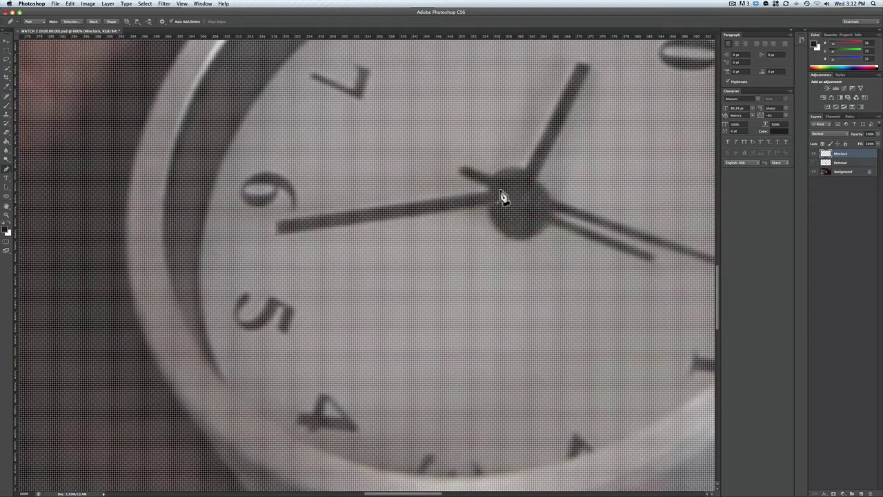
click(501, 196)
Undo the misplaced anchors, redraw the centre anchors, close the outline near 6, and view Paths
key(super+z)
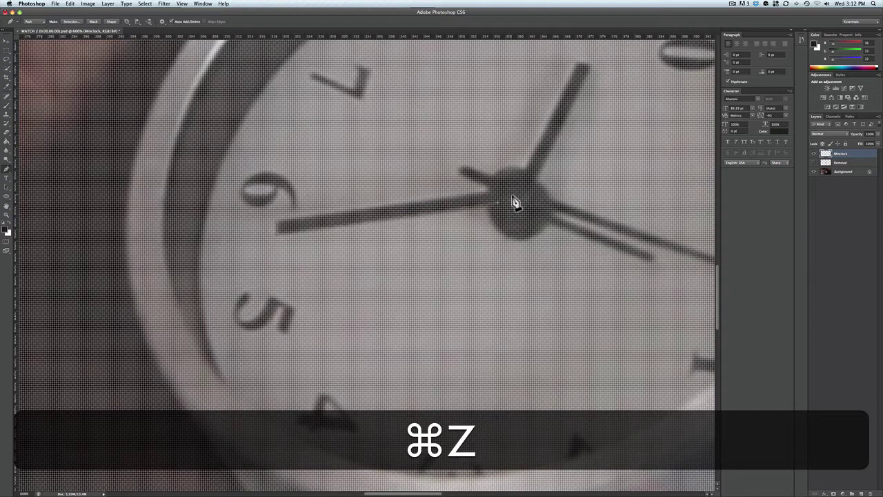
key(super+z)
key(alt+super+z)
click(514, 201)
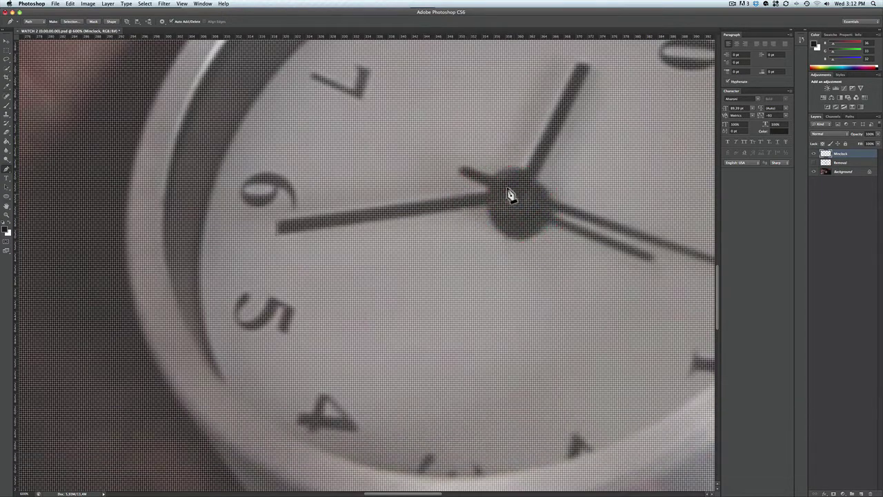
click(516, 196)
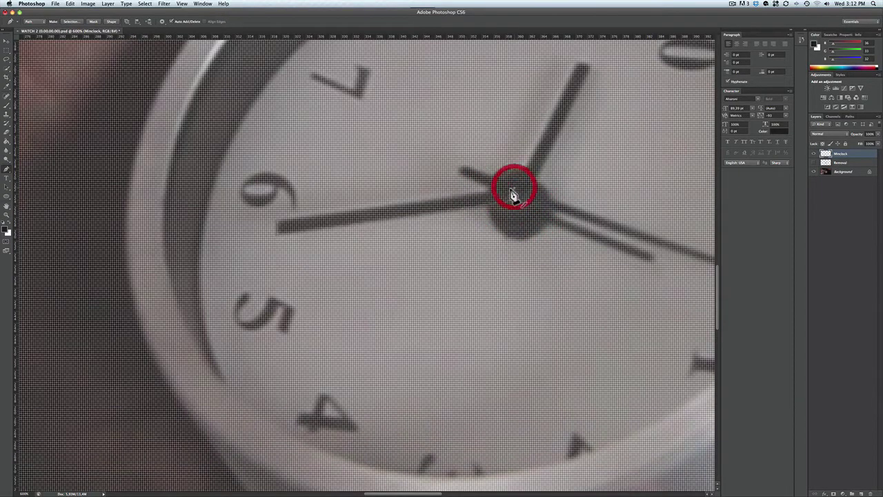
click(281, 226)
click(859, 153)
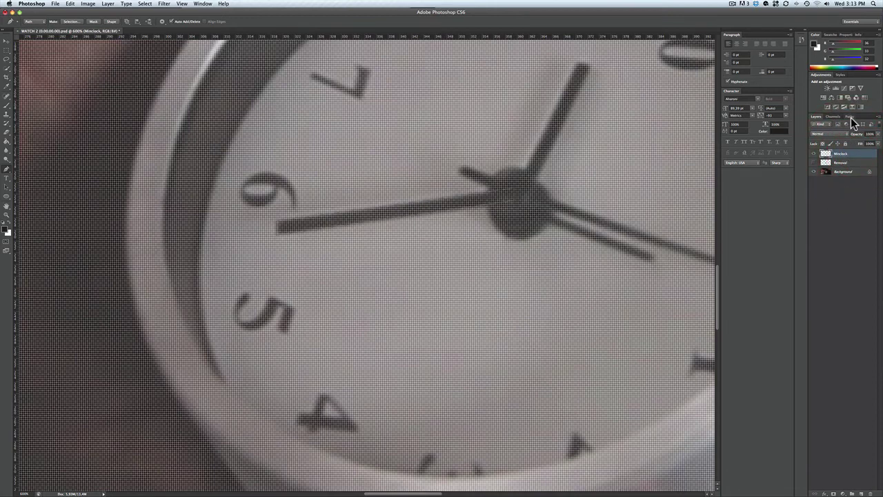
click(850, 117)
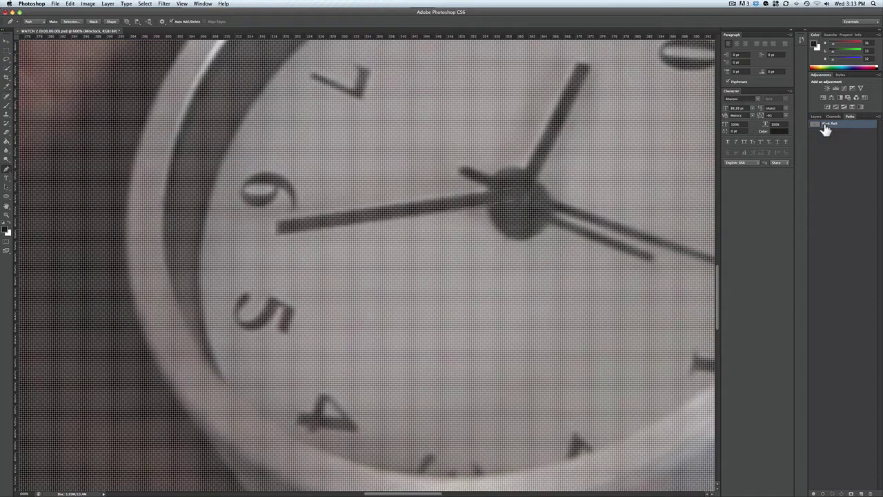
Turn the Work Path into an unfeathered selection and fill it with the hand's sampled dark grey
right_click(826, 129)
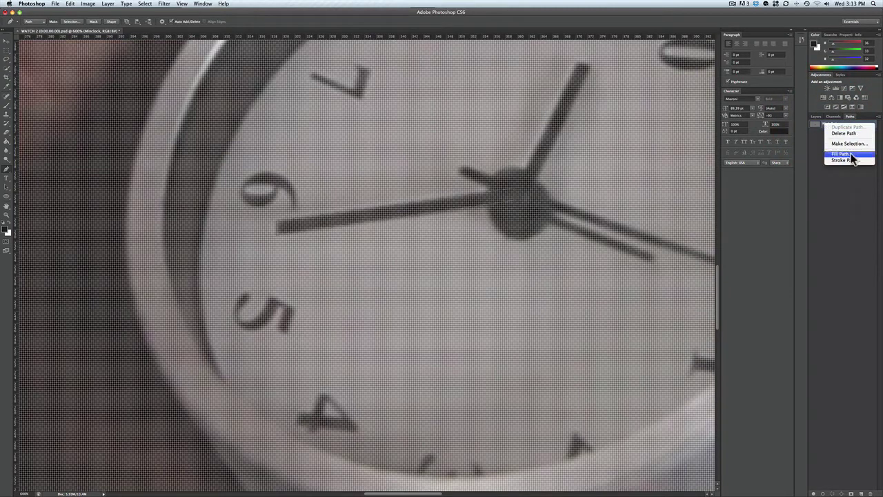
click(849, 142)
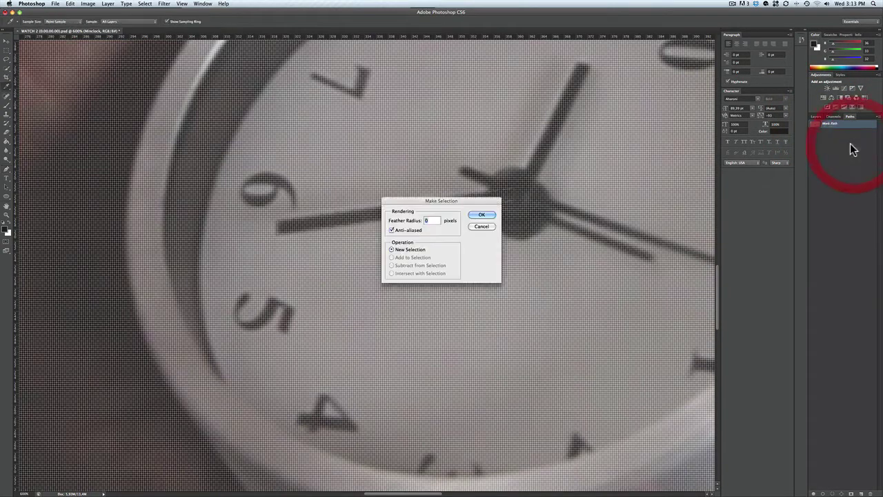
click(481, 215)
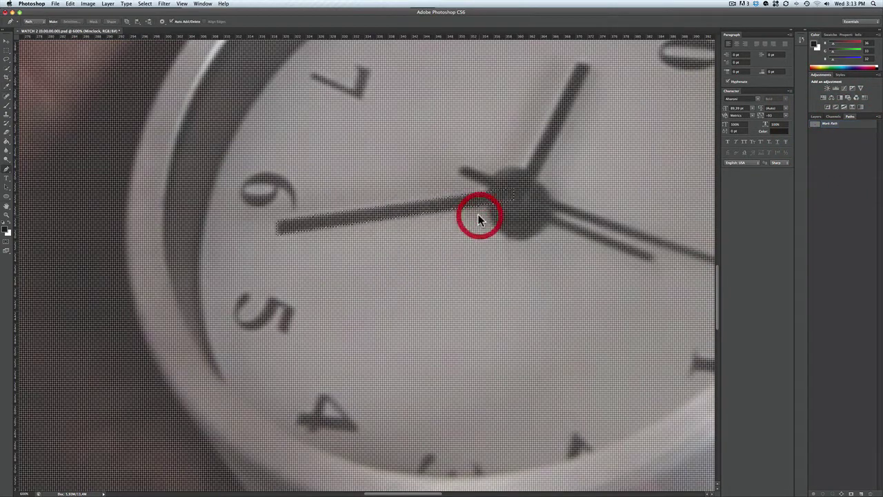
click(7, 142)
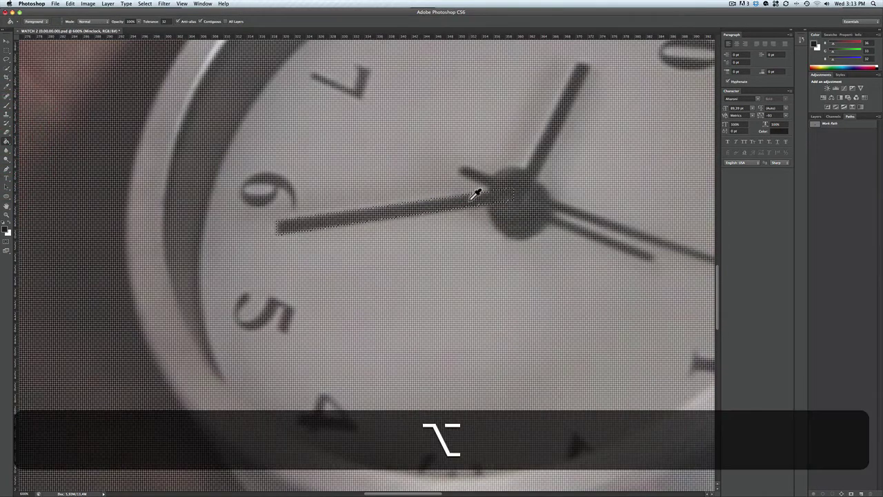
alt+click(409, 210)
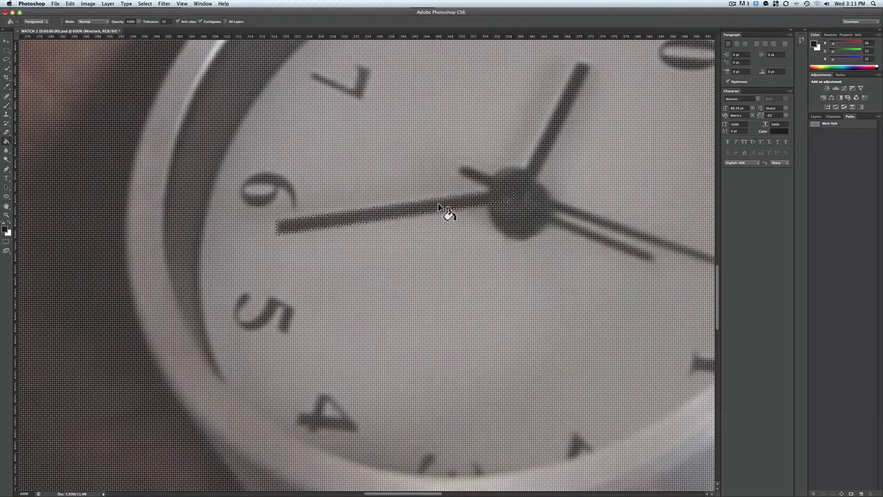
key(alt)
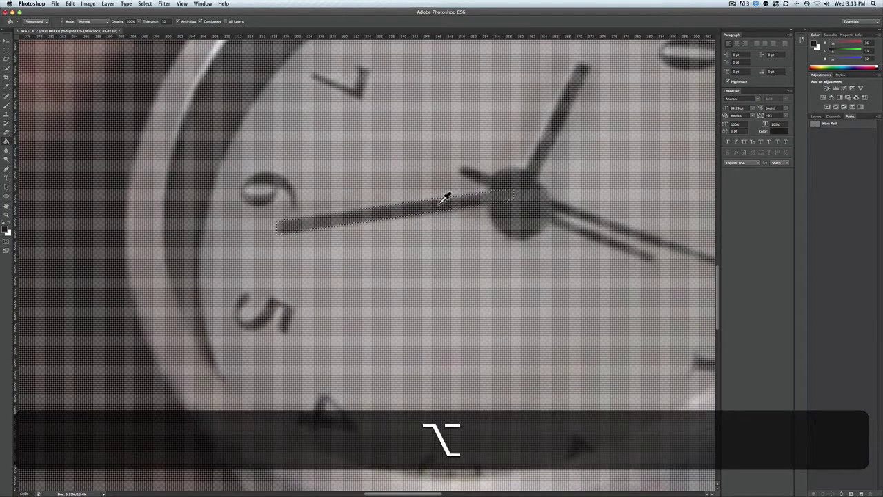
alt+click(405, 208)
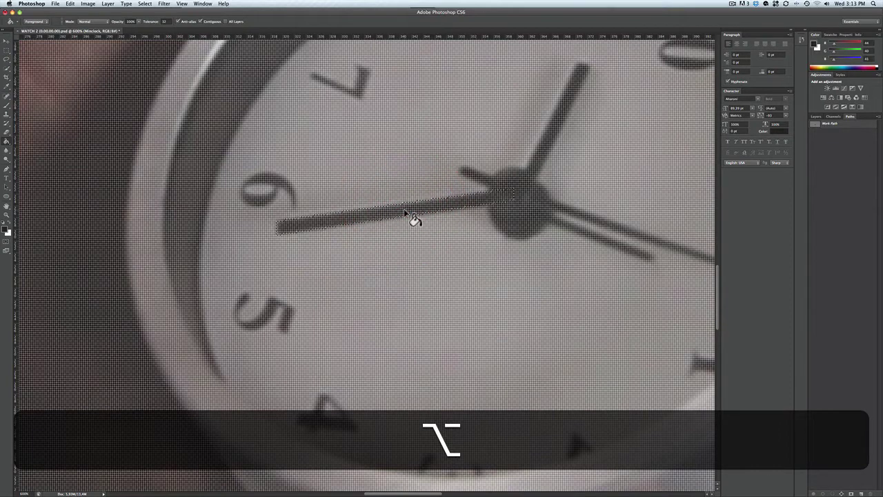
click(430, 204)
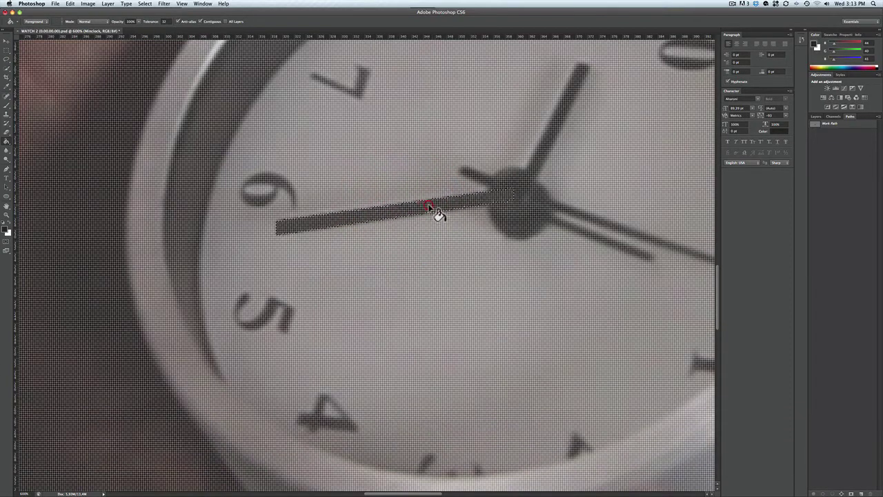
click(6, 41)
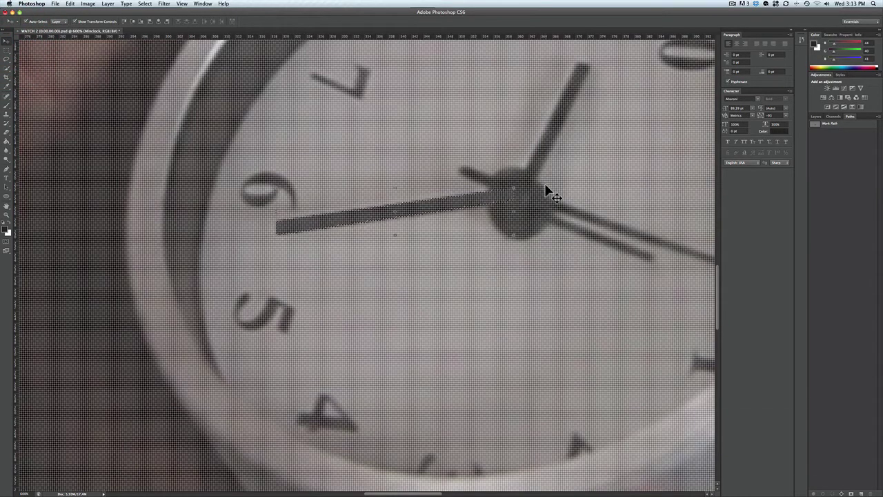
Deselect the hand, zoom out to see the whole clock, and bring back the Layers panel
key(super+d)
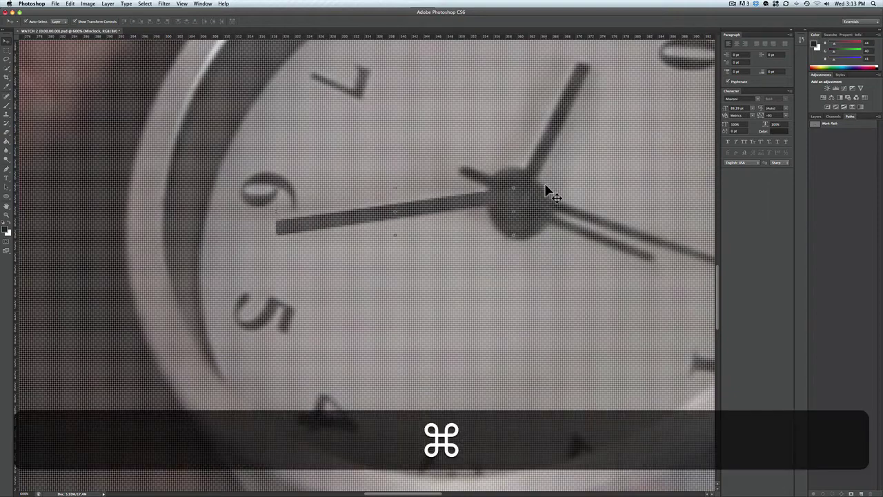
key(super+minus)
key(super+minus)
key(super+minus)
key(super+minus)
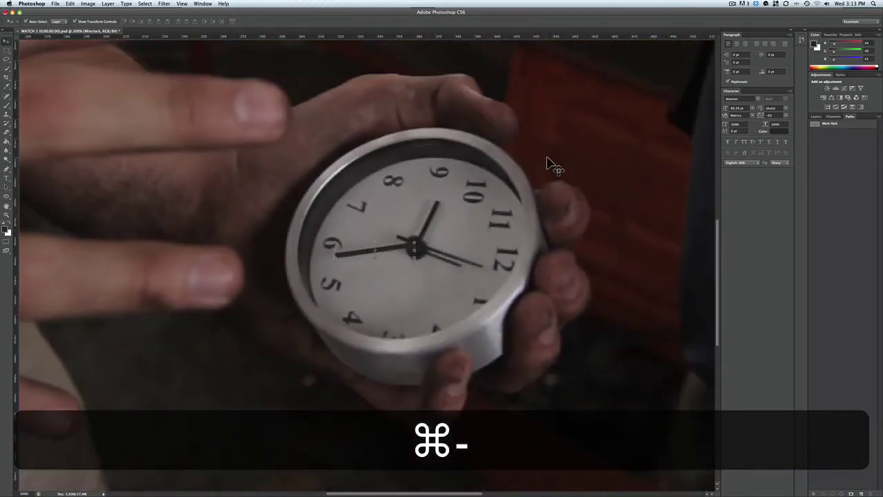
click(545, 161)
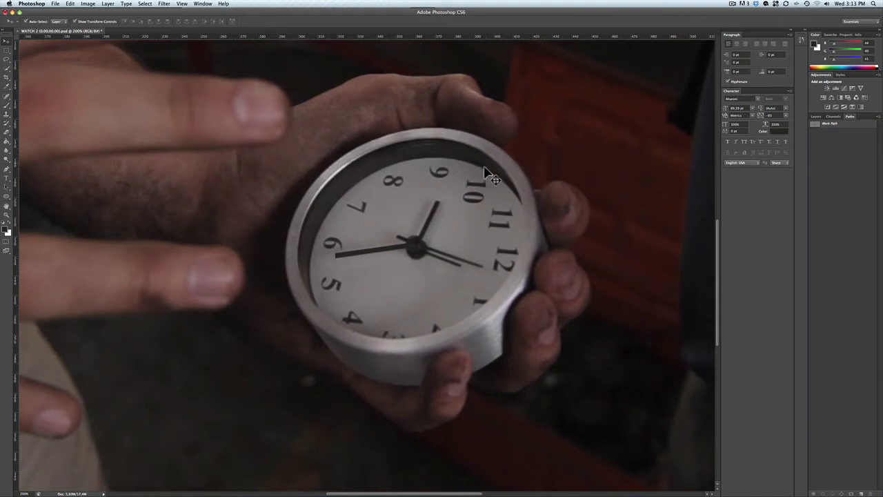
key(F7)
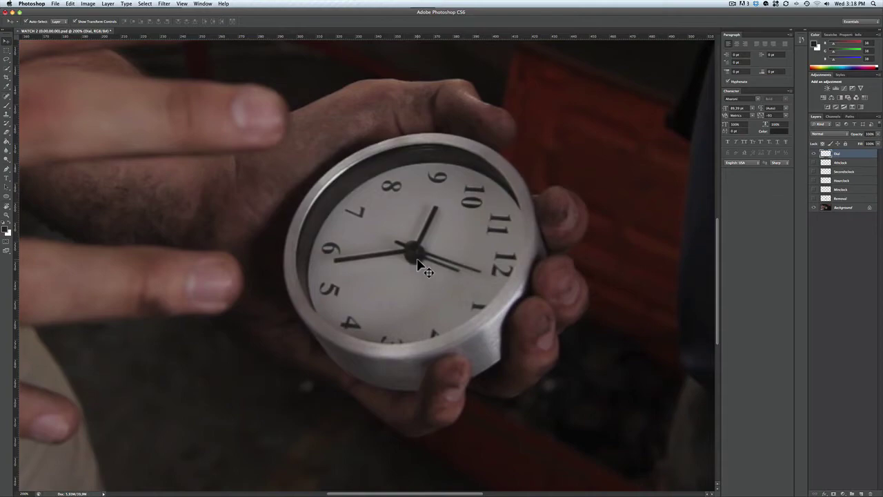
Zoom in on the clock centre and Quick Select the hub with Sample All Layers
key(super+equal)
key(super+equal)
key(super+equal)
key(super+equal)
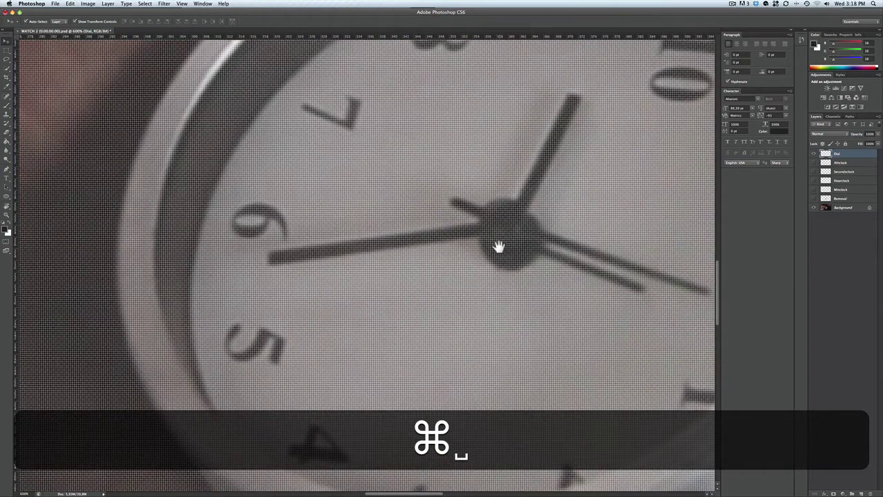
drag(498, 246, 402, 275)
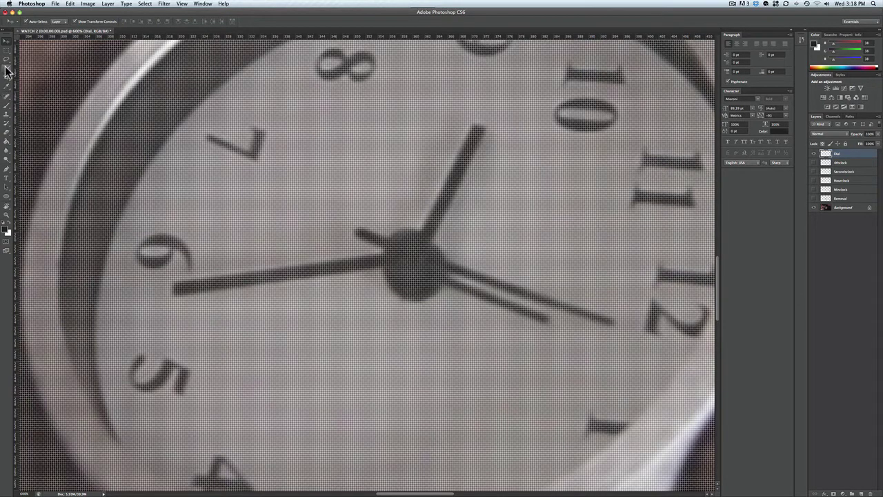
drag(7, 69, 62, 67)
click(74, 22)
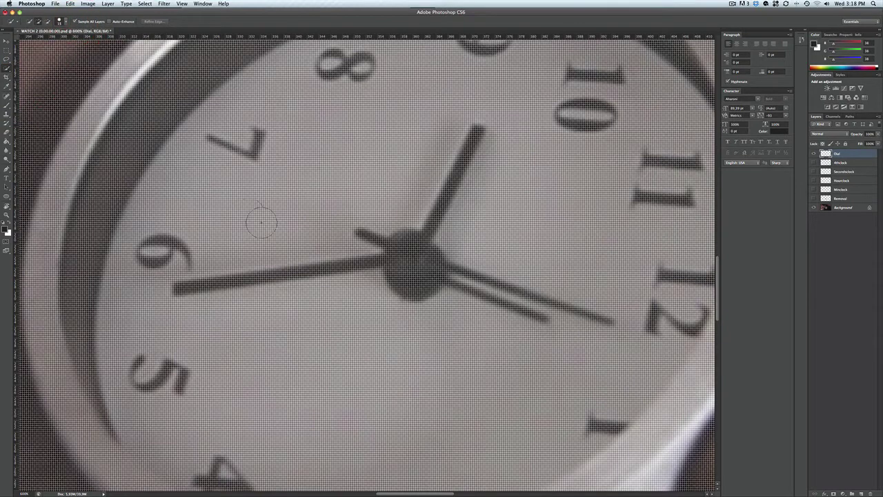
mouse_move(393, 275)
mouse_down()
mouse_move(407, 273)
mouse_move(407, 249)
mouse_move(403, 267)
mouse_move(414, 282)
mouse_up()
key(alt)
key(alt)
Refine the hub selection's edge with a wider radius and 0.8 px feather
click(154, 26)
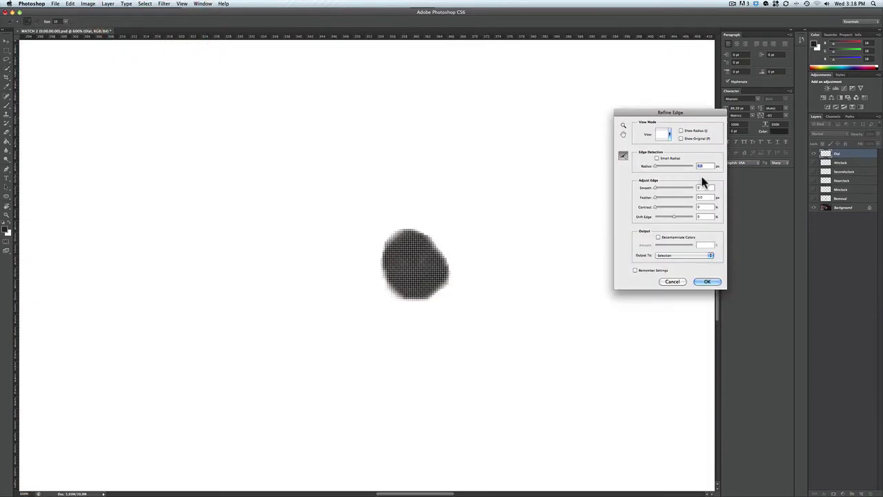
click(656, 167)
drag(655, 167, 661, 210)
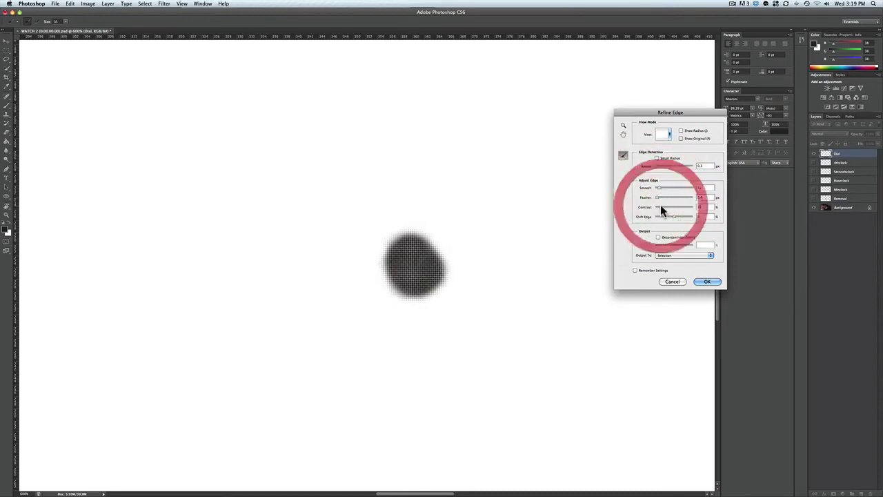
click(707, 282)
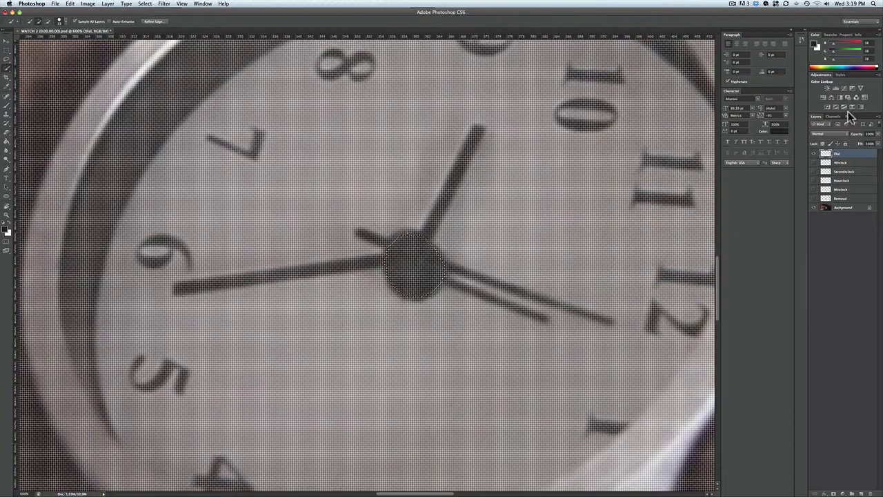
Copy the hub area from Background and switch to the Dial layer
click(845, 209)
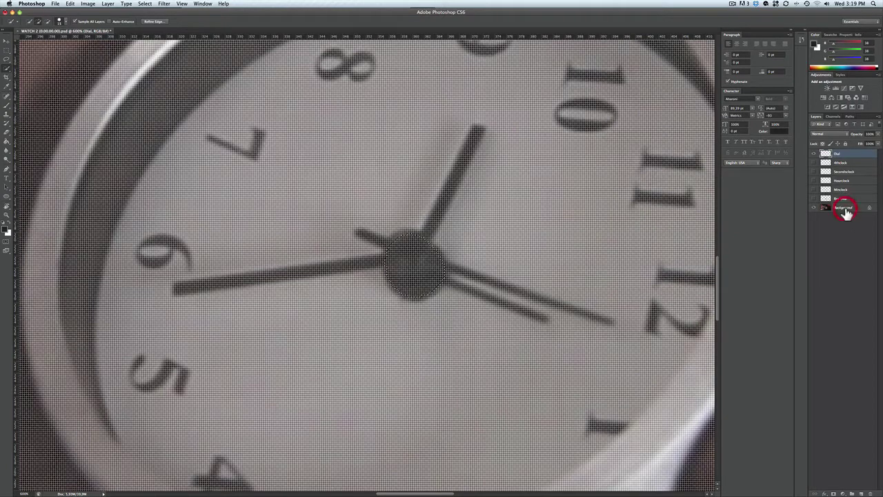
key(super+c)
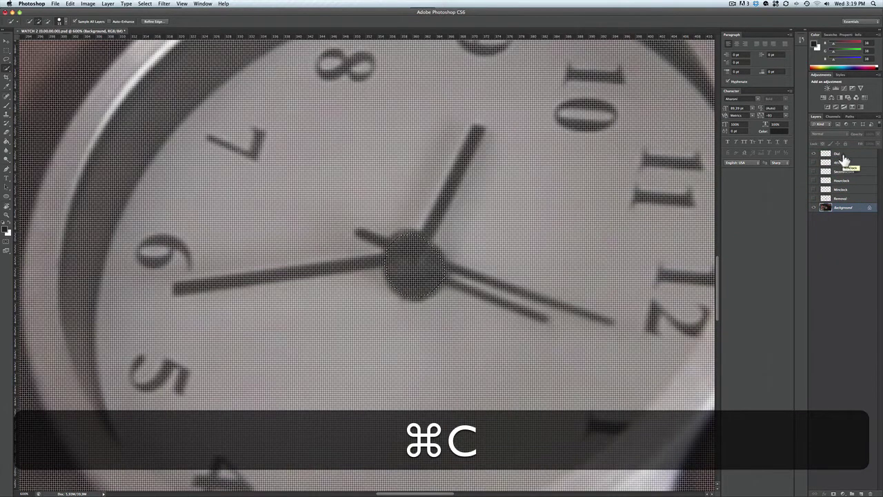
click(843, 156)
key(super+minus)
key(super+minus)
key(super+minus)
key(super+minus)
key(super+minus)
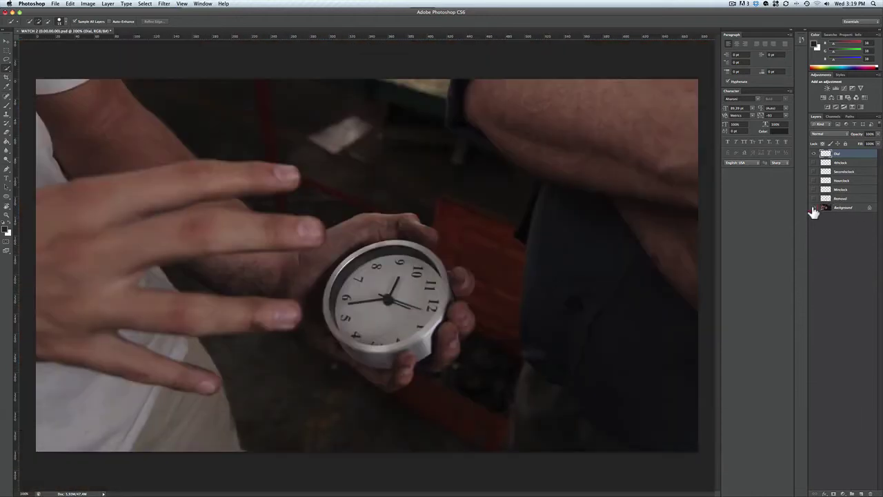
Show the 4thclock, Secondsclock, Hourclock, Minclock and Removal layers, then Background again
click(814, 208)
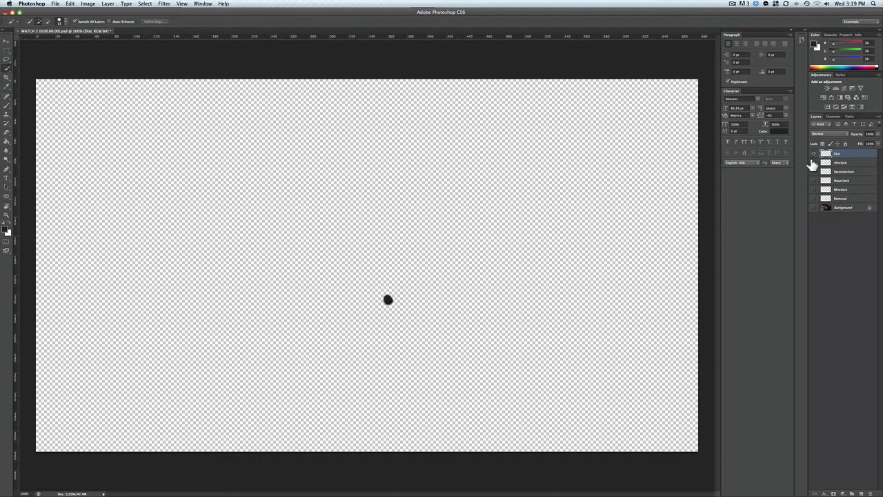
click(814, 162)
click(814, 171)
click(814, 180)
click(814, 189)
click(815, 199)
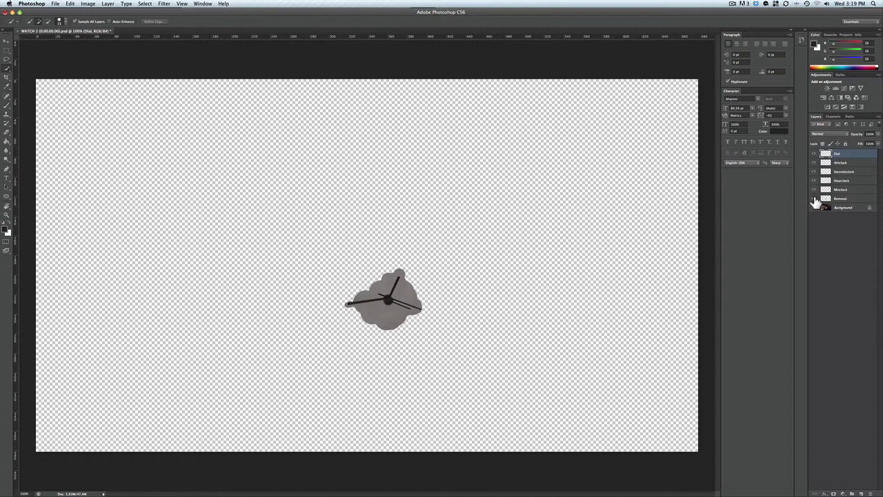
click(815, 205)
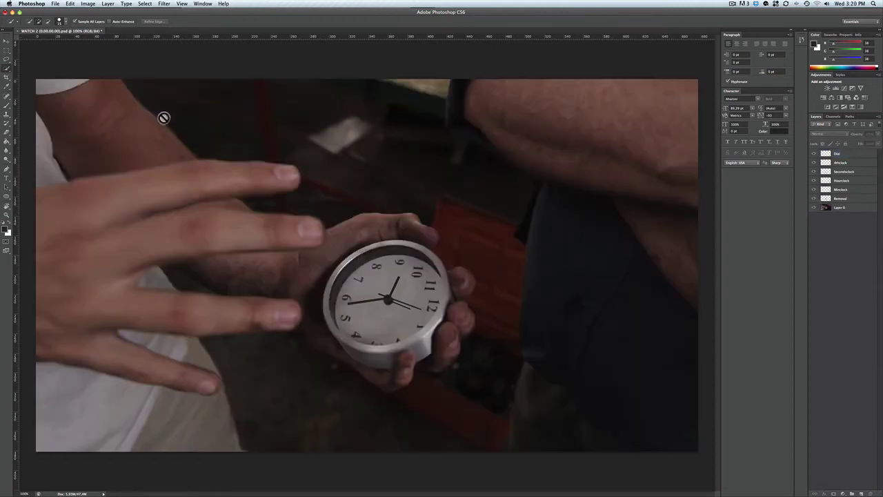
Save the document as Watch Edit.psd
click(7, 41)
click(55, 3)
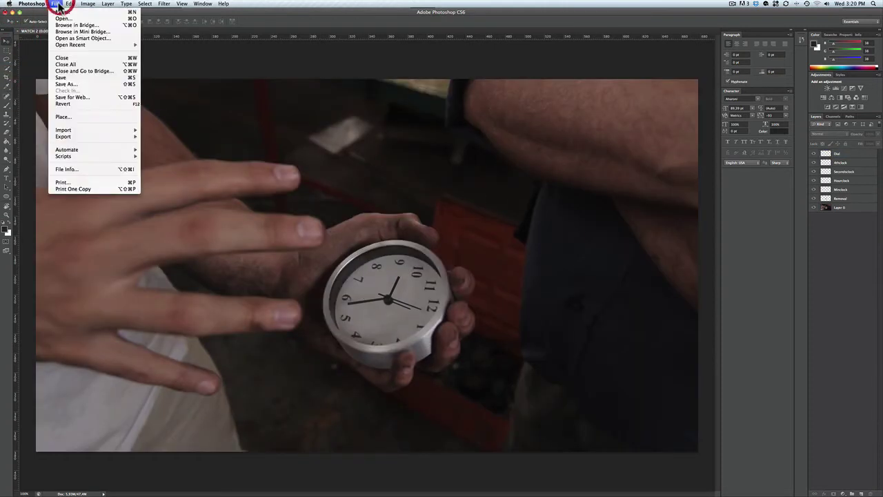
click(67, 83)
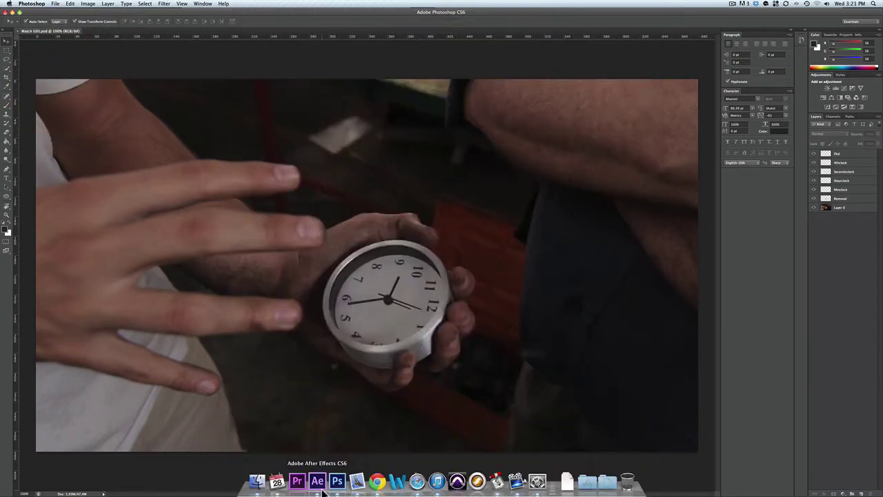
Import Watch Edit.psd from the Desktop into After Effects as a Composition
click(321, 487)
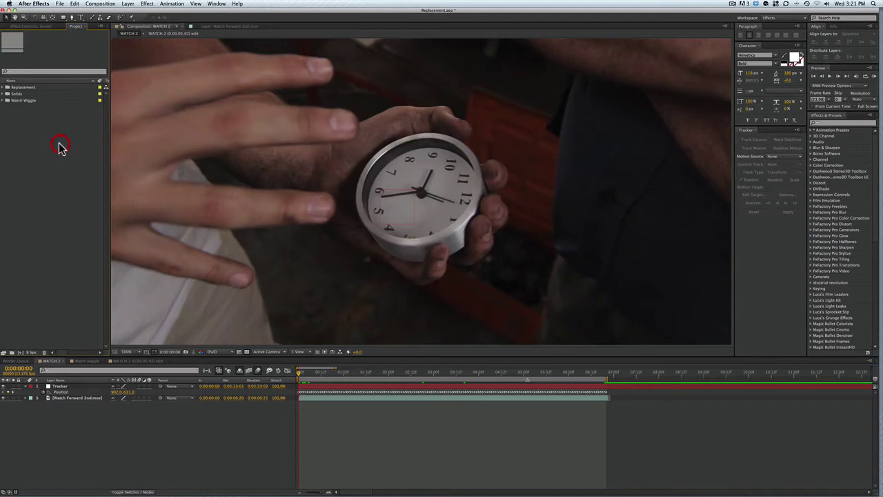
double_click(43, 135)
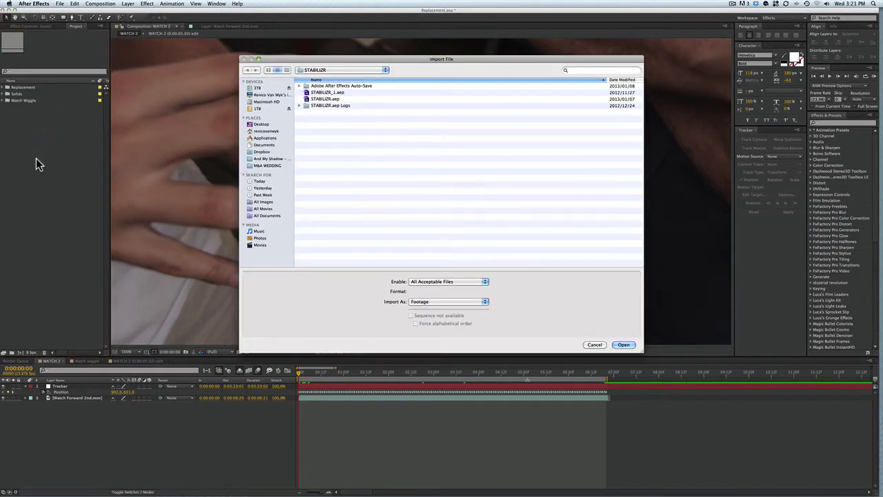
click(261, 124)
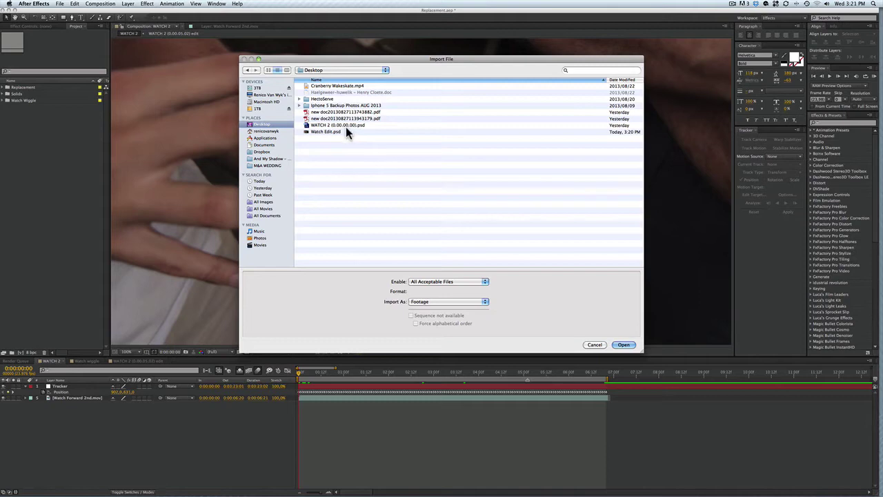
double_click(344, 130)
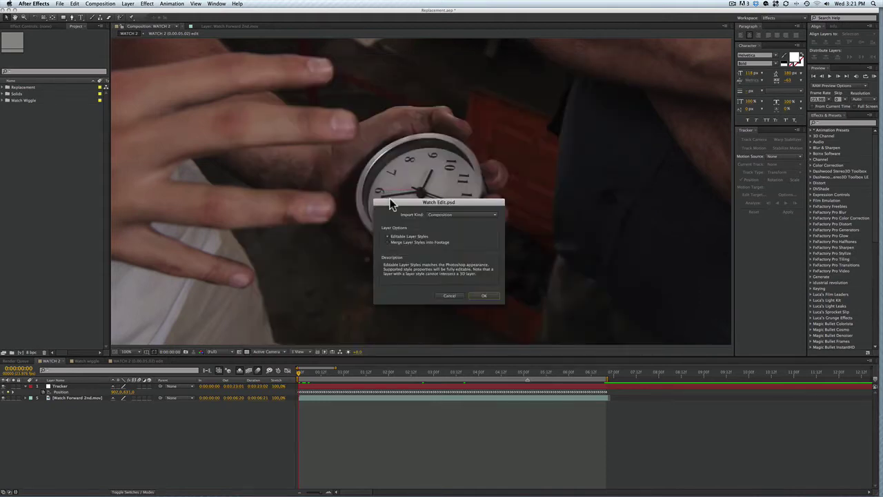
drag(408, 195, 502, 96)
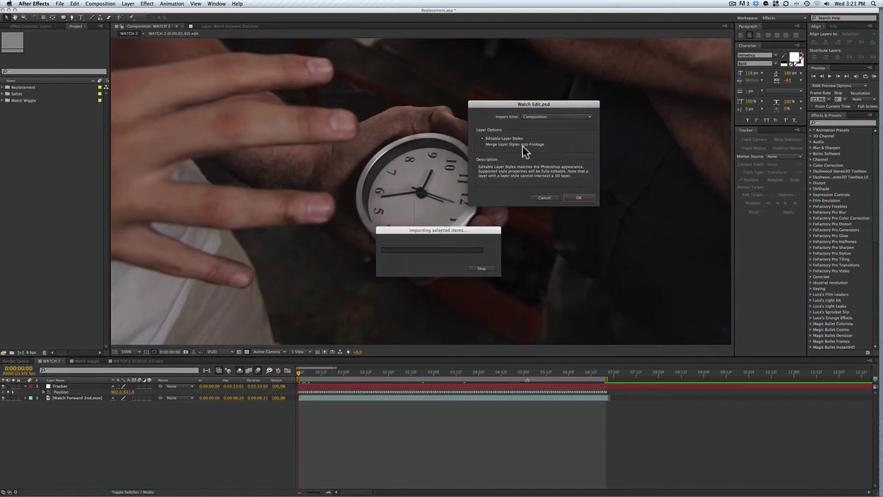
click(548, 118)
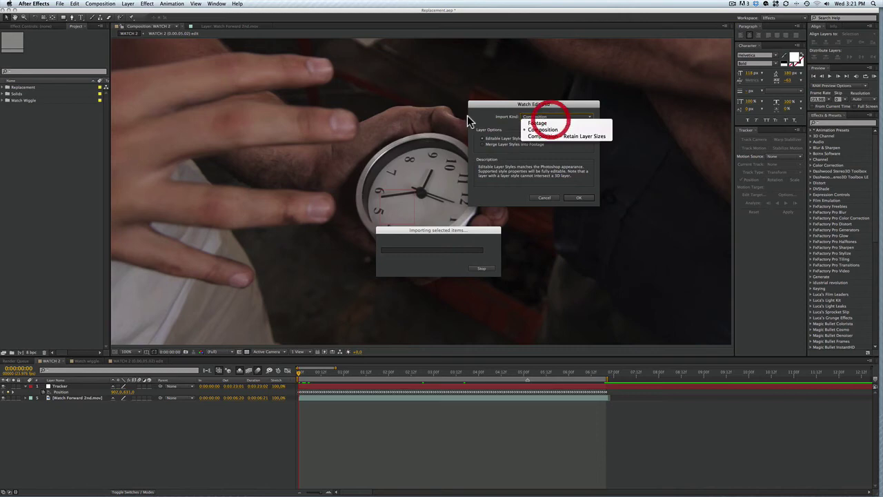
click(489, 136)
click(580, 198)
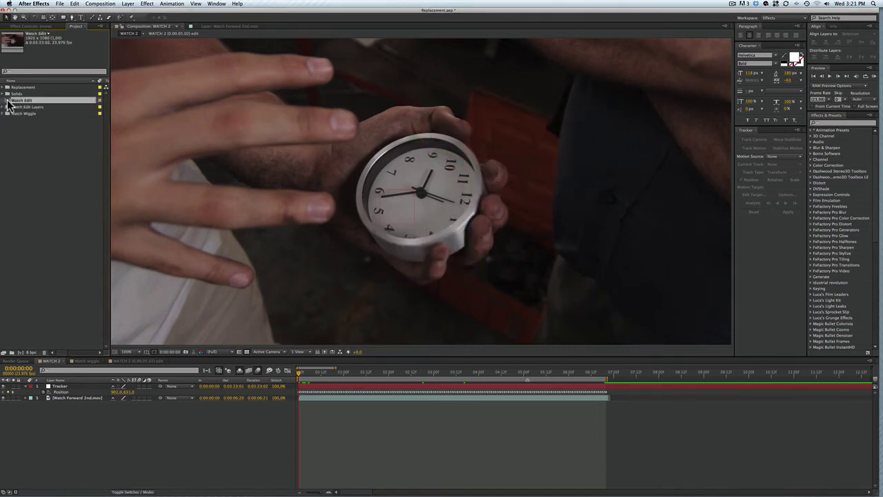
Add the Watch Edit comp to the WATCH 2 timeline and apply Fast Blur with adjusted blurriness
drag(9, 103, 79, 396)
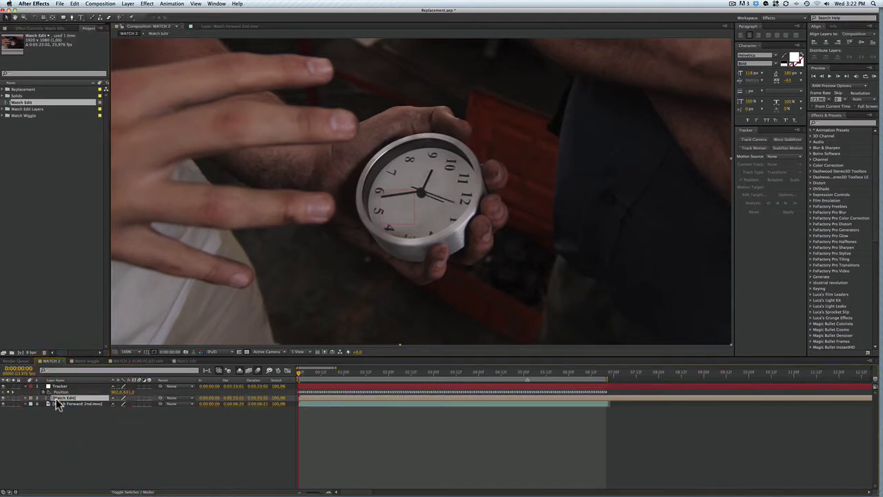
click(833, 122)
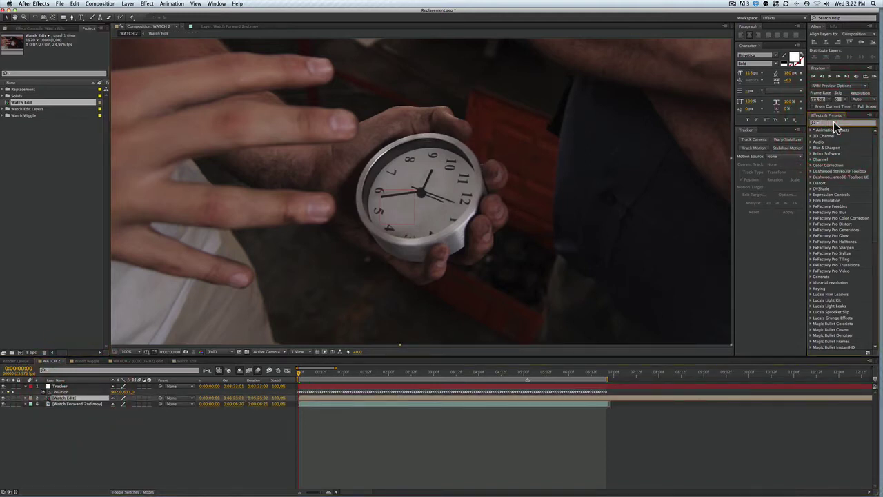
text(fa)
click(819, 84)
double_click(833, 142)
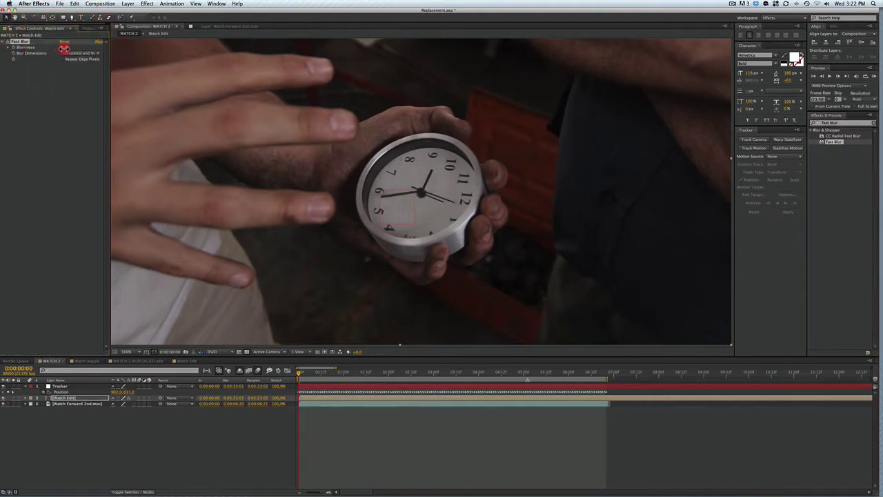
drag(64, 49, 65, 55)
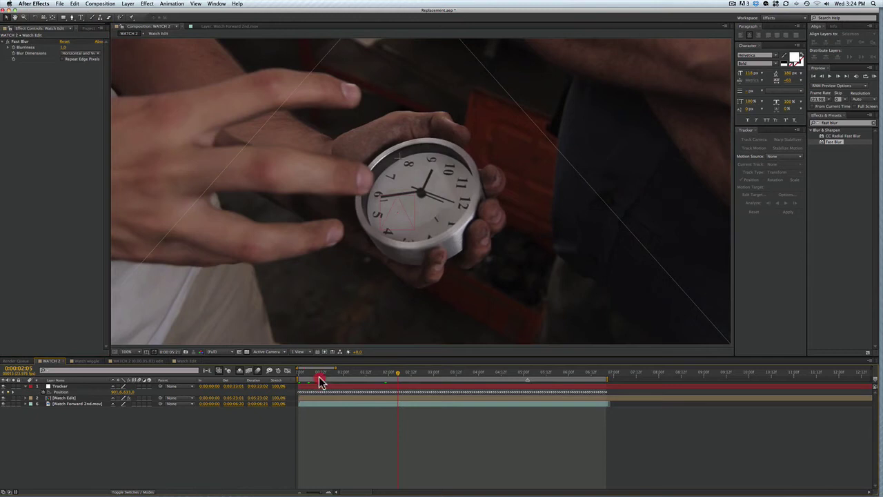
At the first frame, parent the Watch Edit layer to the Tracker layer
key(Home)
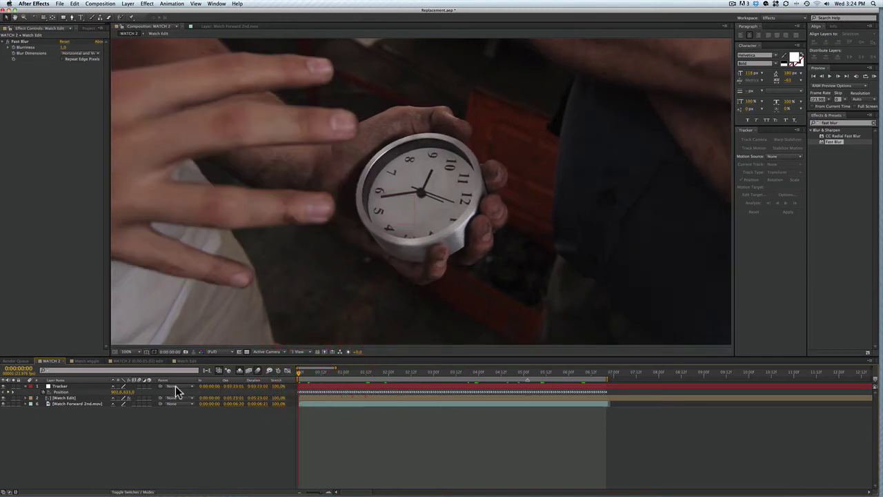
click(75, 398)
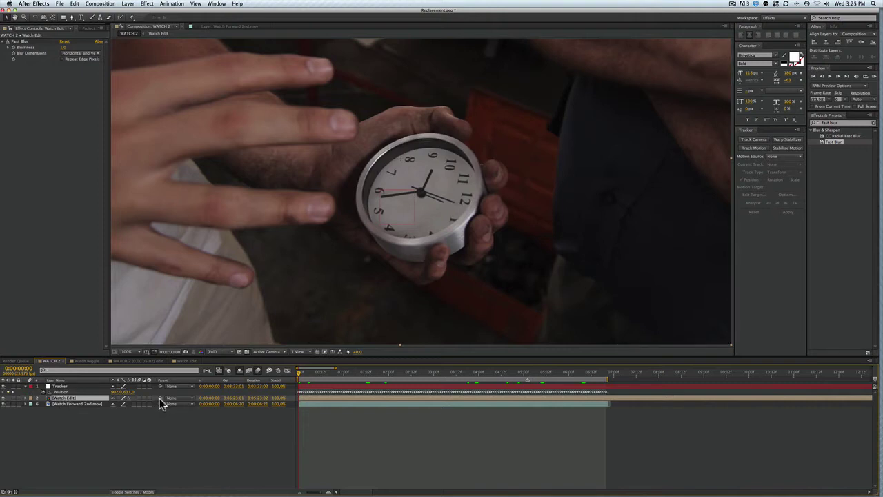
drag(160, 398, 65, 394)
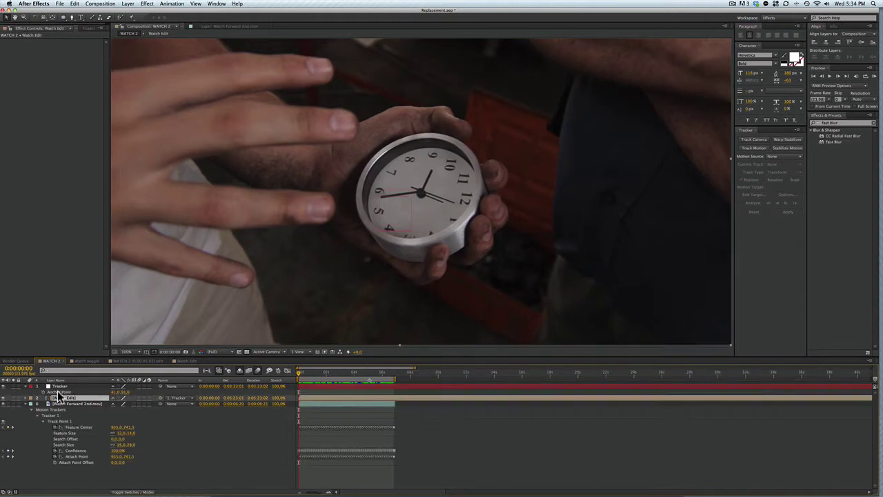
click(61, 393)
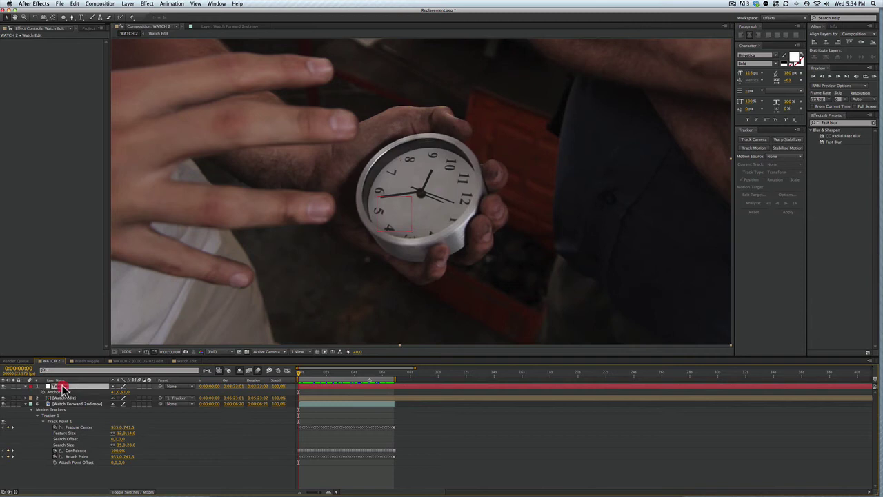
click(63, 399)
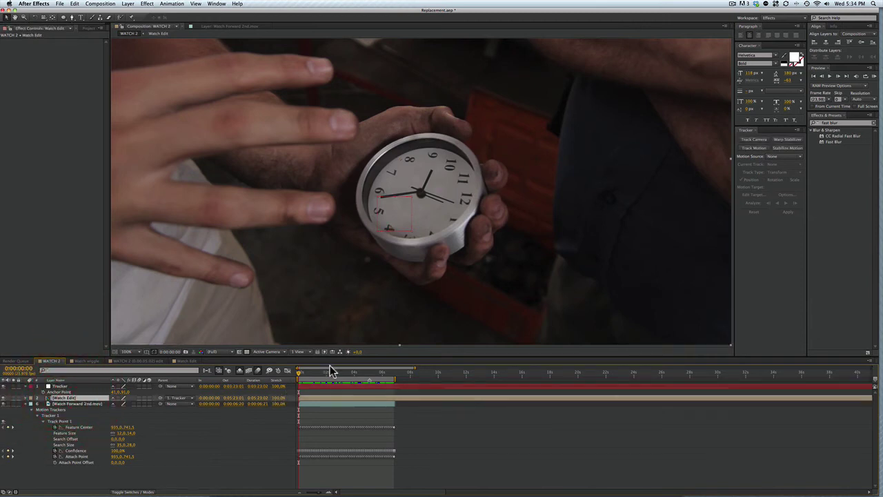
Preview the composite and scrub back to the start
click(870, 75)
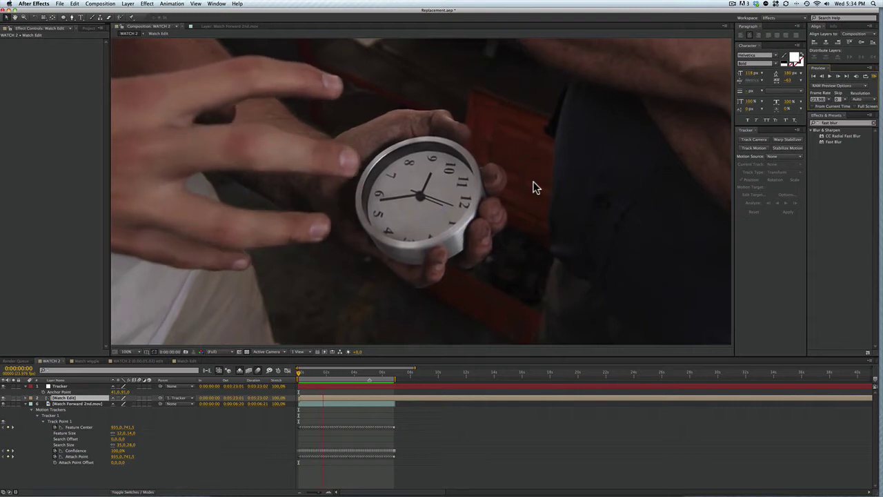
click(584, 184)
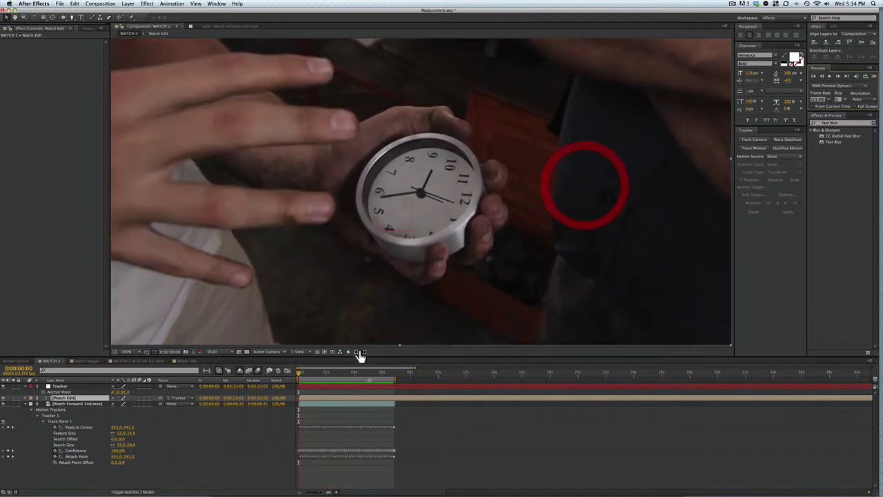
mouse_move(309, 374)
mouse_down()
mouse_move(336, 371)
mouse_move(296, 373)
mouse_up()
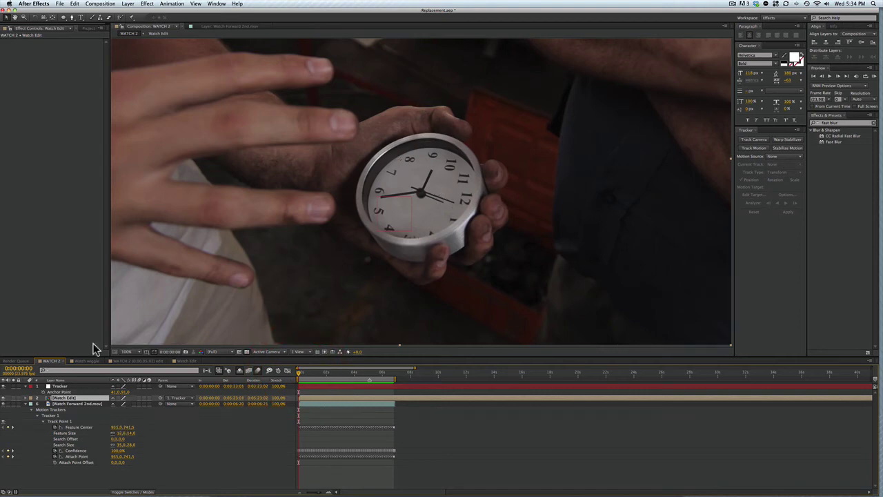
Open the Watch Edit precomp and select its Dial, 4thclock and Secondsclock layers
double_click(61, 401)
click(83, 430)
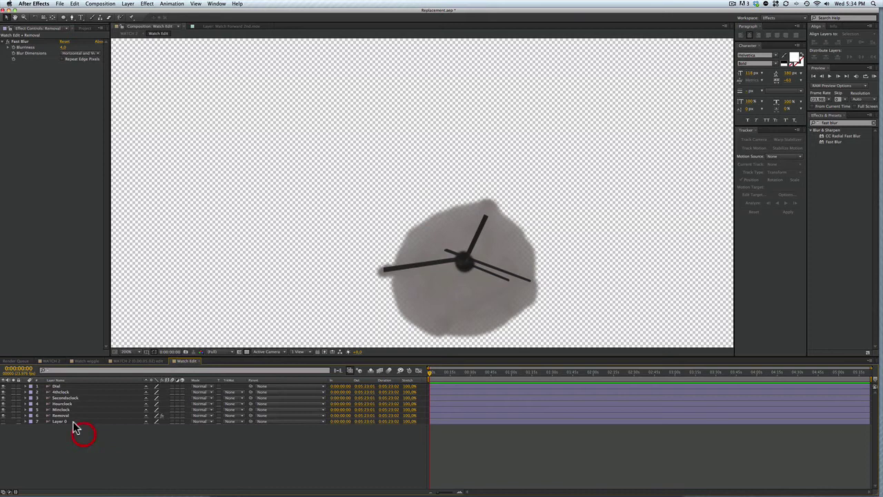
click(61, 385)
click(61, 392)
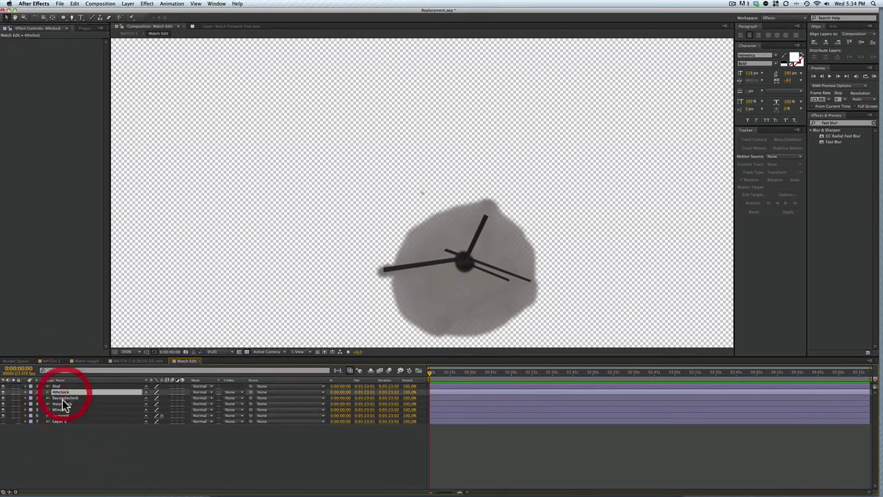
click(63, 397)
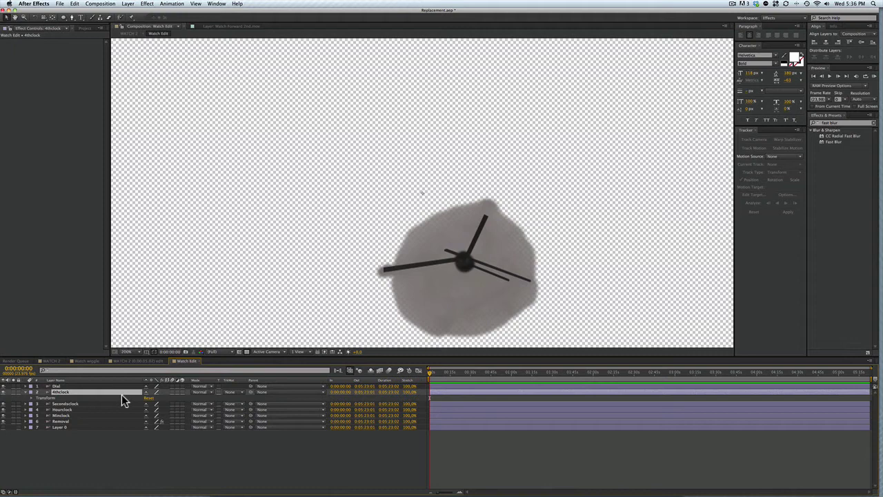
click(68, 404)
click(73, 391)
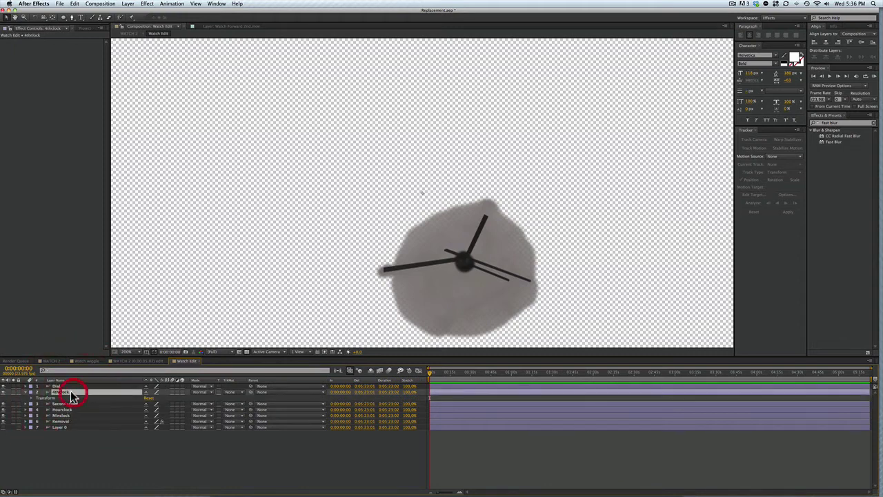
Toggle the transparency grid until the composition shows a solid black background
click(247, 352)
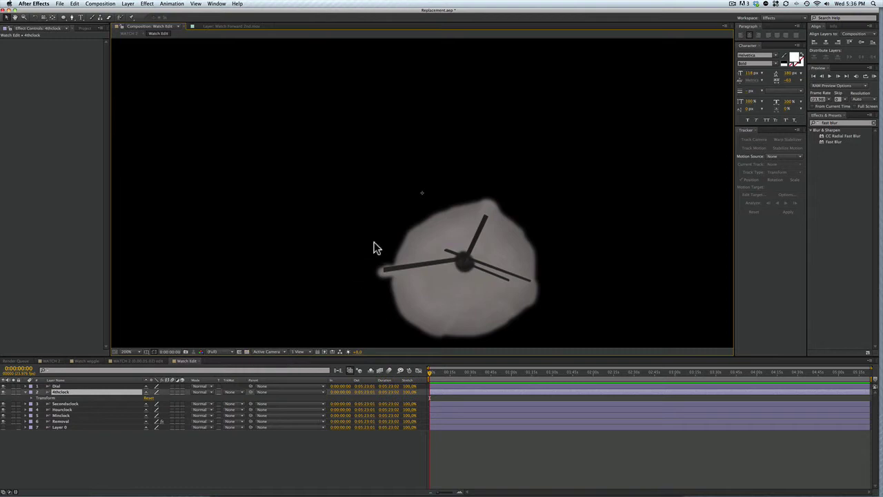
click(247, 352)
click(247, 352)
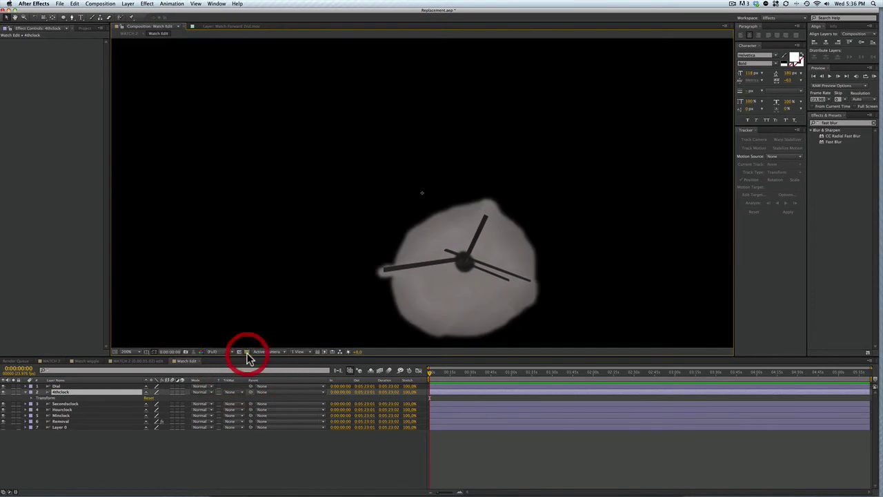
click(247, 353)
click(247, 352)
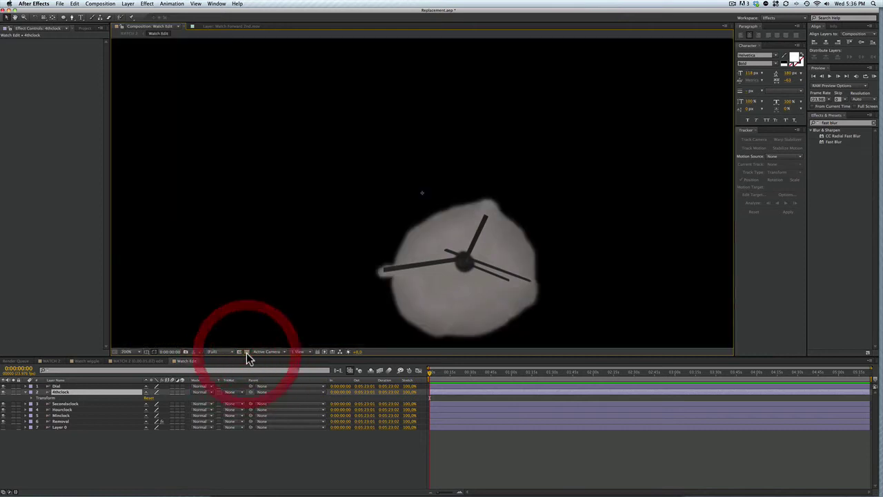
Move the Minclock layer's anchor point onto the clock's centre hub with the Pan Behind tool
click(68, 416)
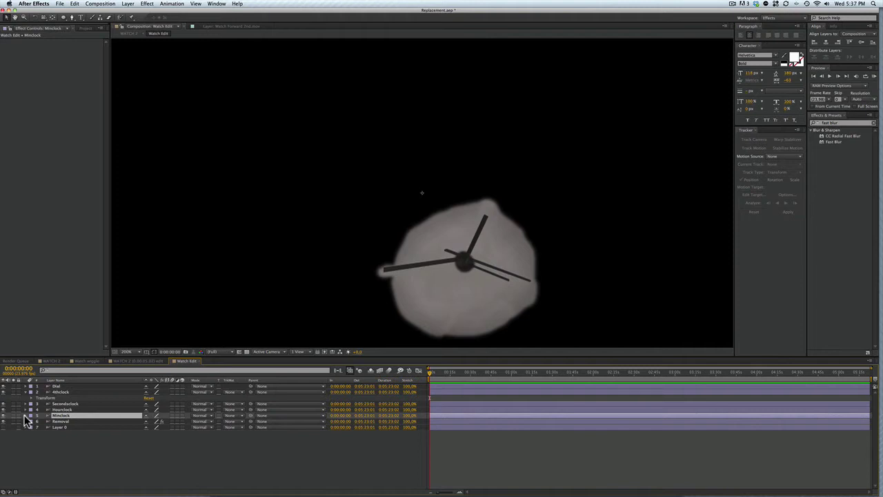
key(a)
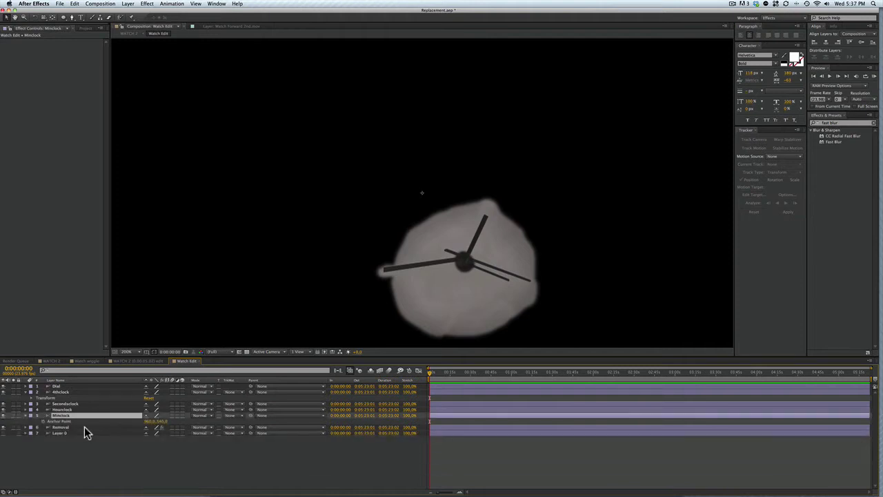
click(67, 421)
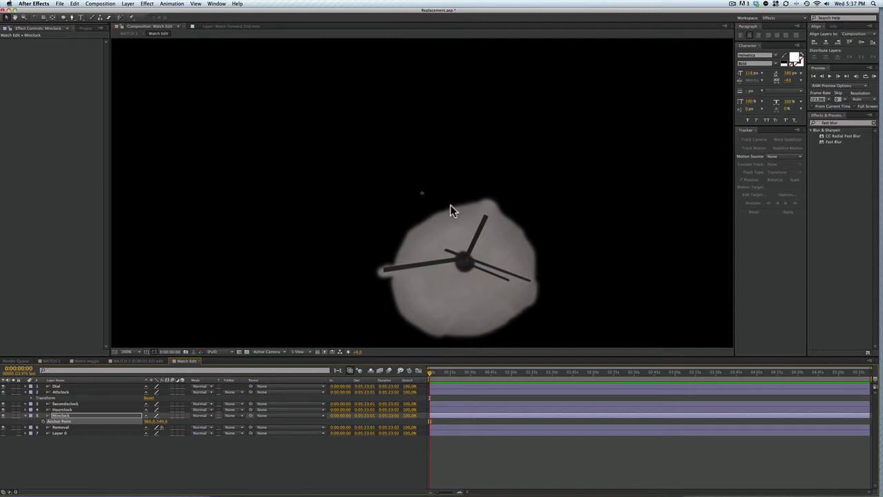
key(y)
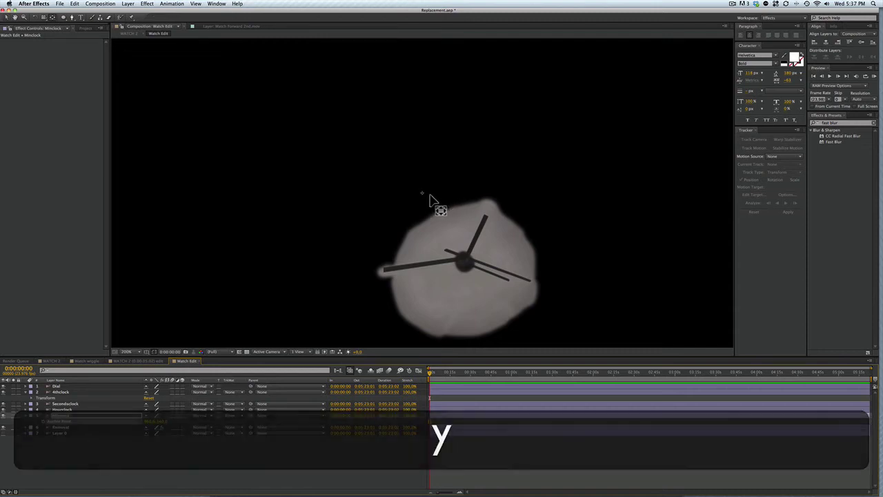
drag(422, 197, 465, 261)
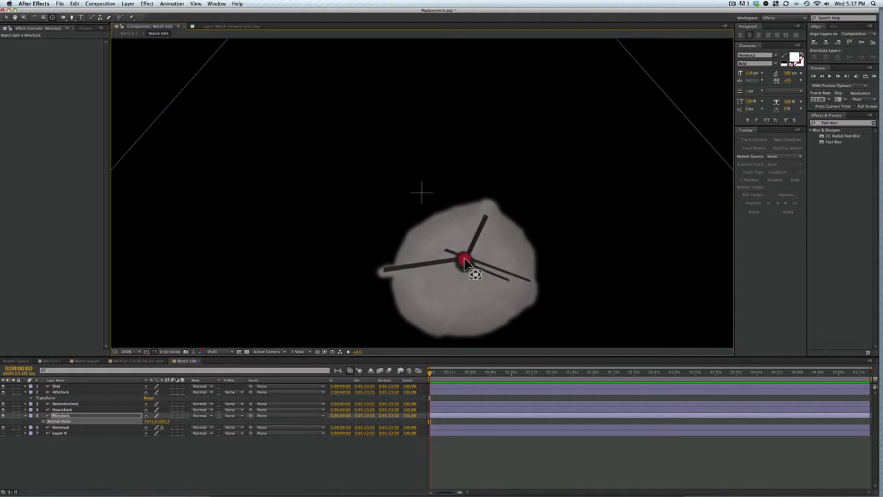
Scrub Minclock's Rotation to test that the minute hand pivots around the hub
key(super+Up)
click(80, 405)
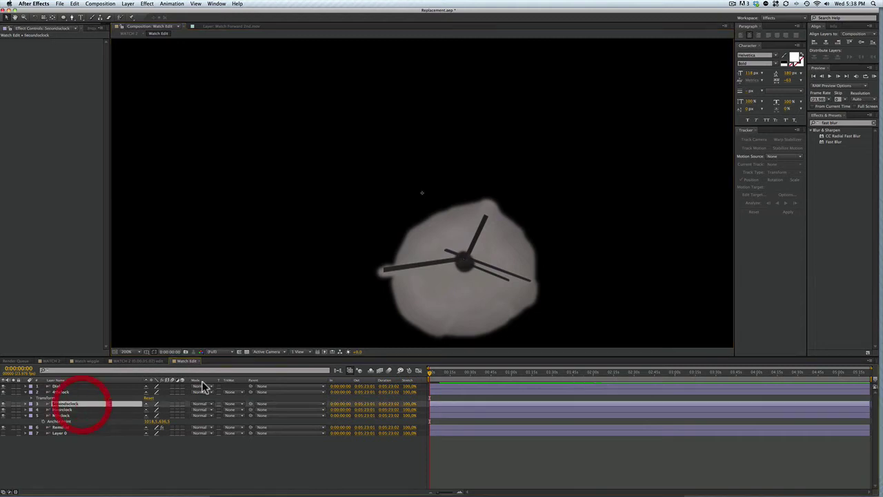
key(y)
key(super+Up)
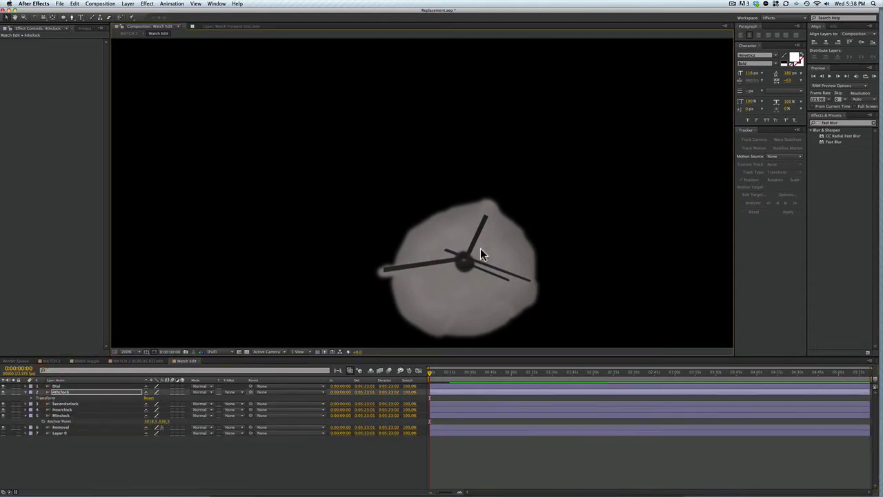
click(71, 416)
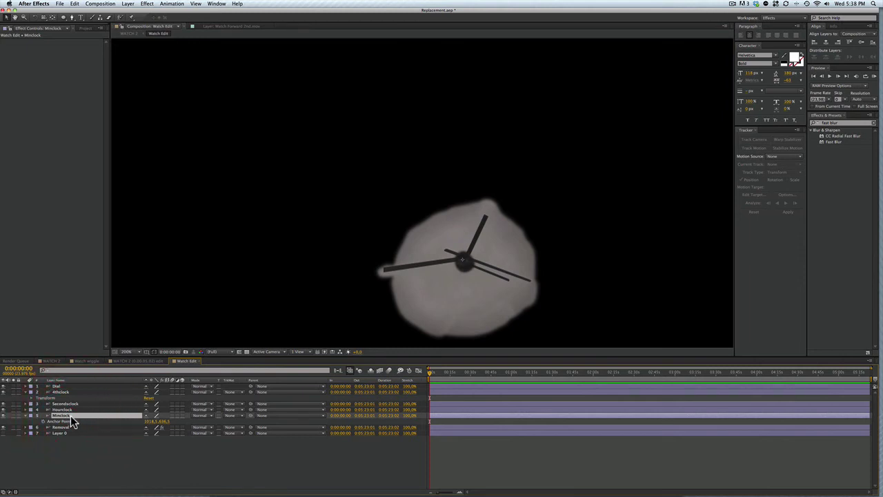
key(r)
drag(151, 421, 290, 425)
key(a)
key(super+Up)
shift+click(79, 404)
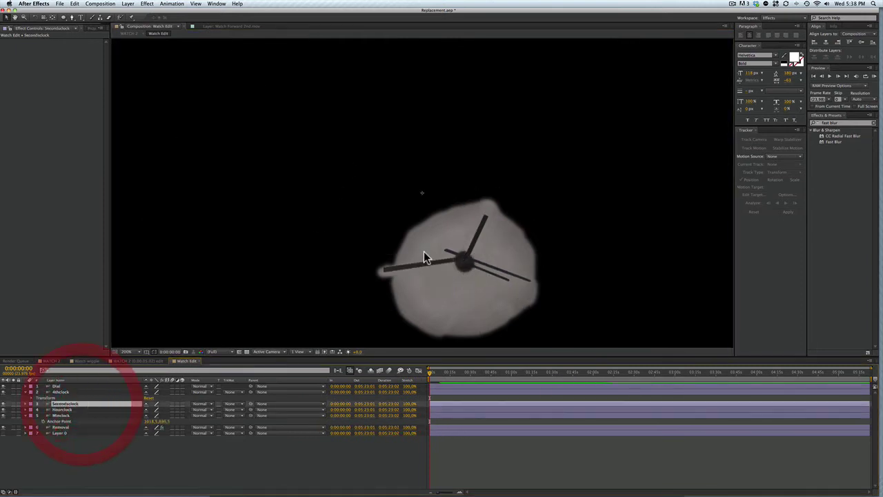
Reveal Rotation on the hand layers and start keyframing Minclock and 4thclock rotation
key(r)
click(300, 391)
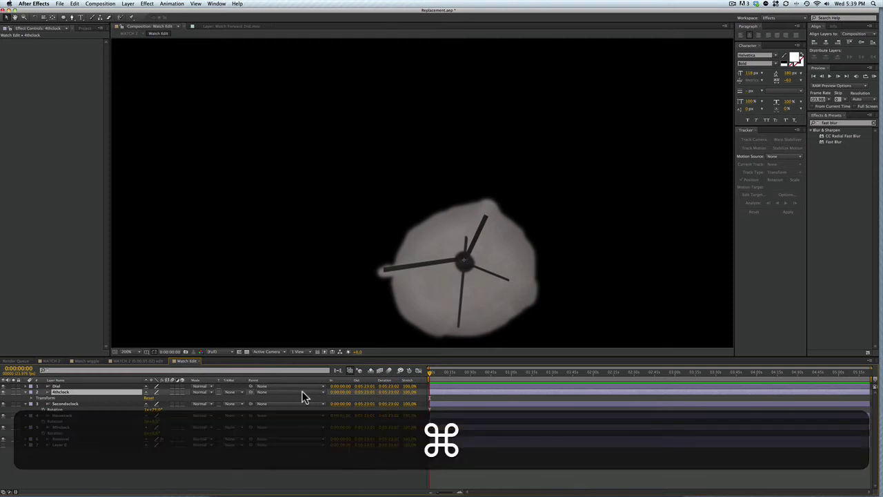
key(super+Down)
key(super+Down)
key(super+Down)
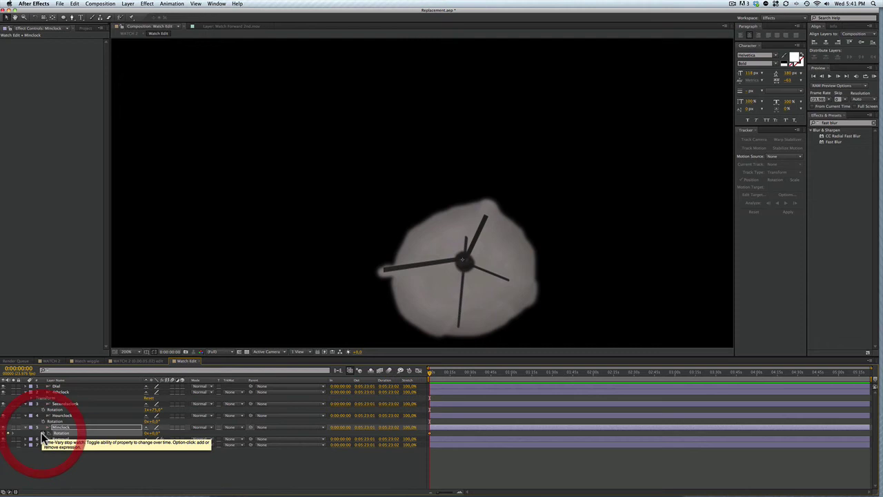
click(41, 432)
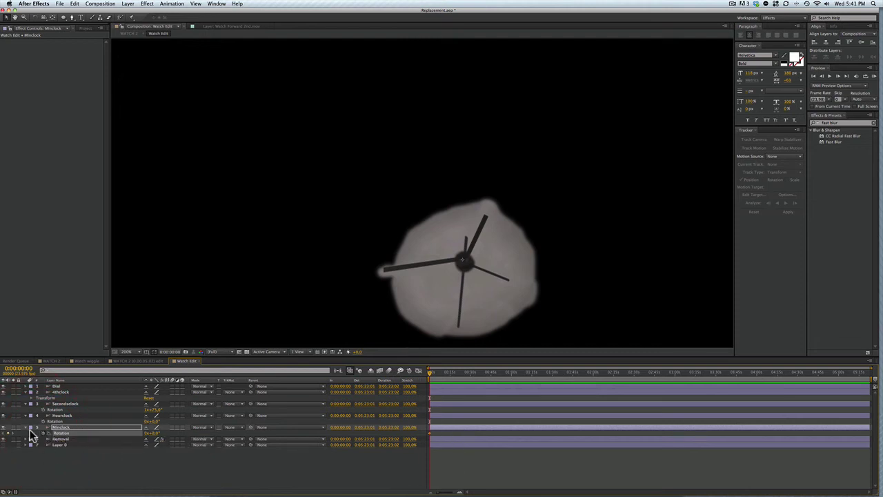
click(61, 416)
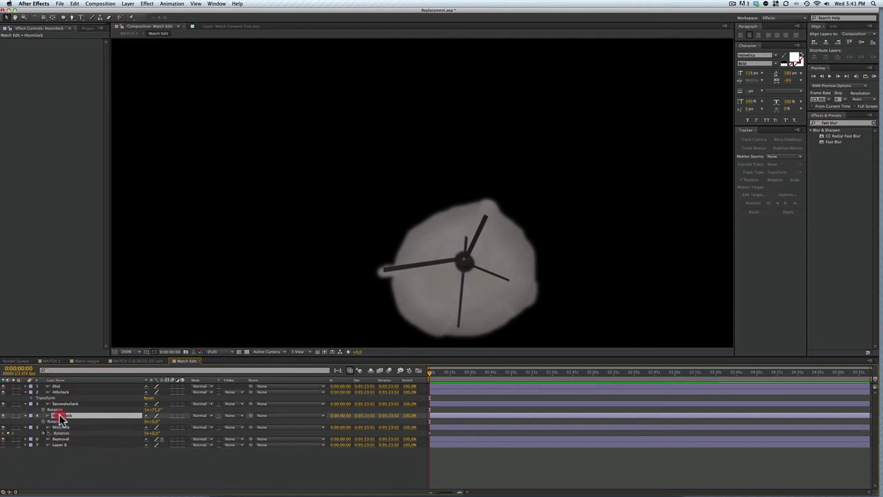
key(r)
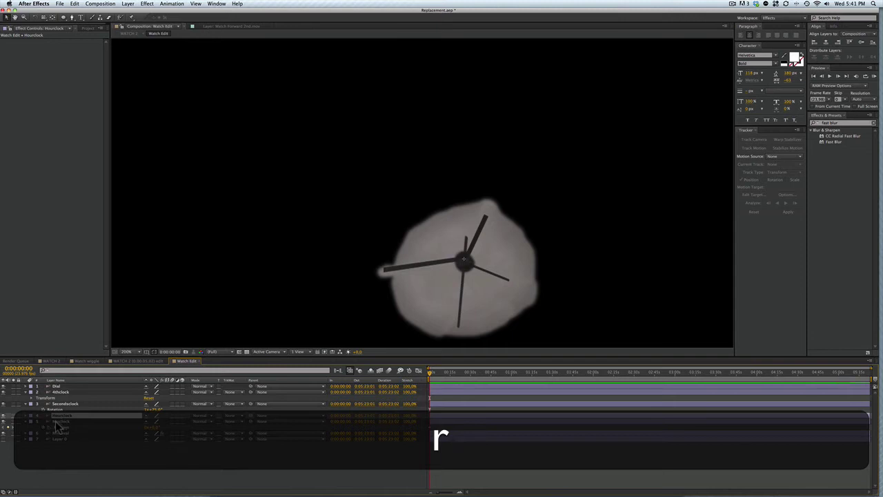
click(46, 411)
click(43, 408)
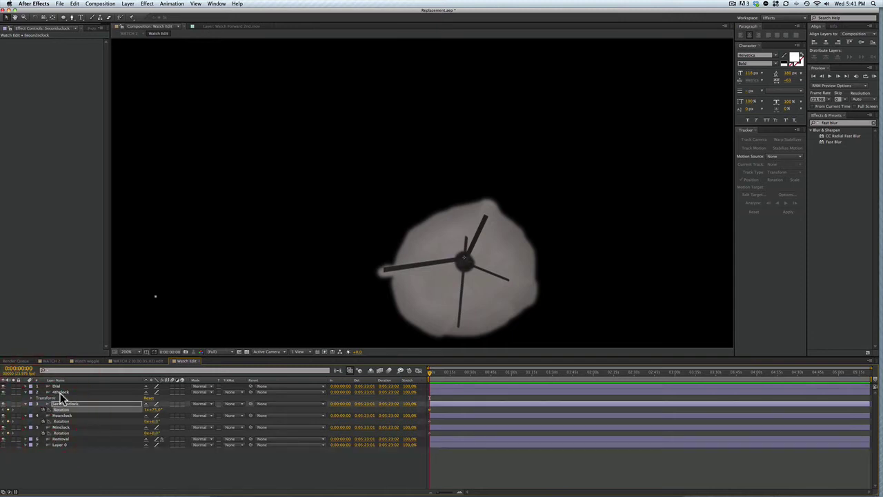
click(58, 393)
key(r)
click(44, 398)
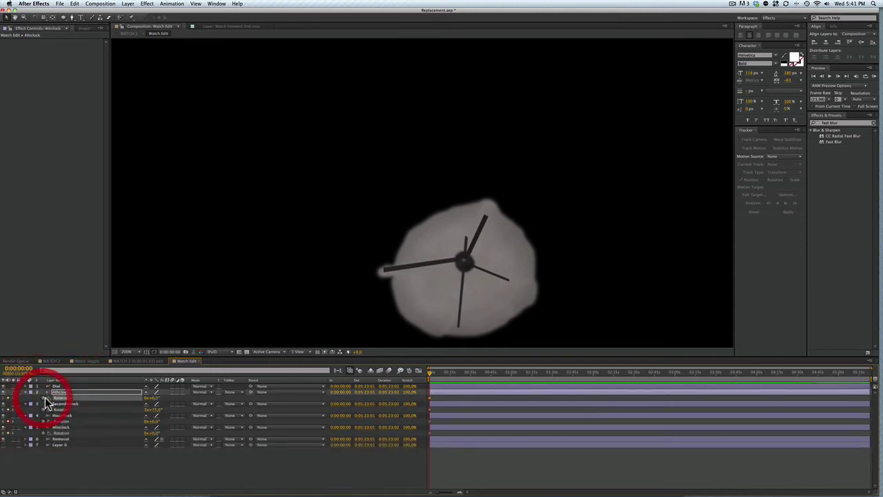
Check the footage in WATCH 2, then set Watch Edit's current time to 0:00:05:00
click(55, 360)
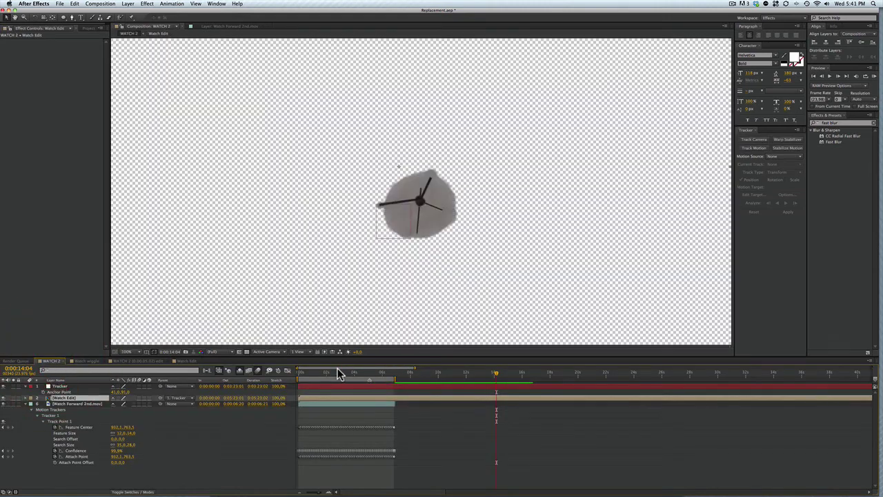
mouse_move(400, 374)
mouse_down()
mouse_move(387, 376)
mouse_move(394, 374)
mouse_up()
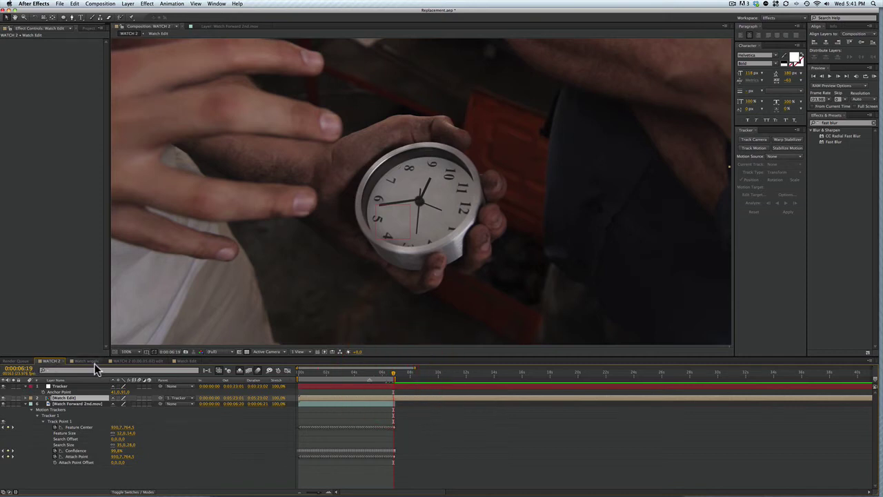
click(183, 362)
drag(455, 374, 538, 384)
At 0:00:05:00, set Secondsclock to 10 revolutions and Minclock to 16 revolutions
click(100, 426)
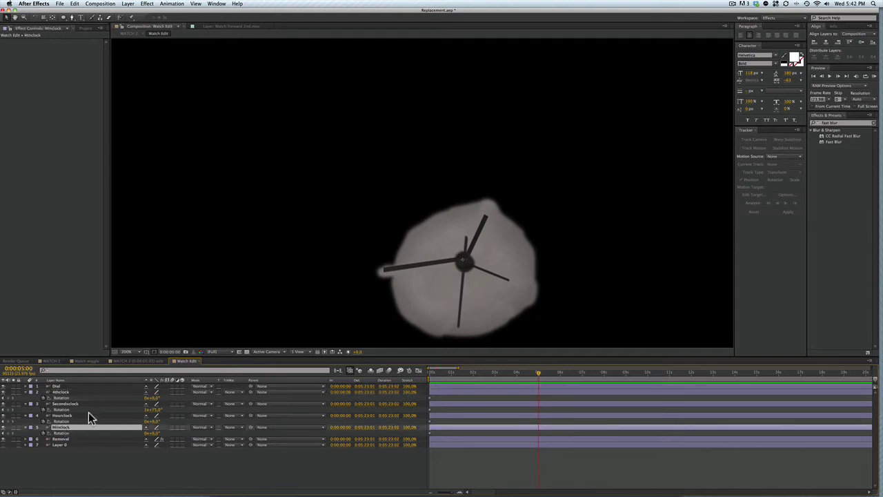
click(89, 404)
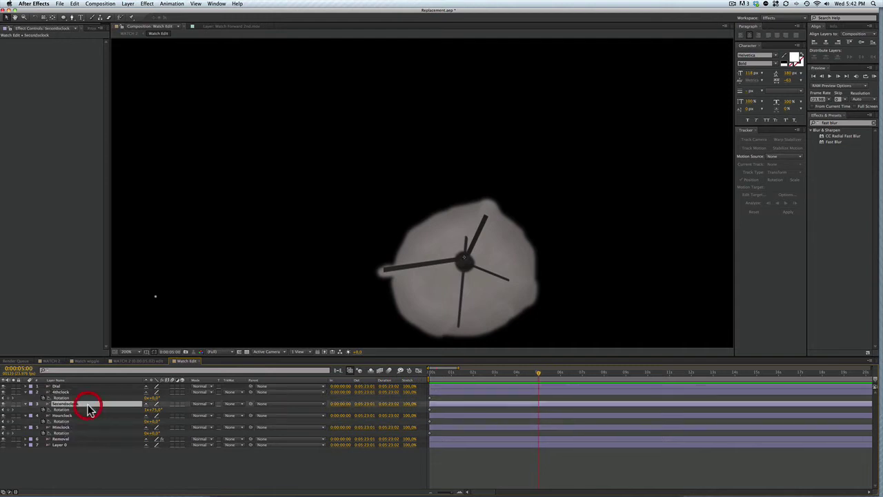
click(147, 410)
text(10)
click(151, 472)
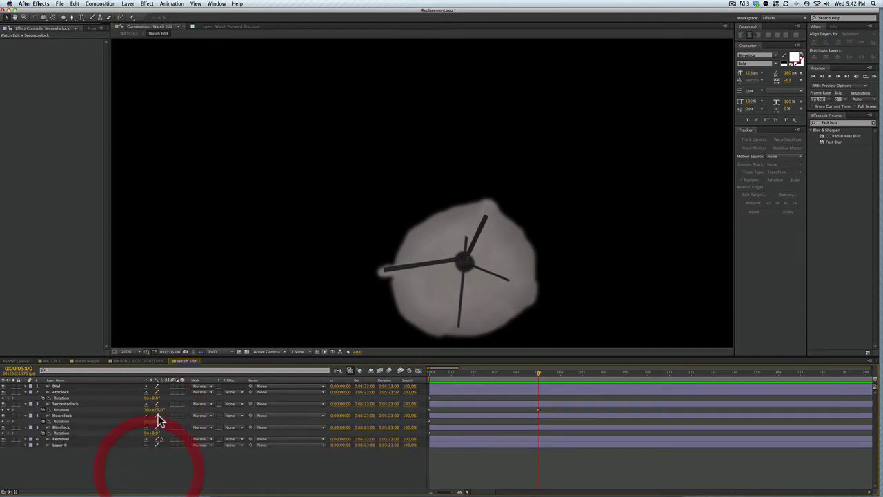
drag(157, 416, 147, 416)
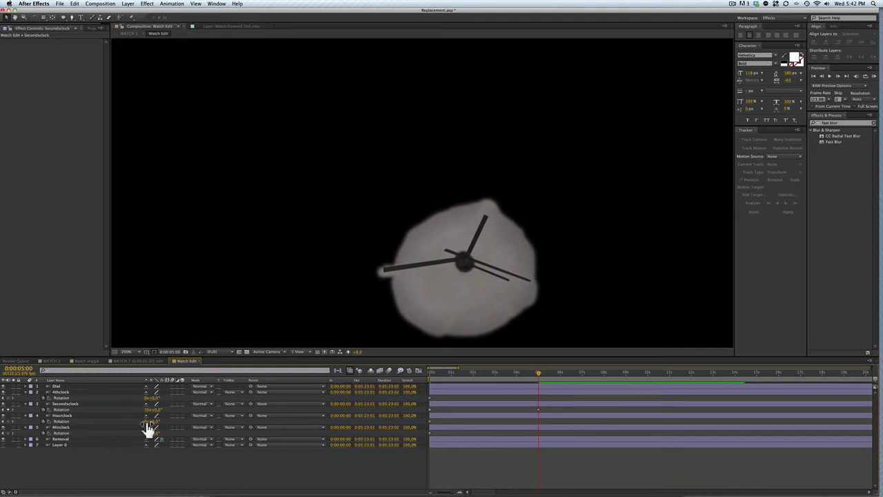
click(147, 432)
text(16)
click(166, 471)
Set Hourclock to 24 and 4thclock to 32 revolutions, then select all rotation keyframes
click(75, 414)
click(147, 421)
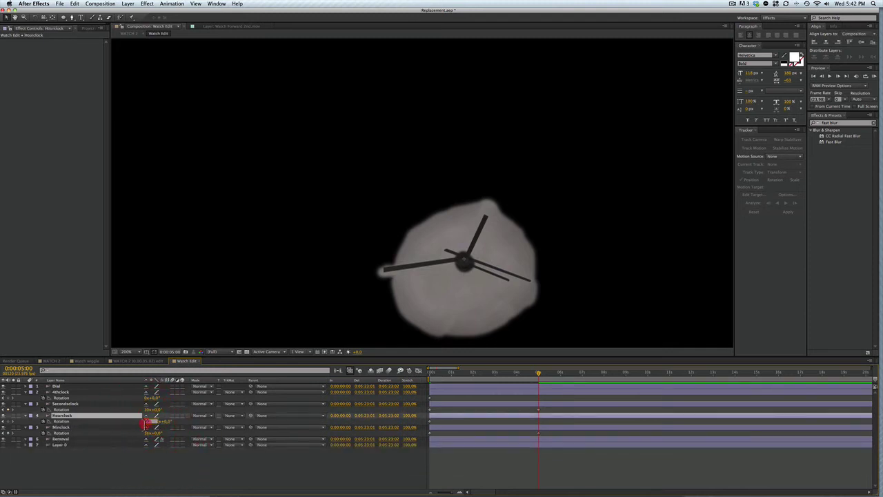
text(2)
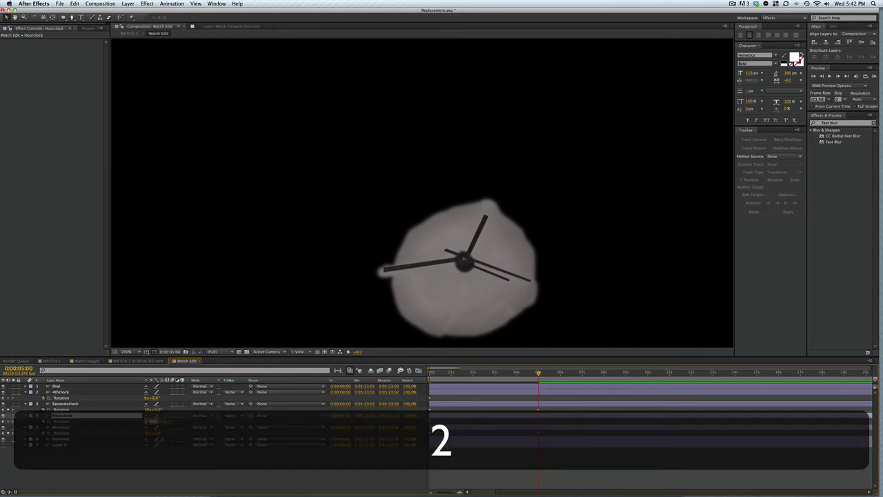
text(4)
click(138, 453)
click(146, 398)
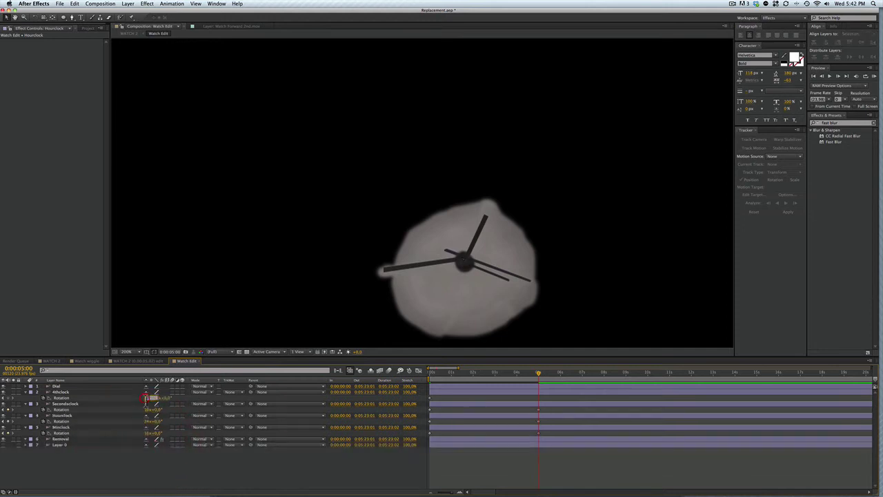
text(32)
click(174, 474)
drag(572, 396, 414, 431)
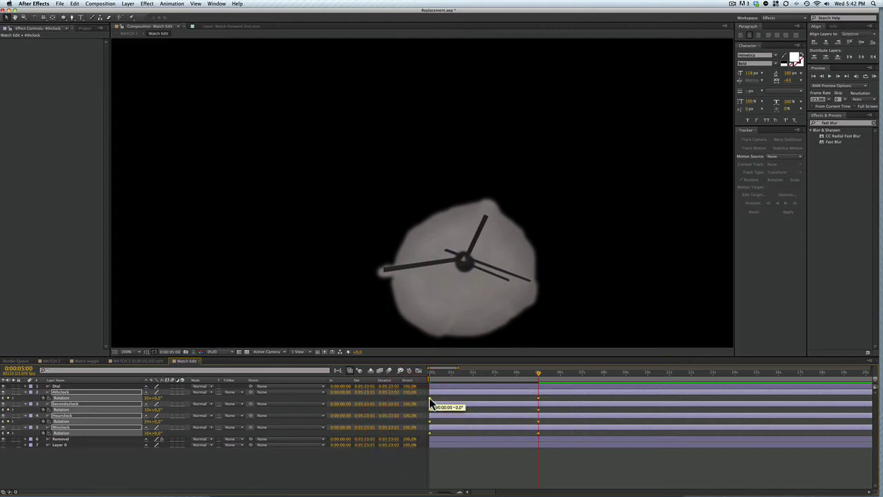
Apply Easy Ease to the hands' rotation keyframes
right_click(429, 403)
mouse_move(497, 471)
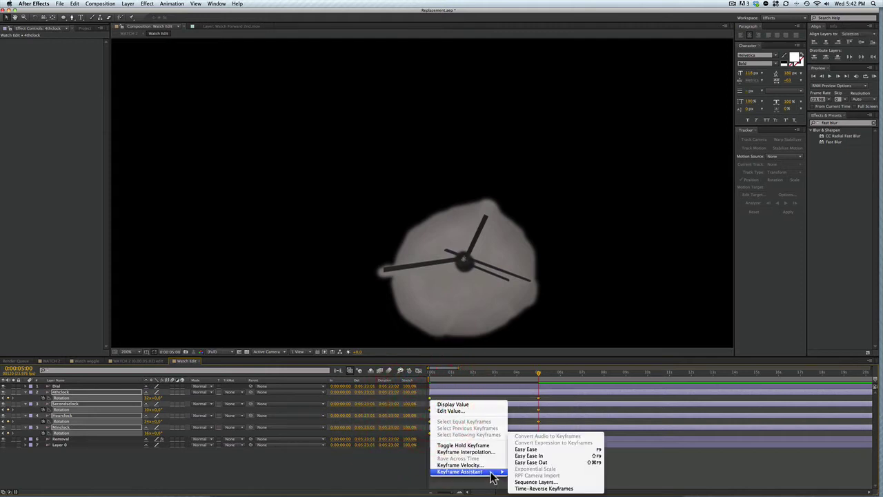
click(539, 449)
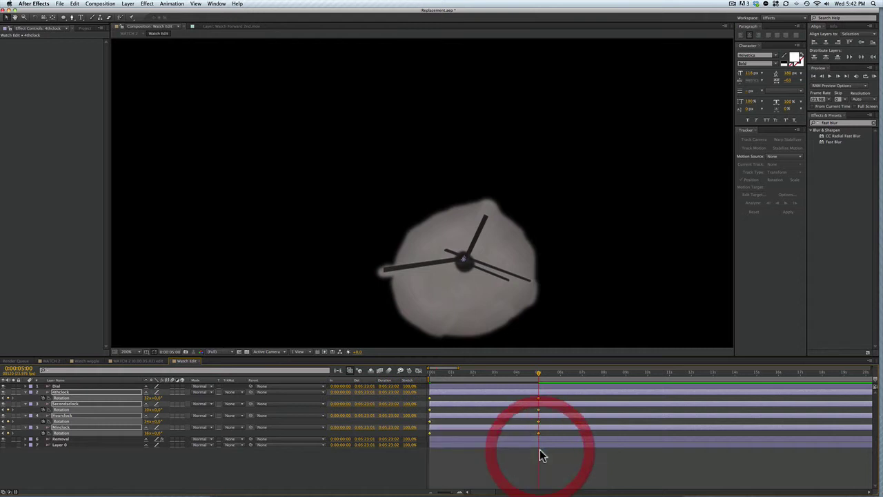
click(418, 450)
Return near the start and enable motion blur on the hand layers and the composition
drag(447, 374, 429, 376)
click(274, 471)
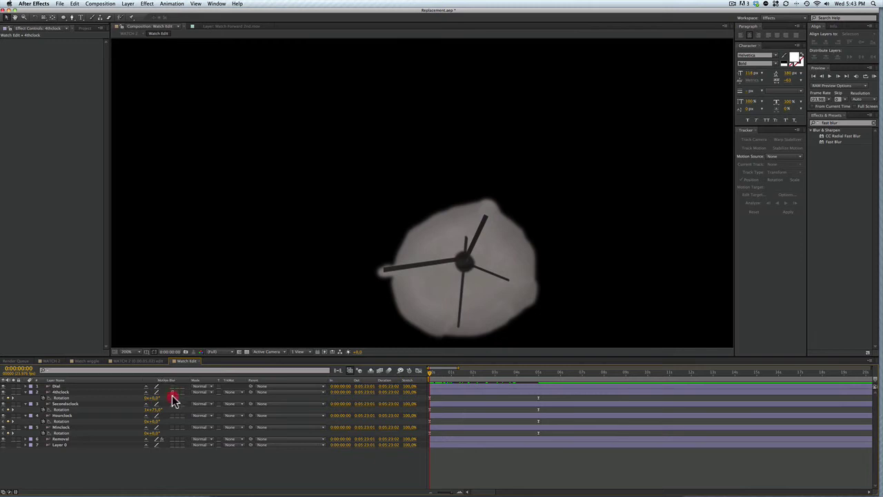
click(174, 439)
click(388, 371)
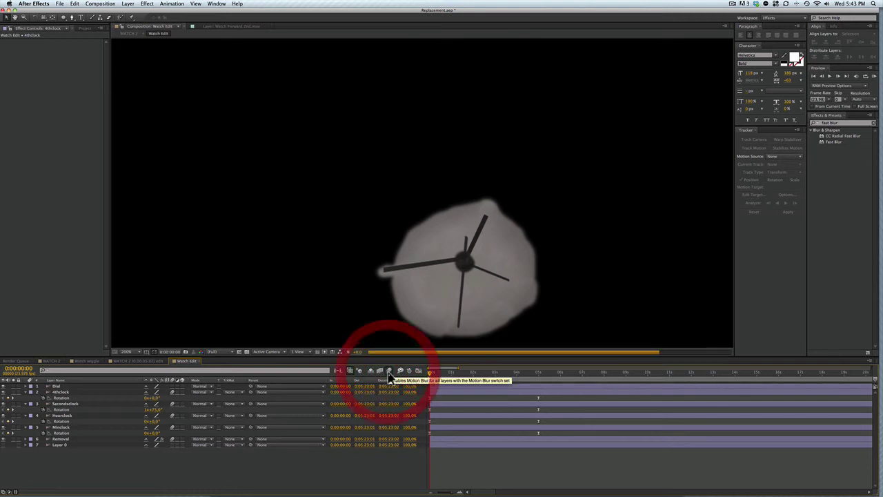
Copy the Watch Edit clock layers and create a new composition named Shoodows
click(50, 360)
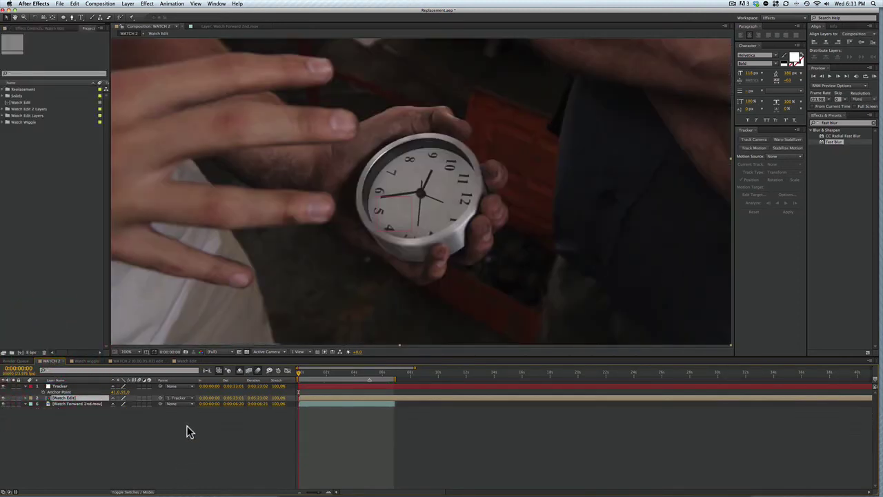
double_click(65, 399)
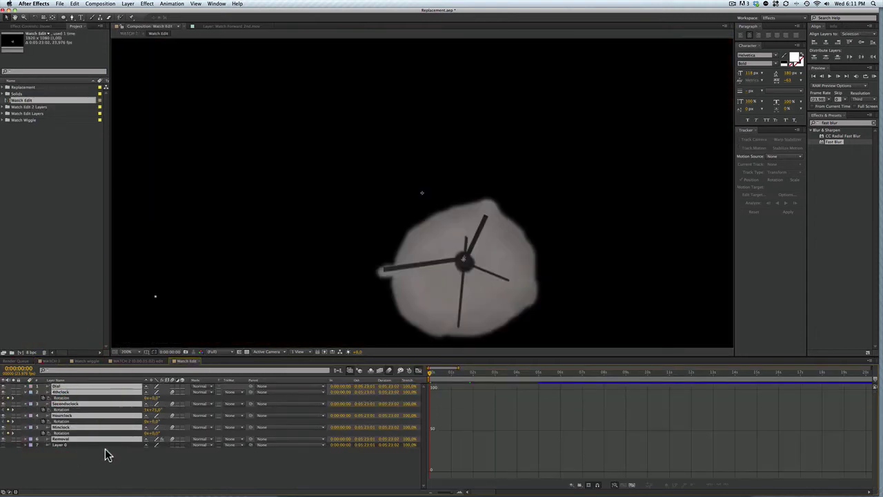
key(super+c)
click(72, 274)
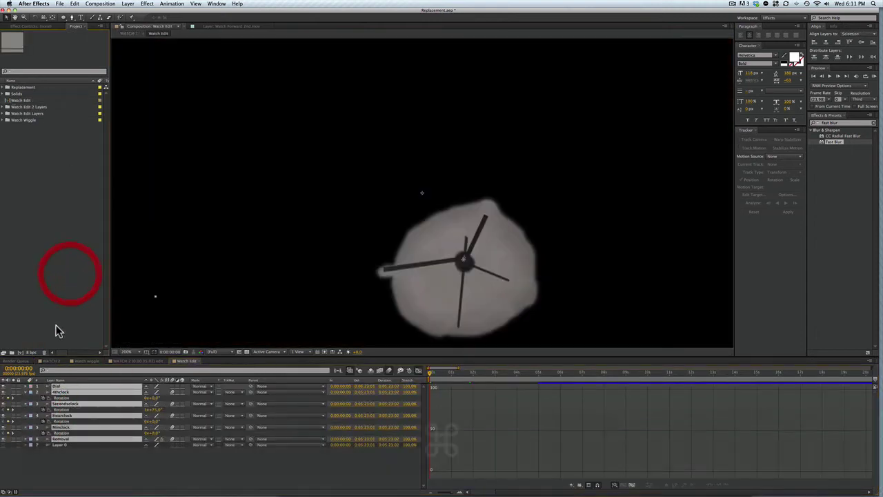
click(20, 352)
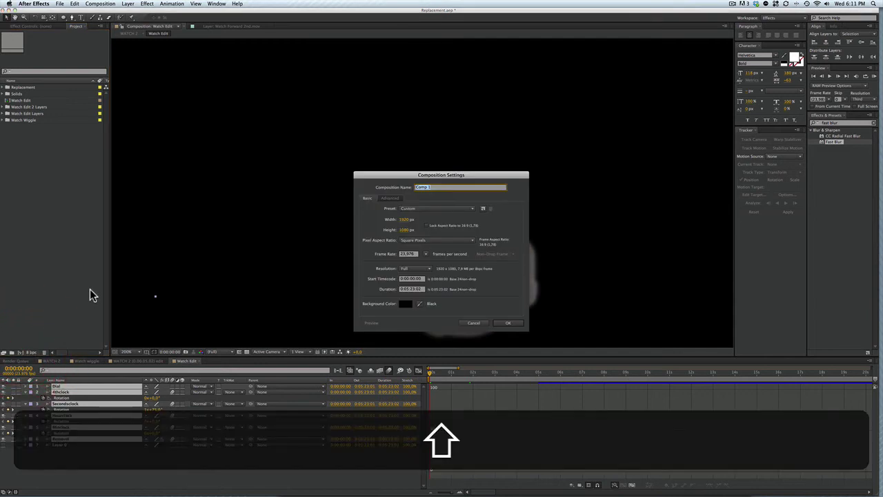
text(Shoodows)
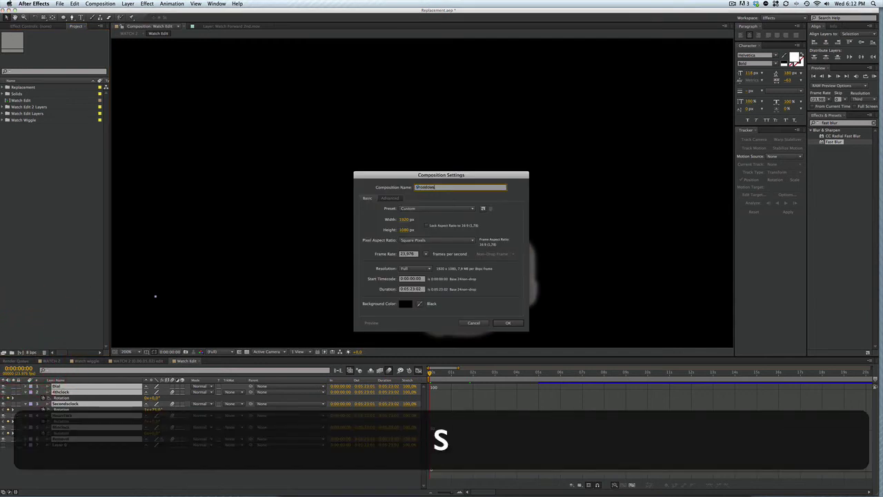
key(Return)
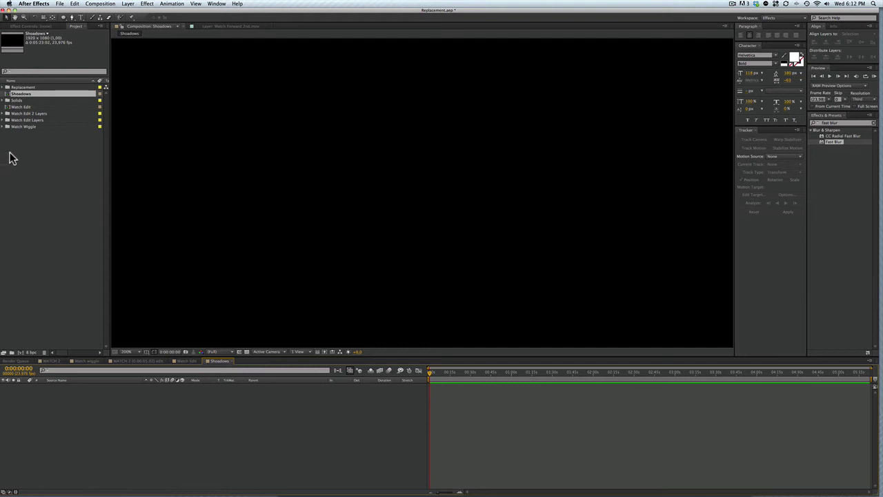
Paste the clock layers into Shoodows and move the Dial layer to the top
key(super)
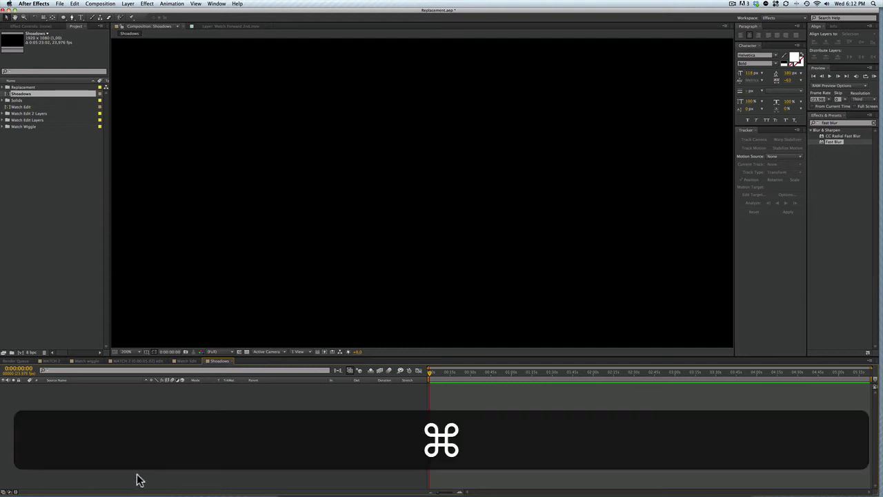
key(super+v)
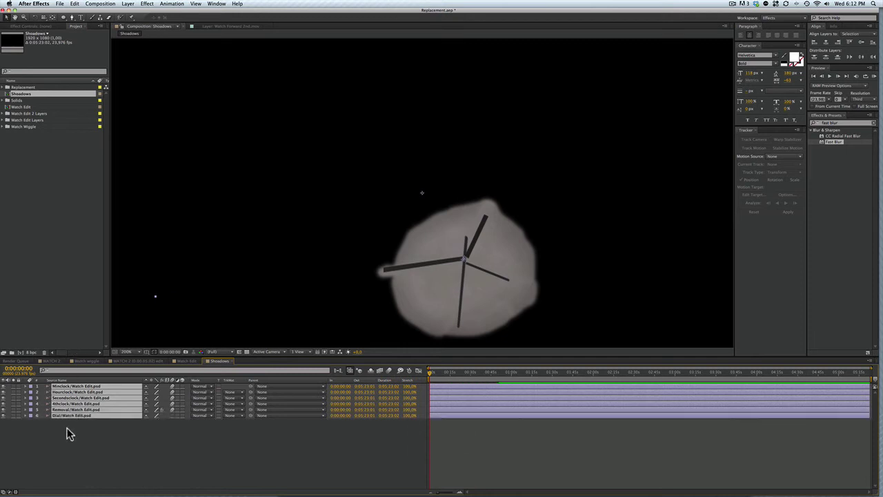
click(73, 427)
click(72, 416)
drag(72, 416, 77, 385)
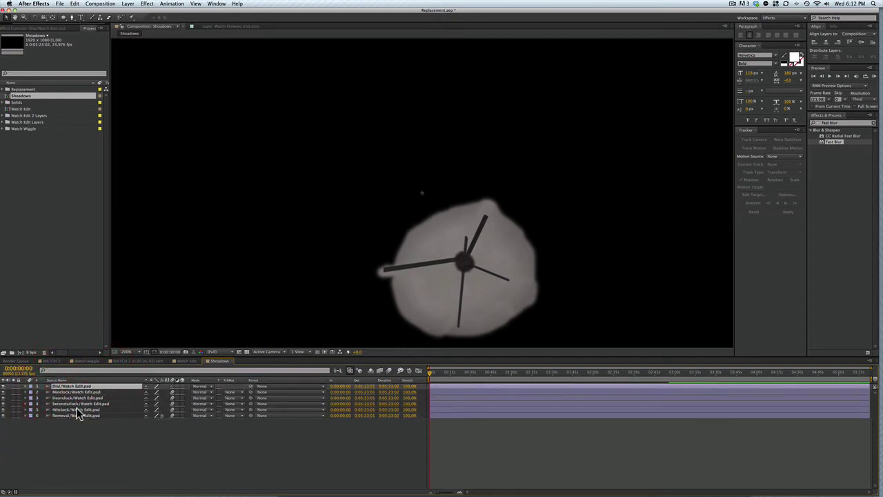
Add the Shoodows comp to WATCH 2, apply Fast Blur and lower its Opacity to 53%
click(47, 360)
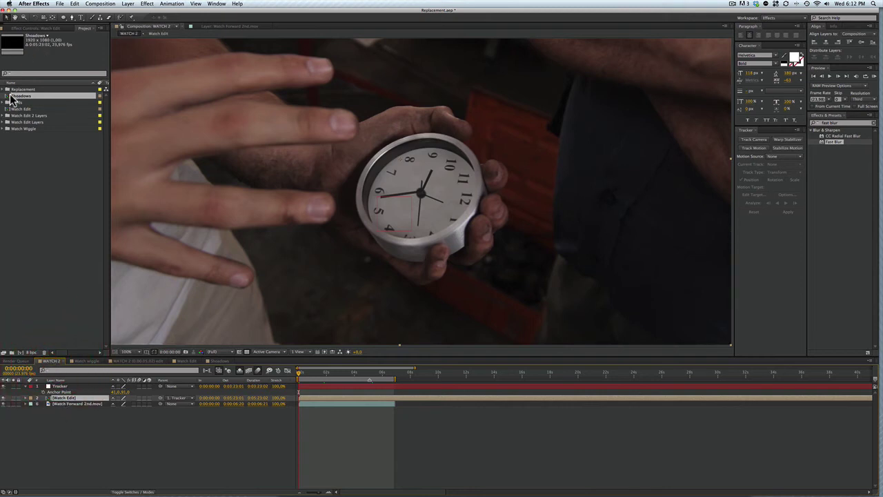
click(58, 406)
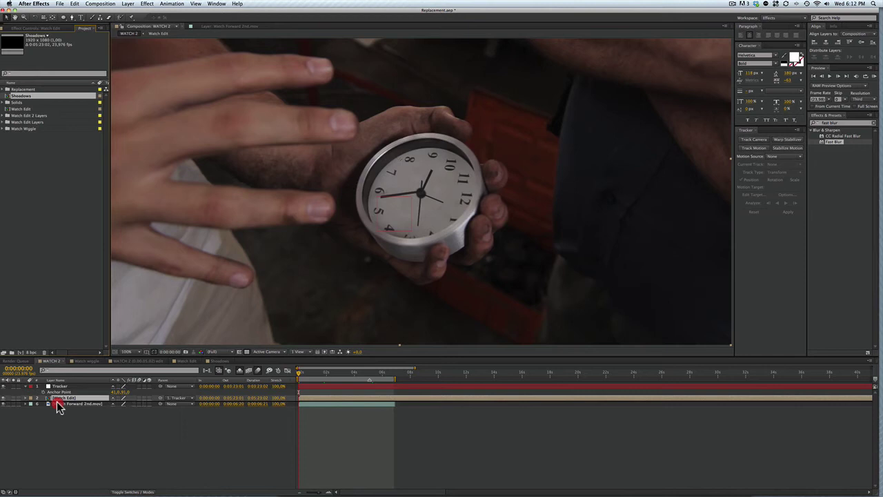
drag(59, 407, 60, 401)
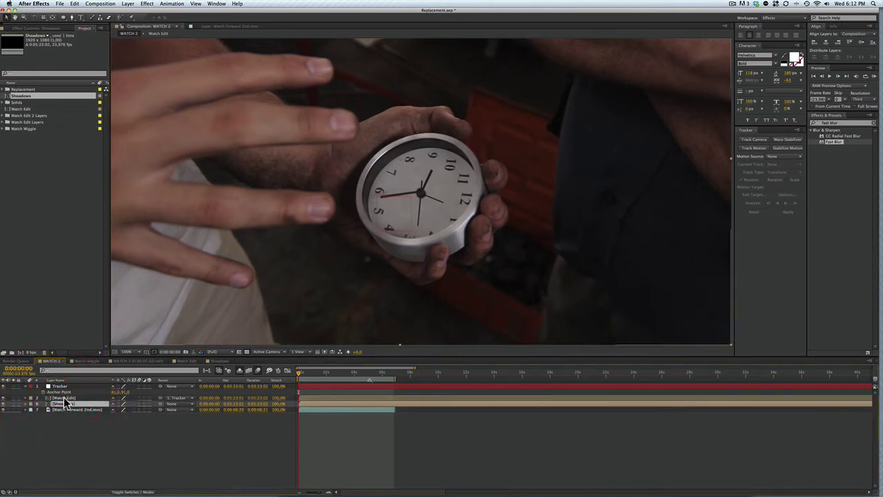
click(64, 410)
click(65, 405)
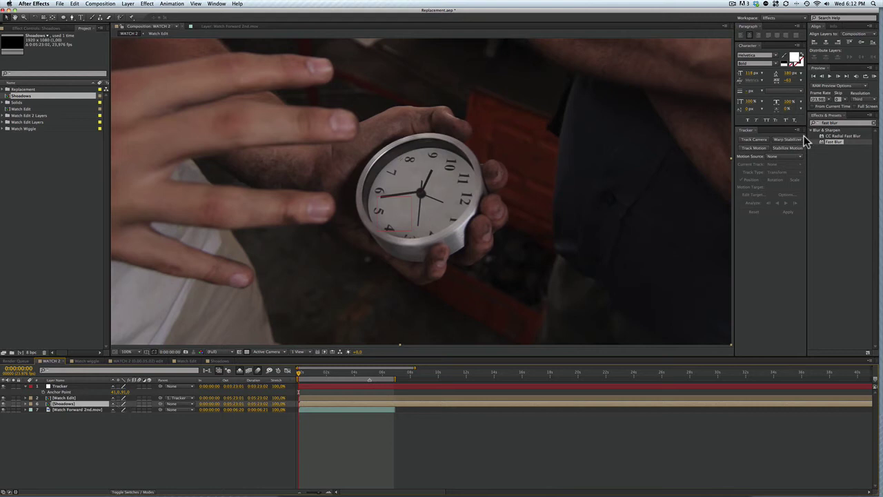
drag(833, 146, 60, 407)
key(t)
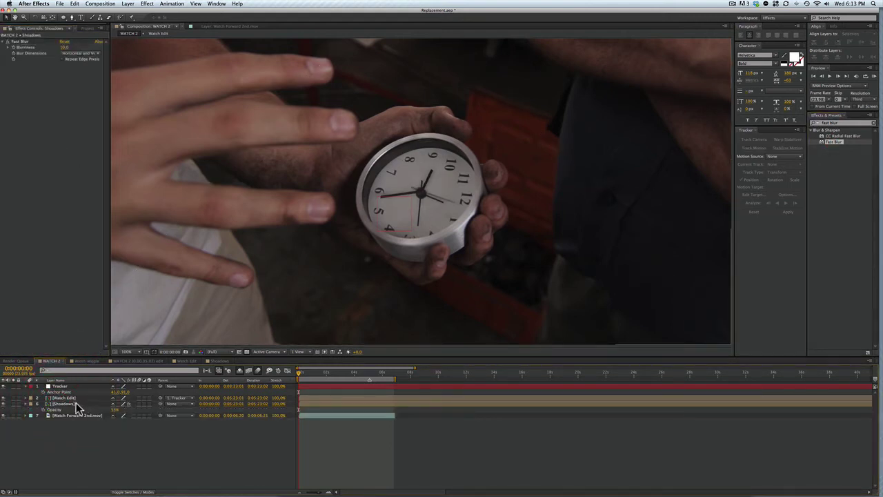
click(73, 399)
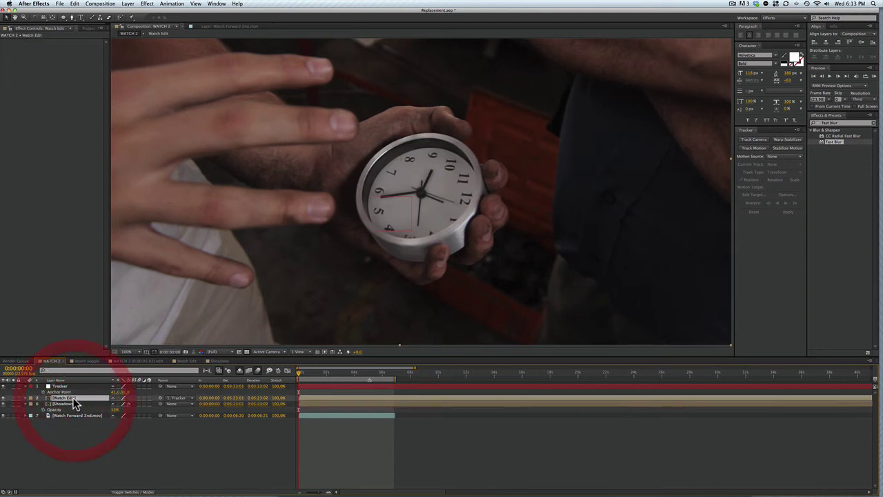
click(68, 405)
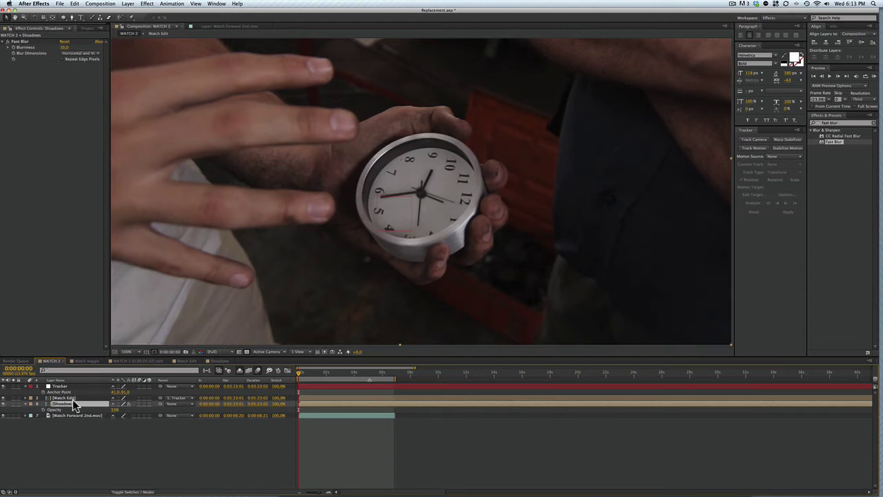
click(67, 407)
Create a new composition named Removal
click(84, 28)
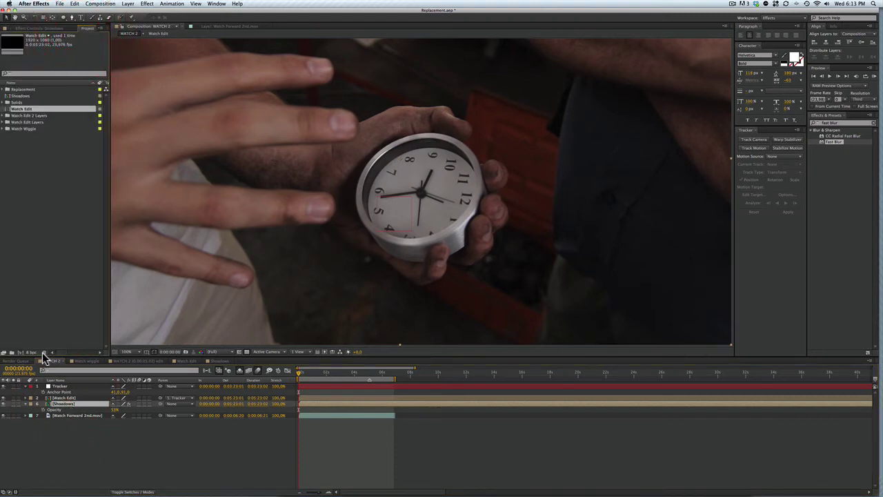
click(20, 352)
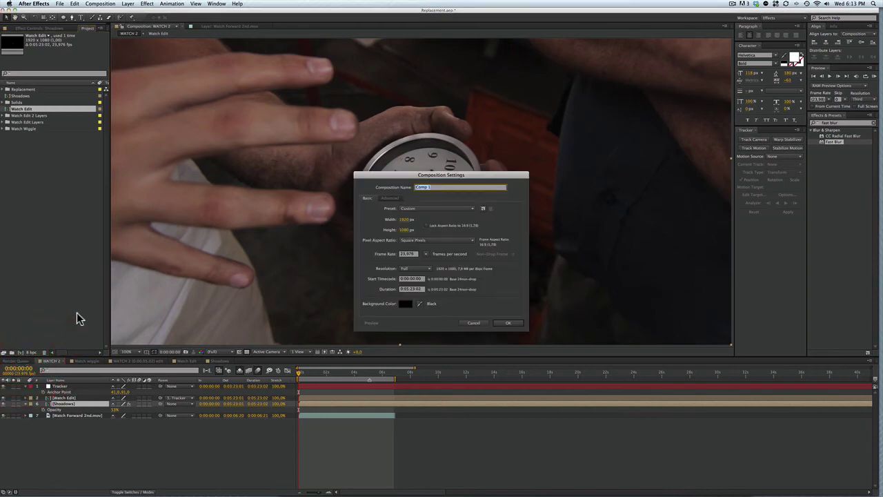
text(Removal)
key(Return)
Copy the Removal layer from Watch Edit and paste it into the Removal comp
click(51, 360)
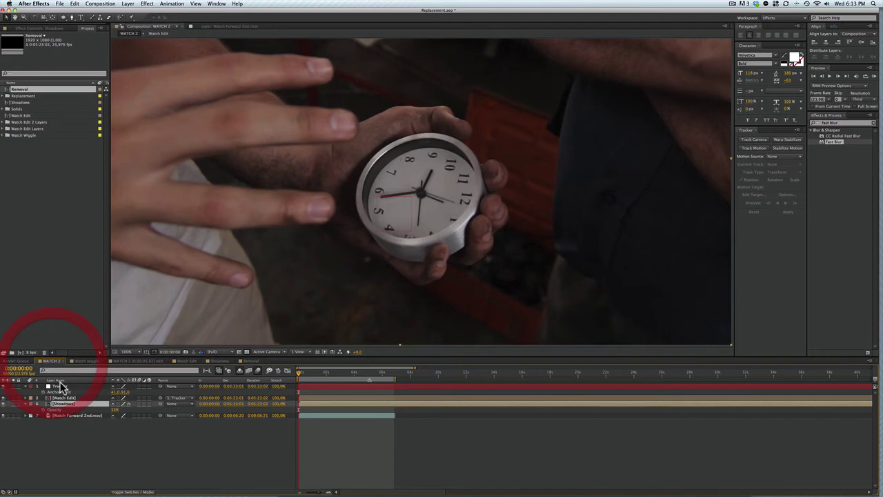
double_click(64, 398)
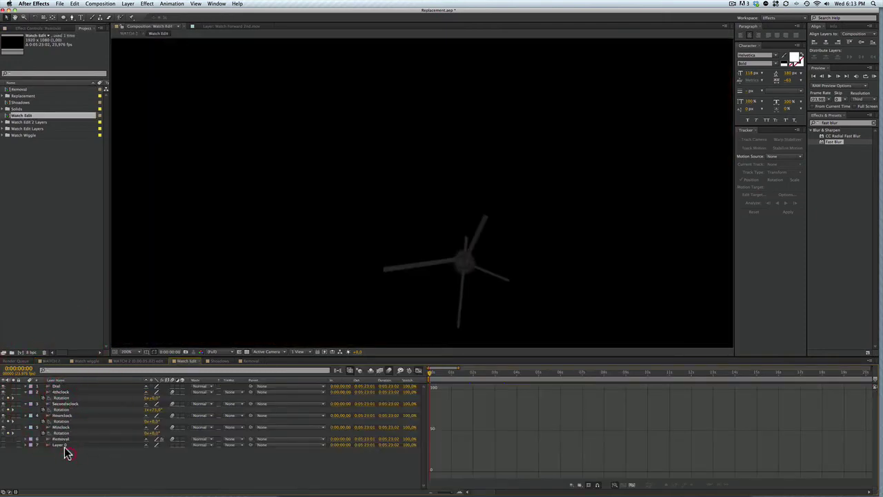
click(65, 446)
key(ctrl+c)
click(52, 360)
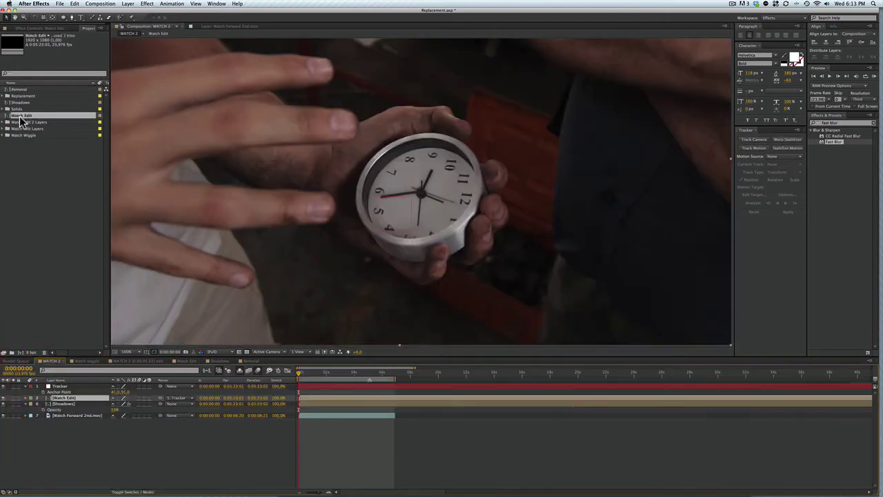
double_click(21, 89)
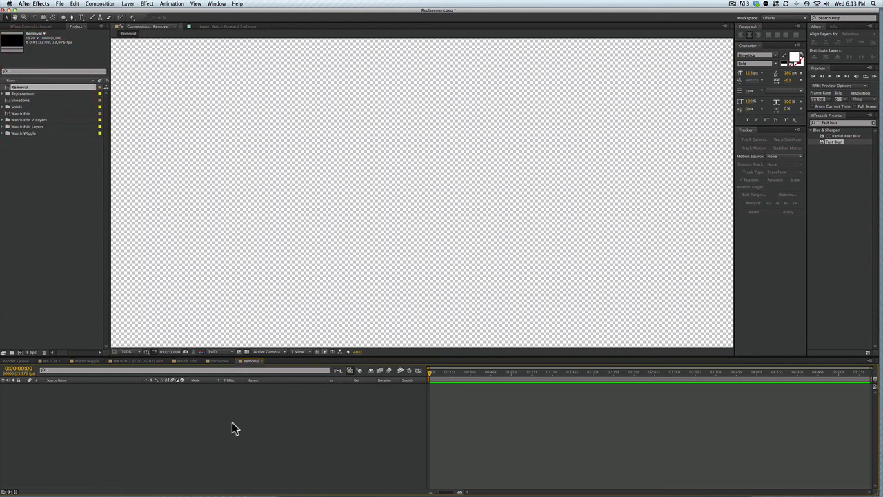
click(240, 422)
key(super+v)
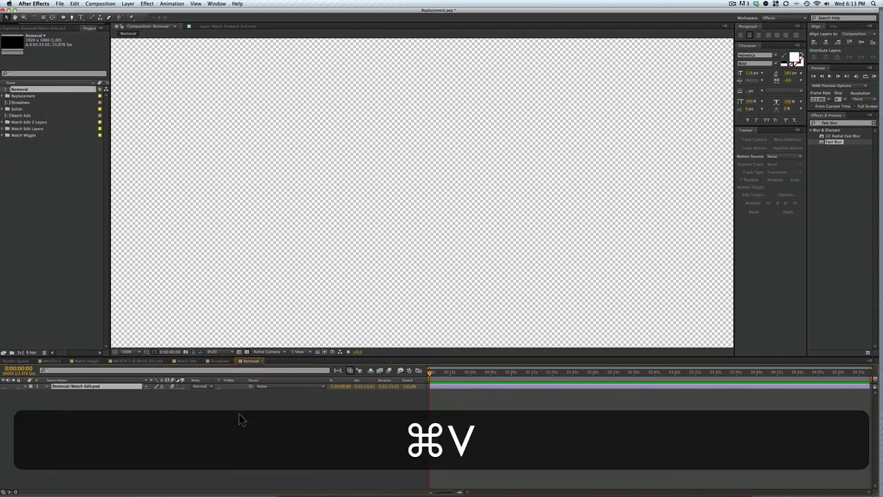
Parent the Shoodows layer and a newly added Removal comp layer to Tracker in WATCH 2
click(47, 361)
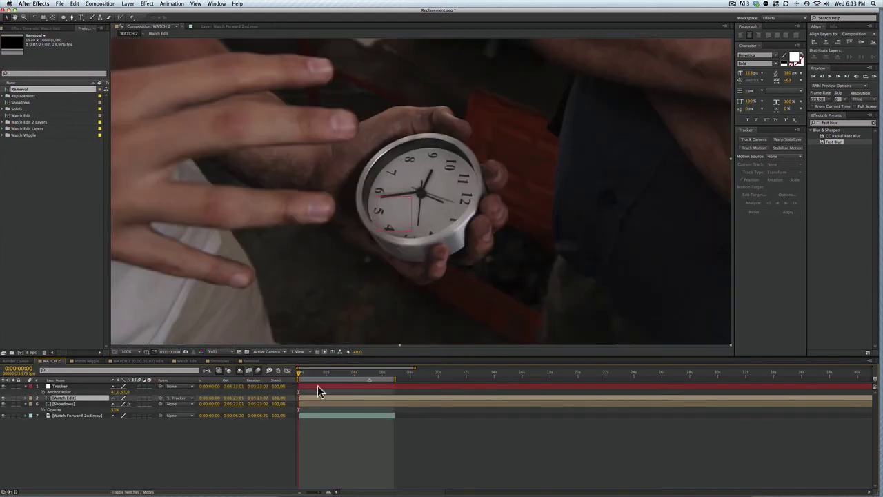
drag(160, 403, 67, 386)
drag(62, 423, 84, 409)
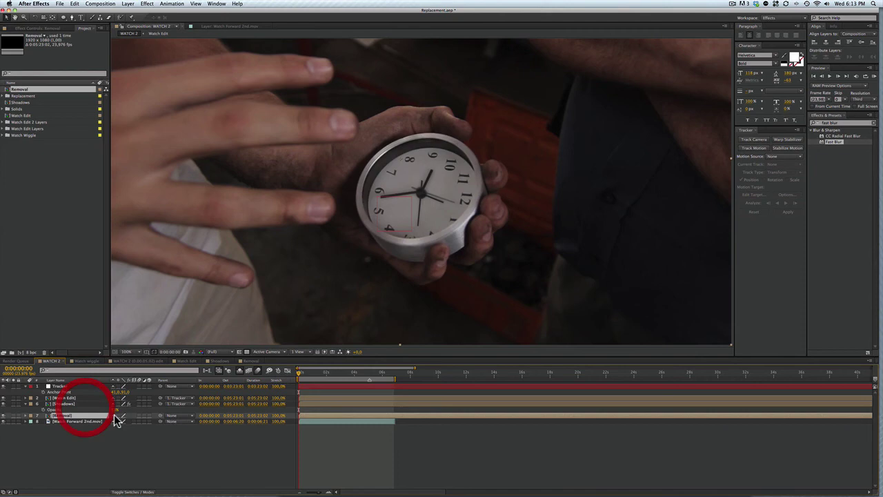
drag(161, 415, 65, 387)
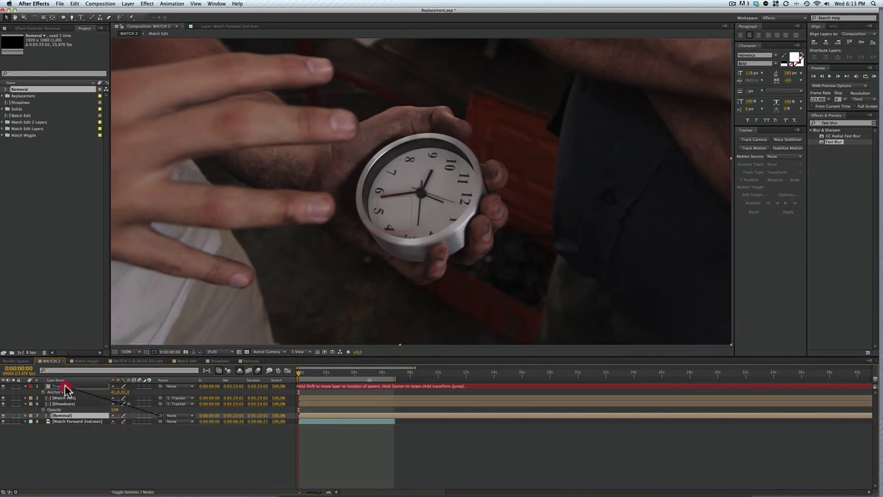
Show the Removal layer inside the Removal comp and hide it inside the Shoodows comp
double_click(64, 417)
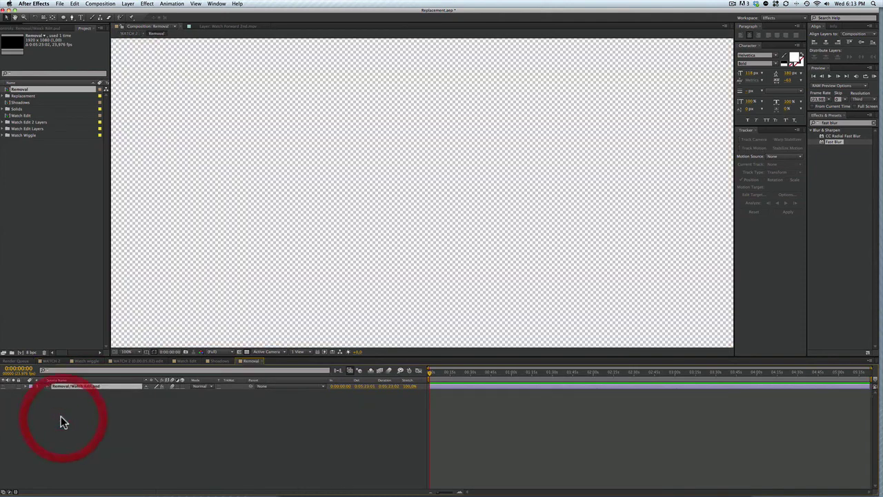
click(5, 386)
click(60, 361)
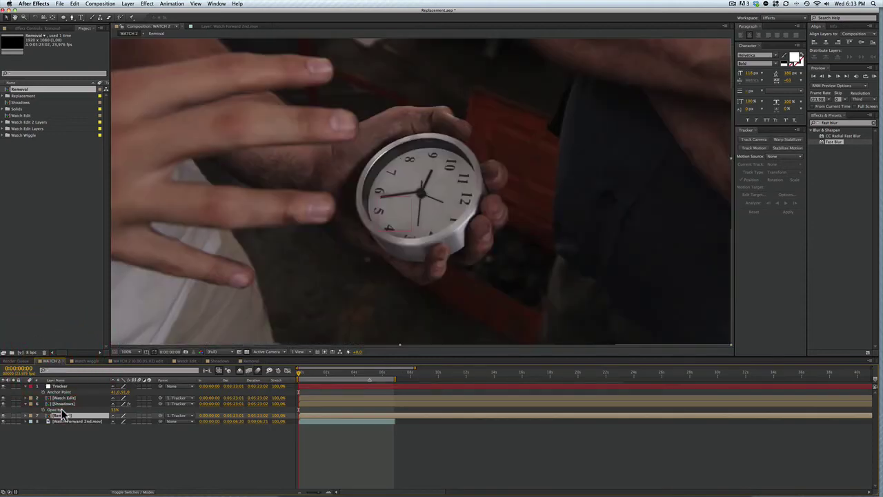
double_click(63, 404)
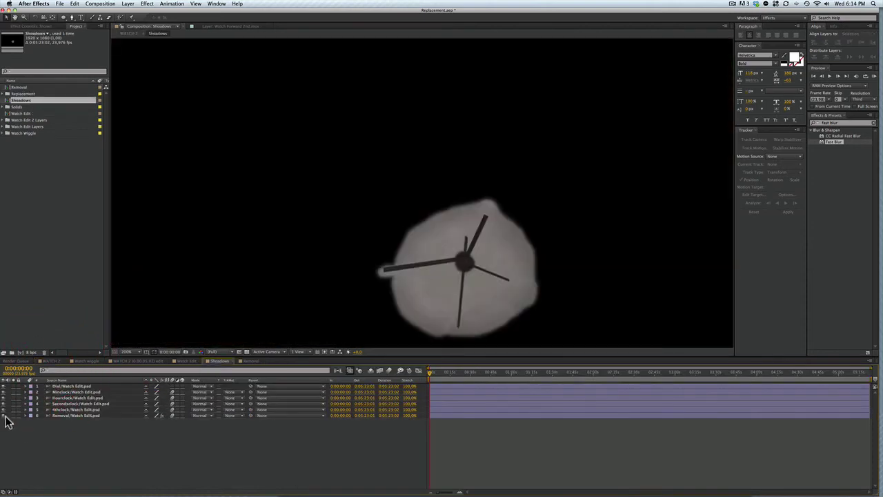
click(4, 415)
click(51, 360)
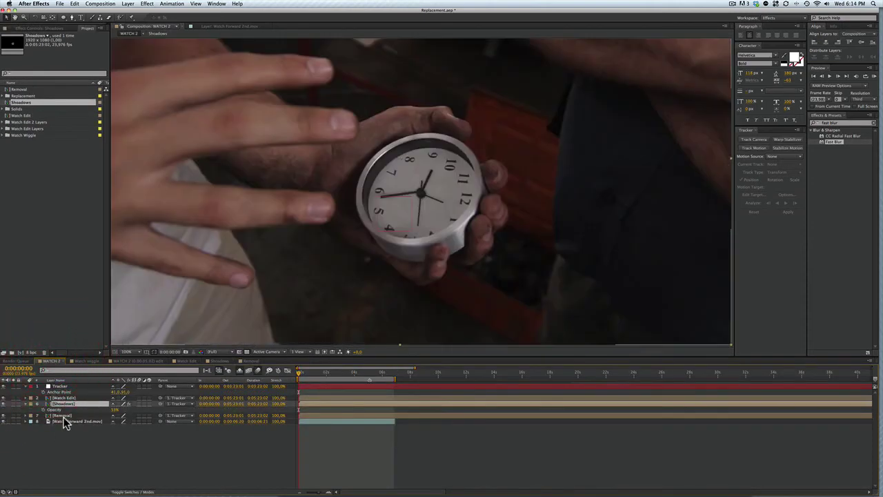
click(5, 415)
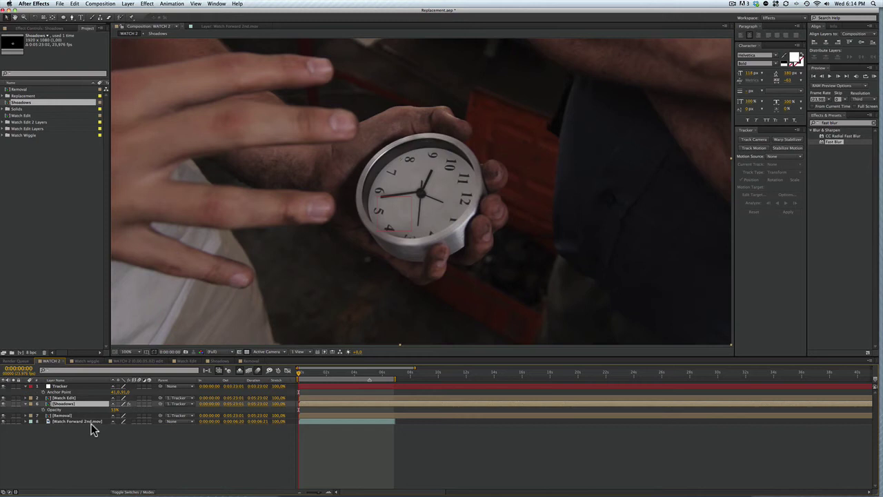
Raise the Shadows layer's opacity to 100% and fine-tune it
key(super+Up)
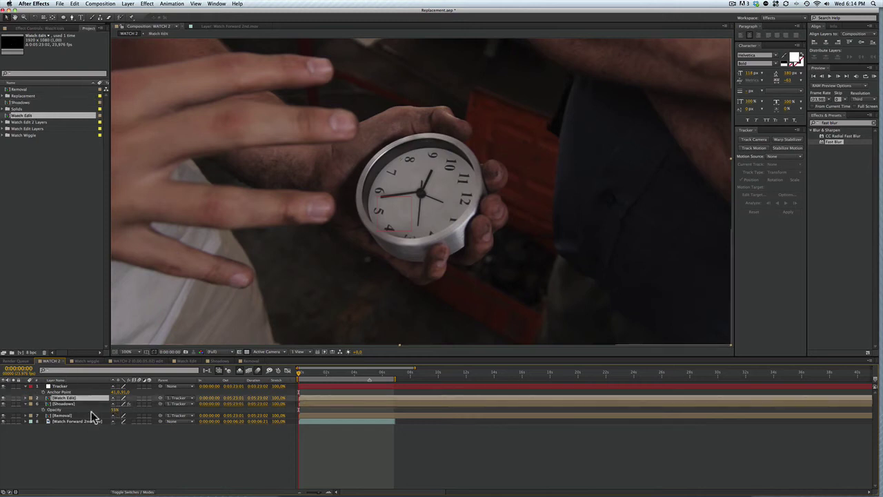
click(64, 404)
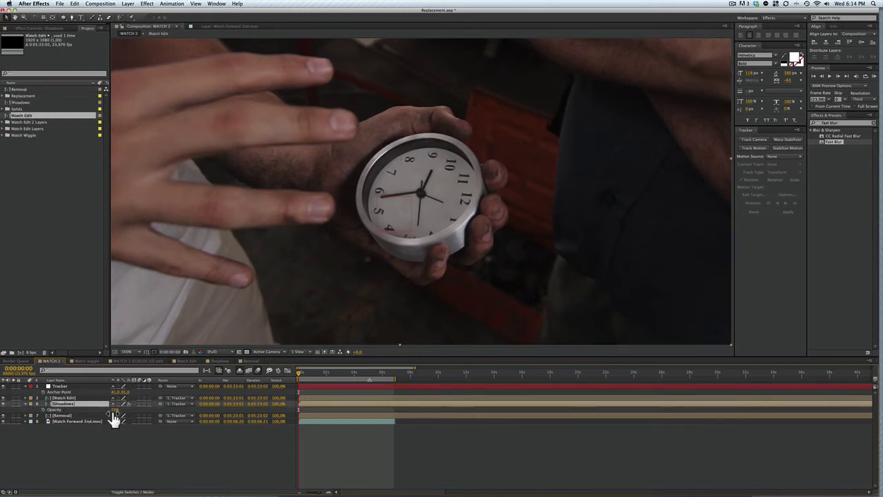
mouse_move(114, 410)
mouse_down()
mouse_move(153, 411)
mouse_move(112, 412)
mouse_up()
drag(129, 411, 125, 410)
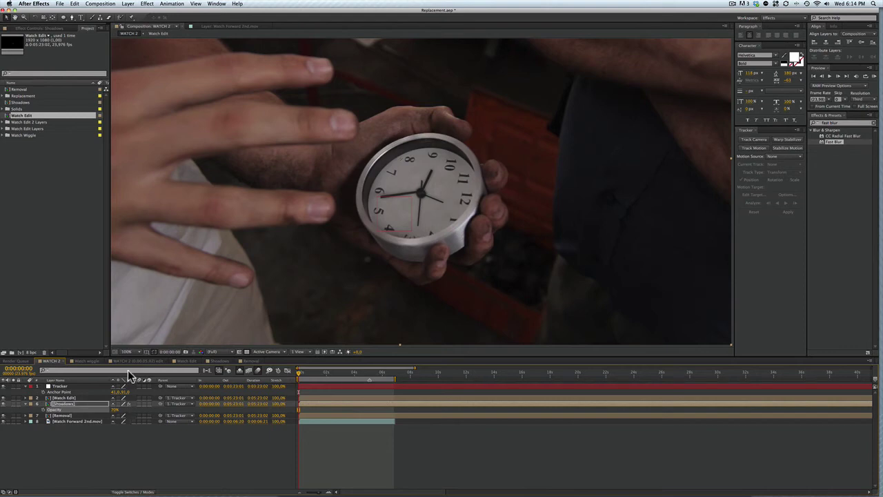
Shift the Shadows layer's Anchor Point to about 967.0, 542.0 to realign the shadow
click(83, 407)
key(a)
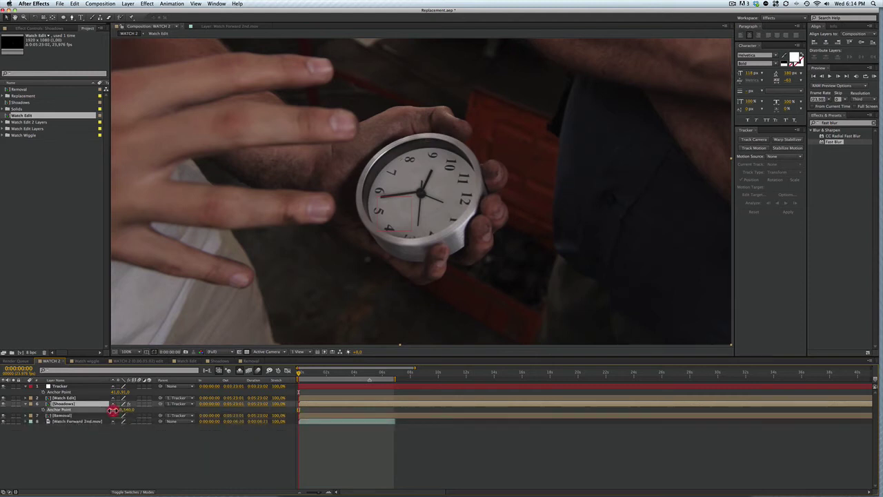
drag(118, 410, 129, 412)
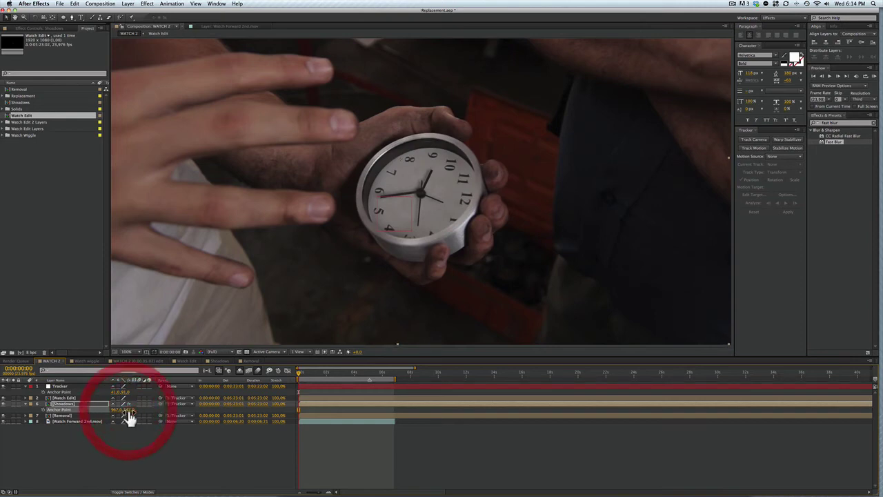
click(158, 442)
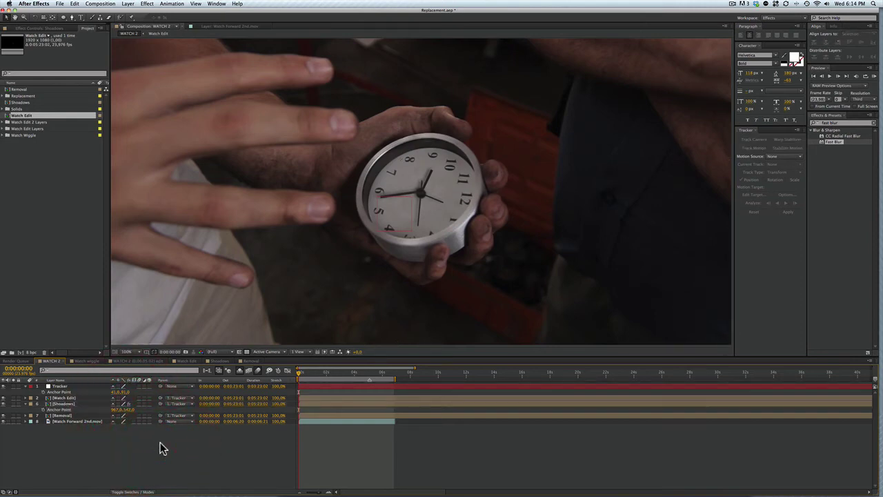
Zoom the composition view to half size and switch between the Watch wiggle and WATCH 2 comps
key(comma)
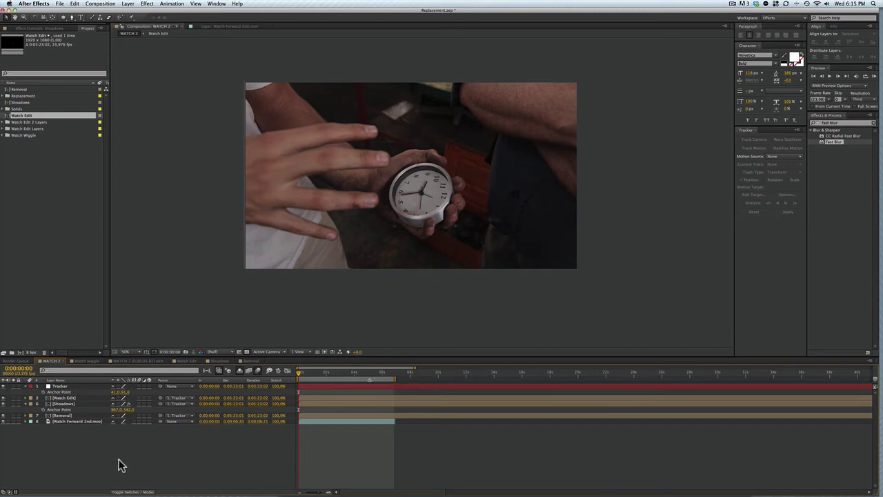
click(145, 457)
click(27, 221)
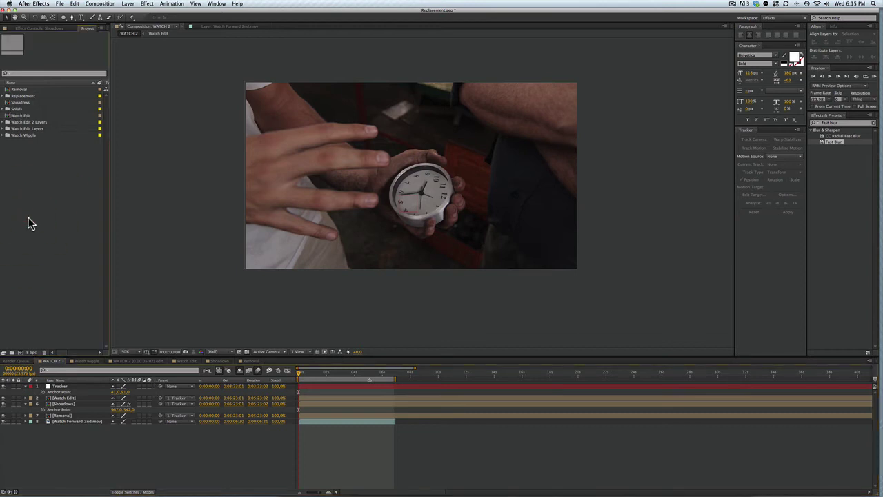
click(80, 363)
click(71, 398)
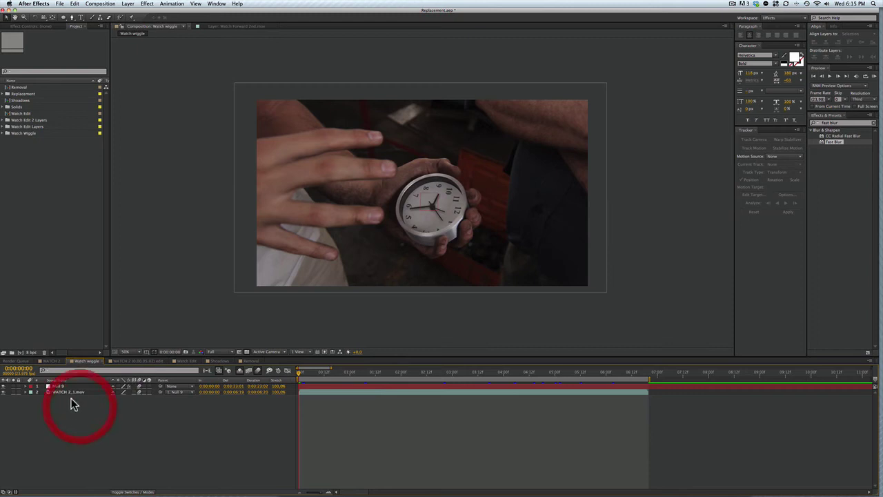
click(58, 392)
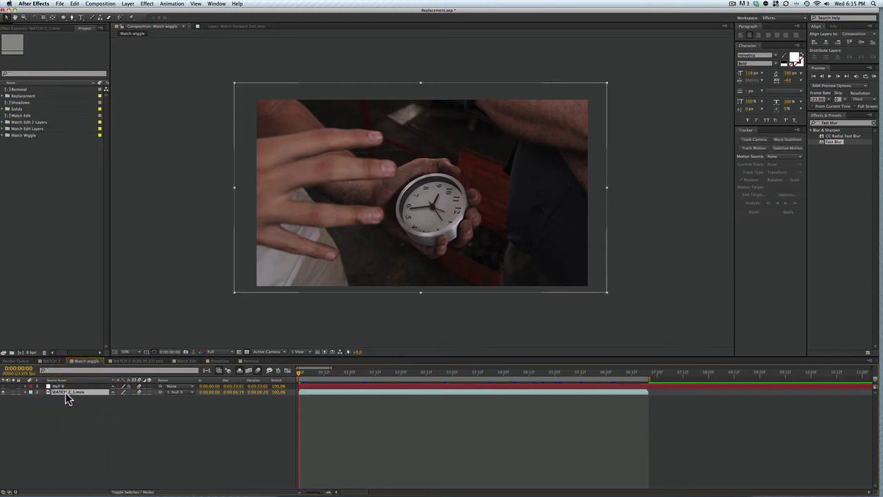
click(51, 361)
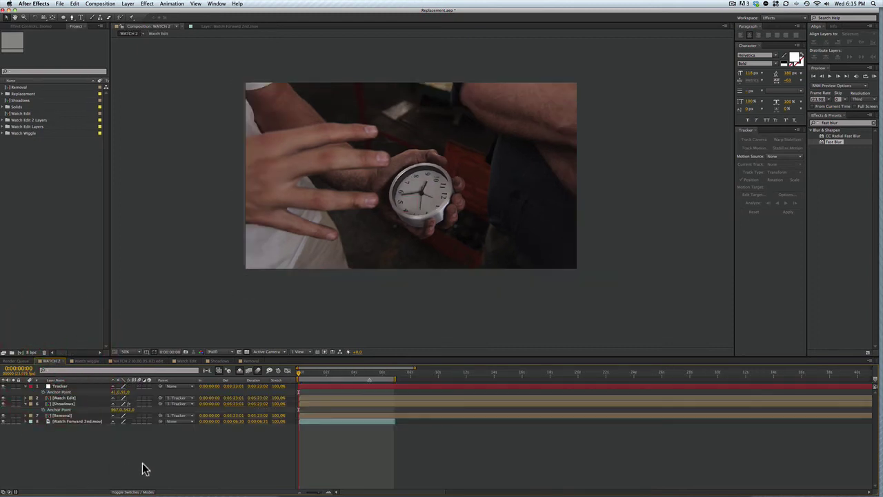
In the Watch wiggle comp, inspect WATCH 2_1.mov, then select Null 9 and show its effect controls
drag(193, 469, 59, 378)
click(93, 364)
click(110, 386)
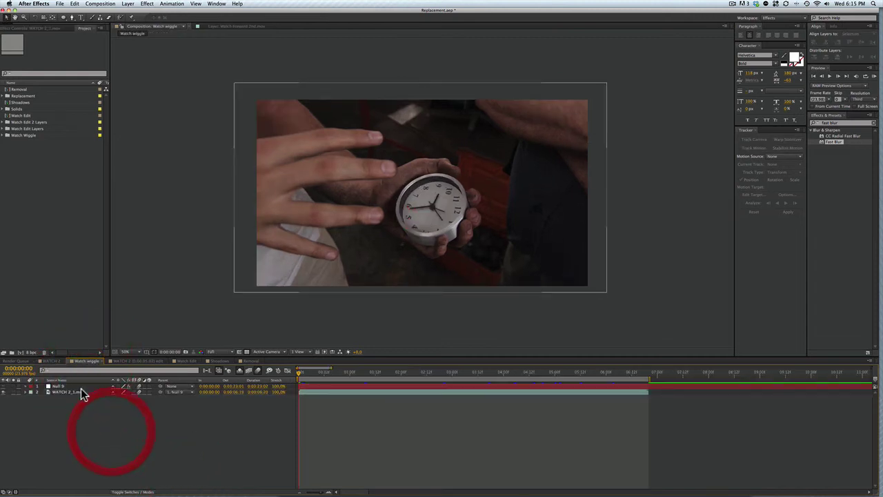
click(82, 392)
click(117, 402)
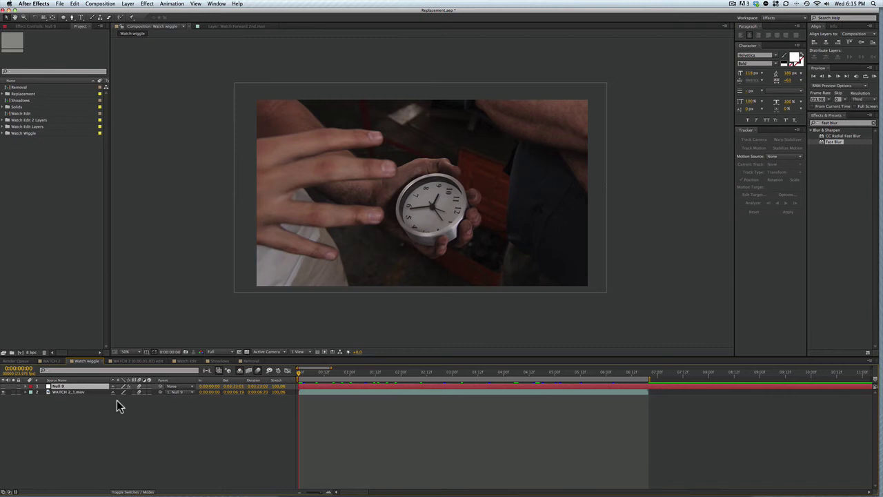
click(89, 392)
click(106, 404)
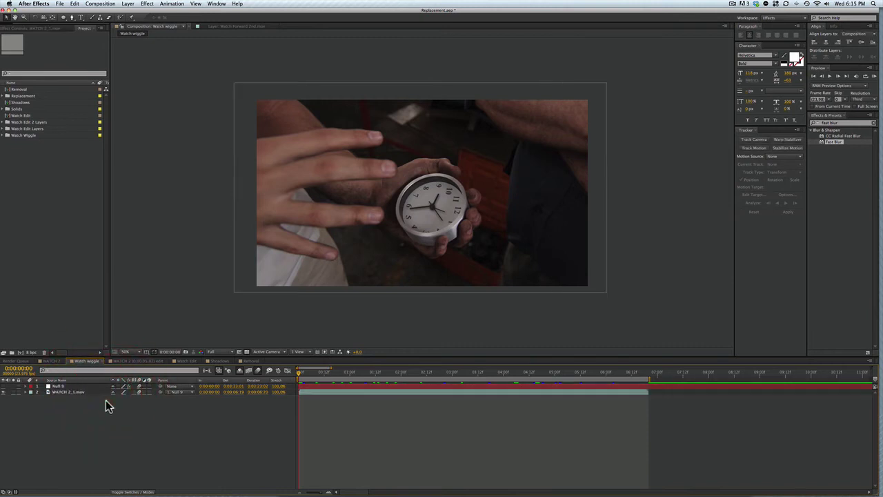
click(77, 386)
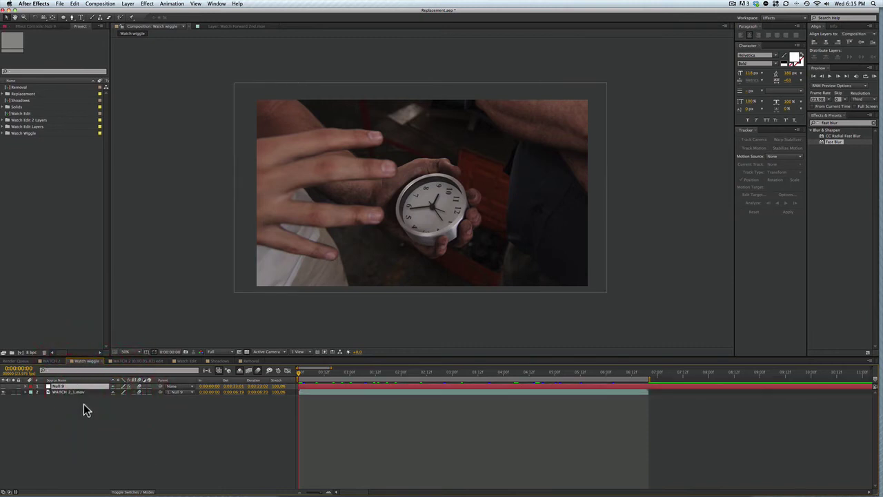
click(21, 26)
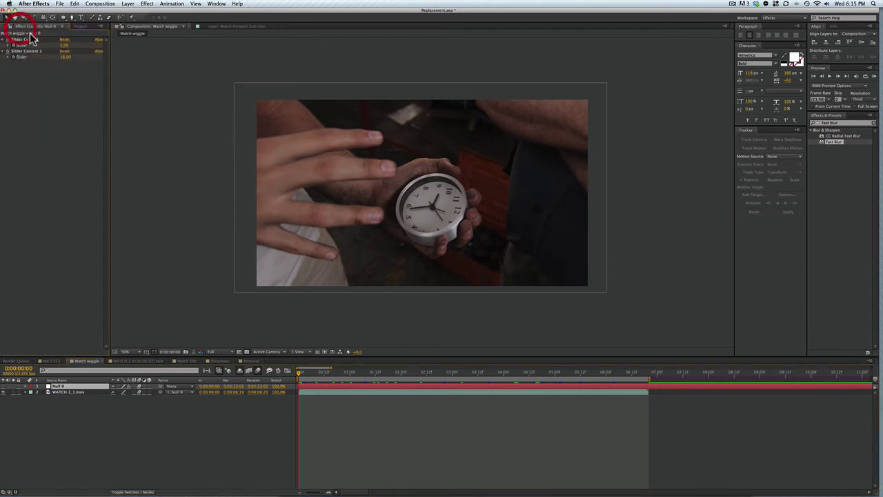
click(71, 414)
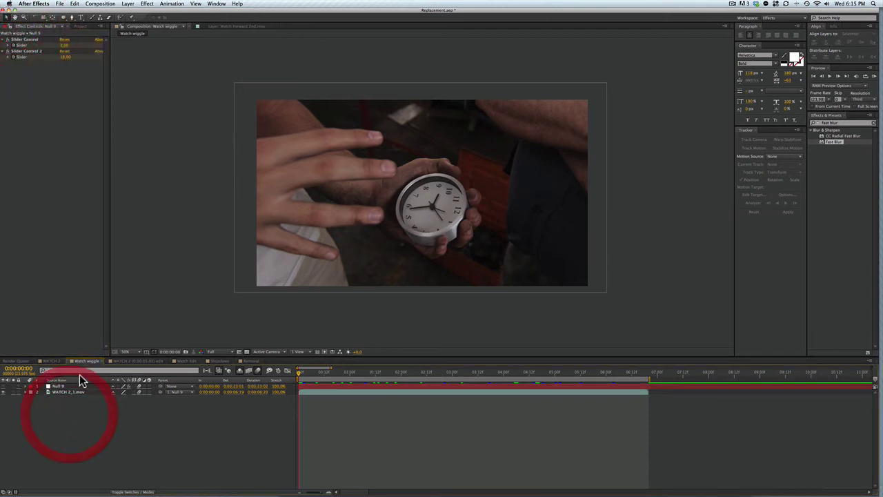
click(73, 386)
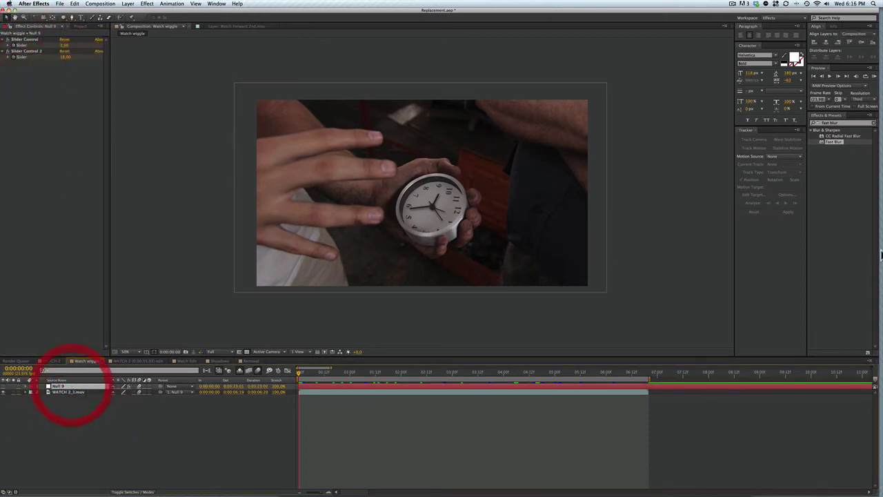
Search Effects & Presets for 'slider', then reveal Null 9's keyframes and preview the wiggle near 3 seconds
click(846, 120)
text(sl)
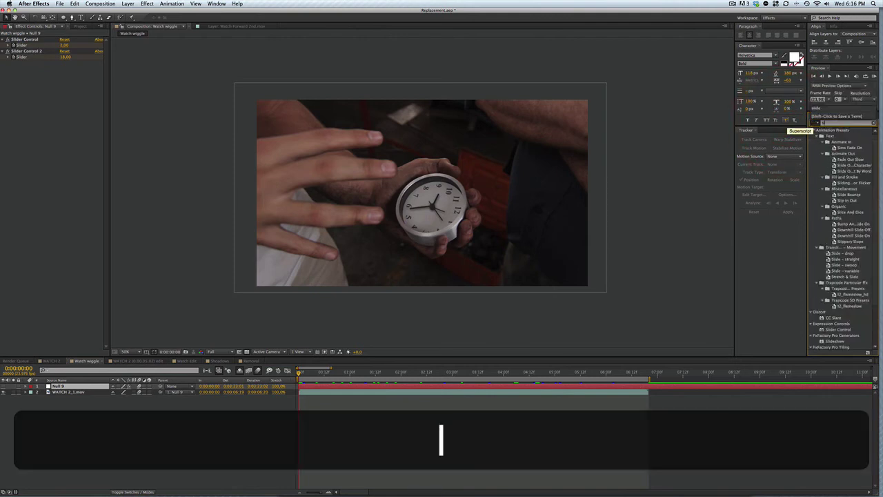
text(ider)
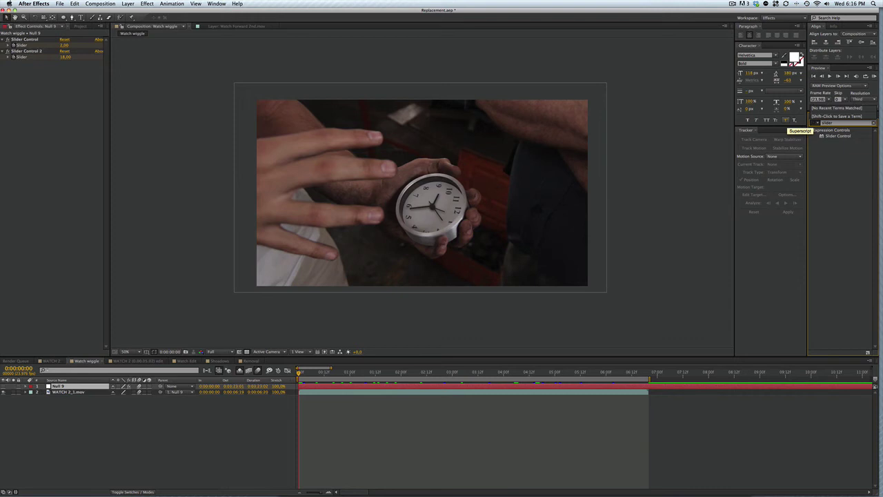
drag(836, 134, 34, 139)
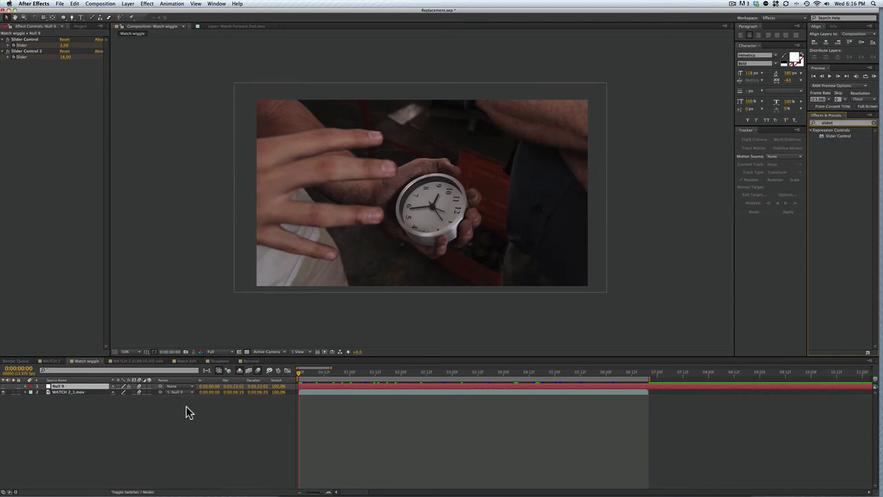
click(188, 428)
click(69, 386)
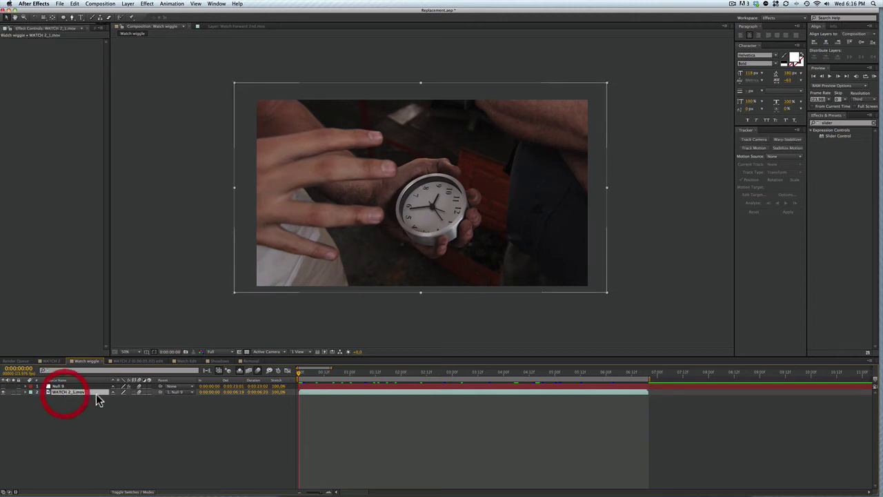
key(u)
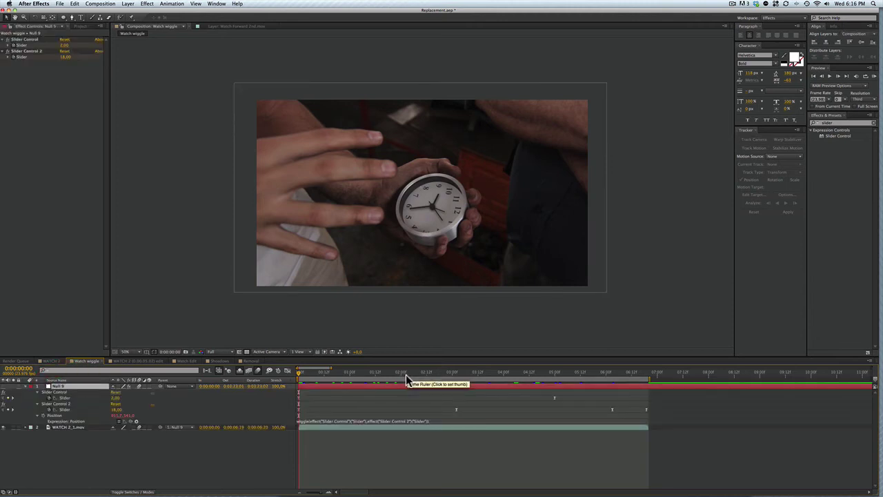
drag(408, 380, 276, 387)
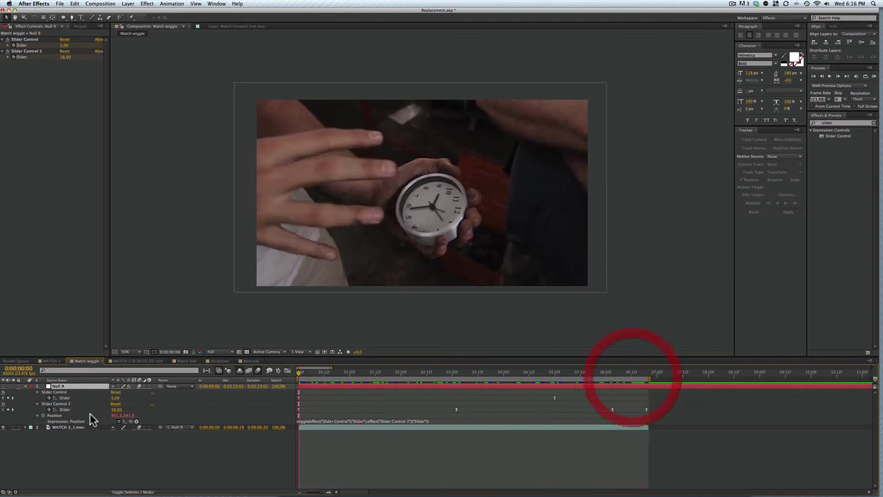
Add an expression to Null 9's Position property and begin it with 'wiggle('
click(78, 454)
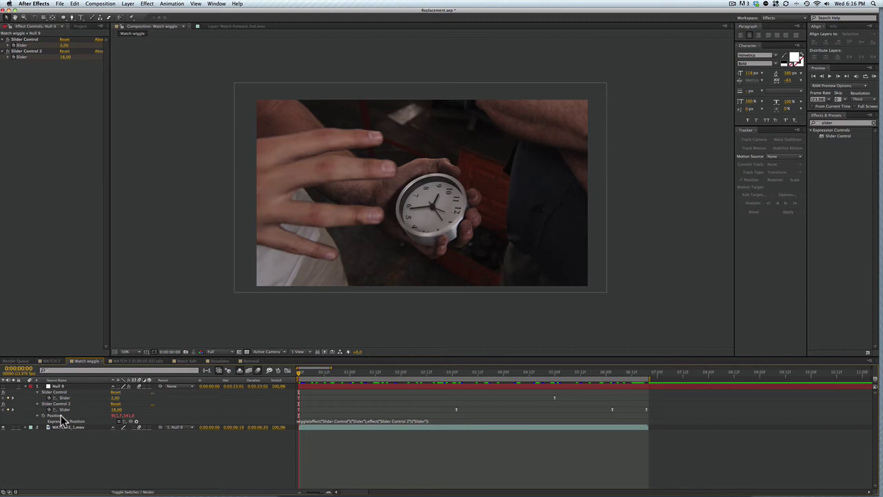
click(61, 396)
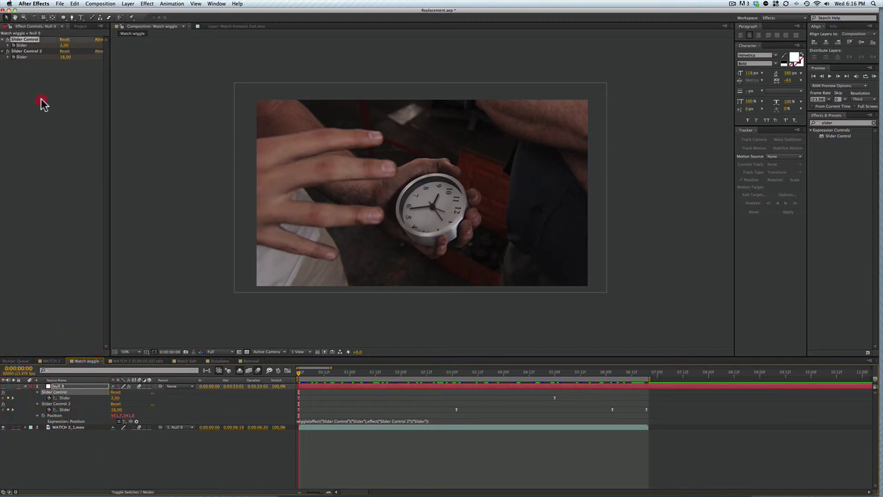
click(57, 415)
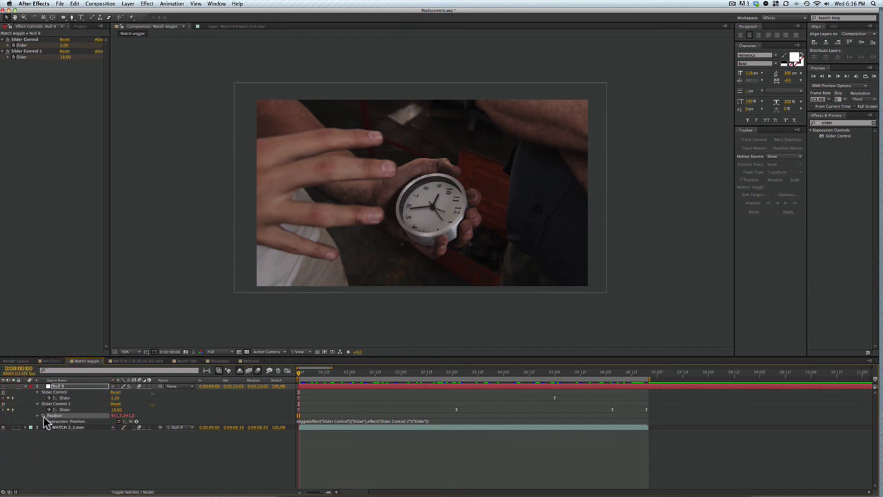
key(alt)
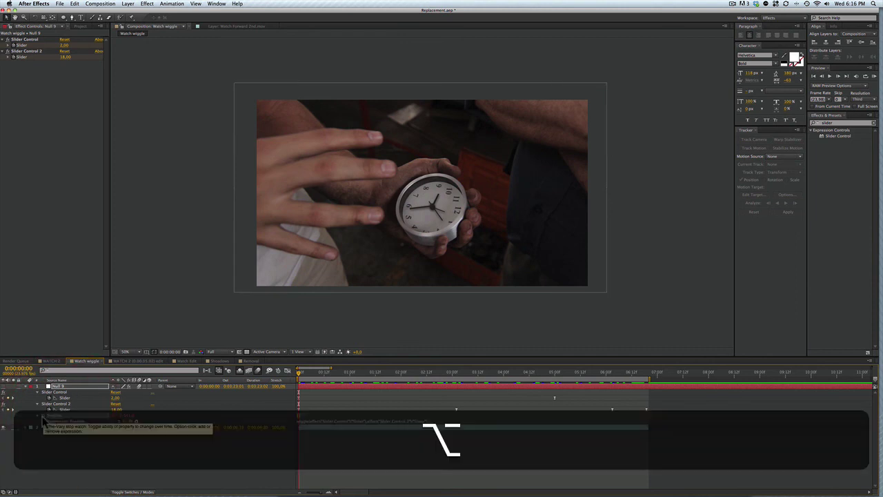
alt+click(44, 418)
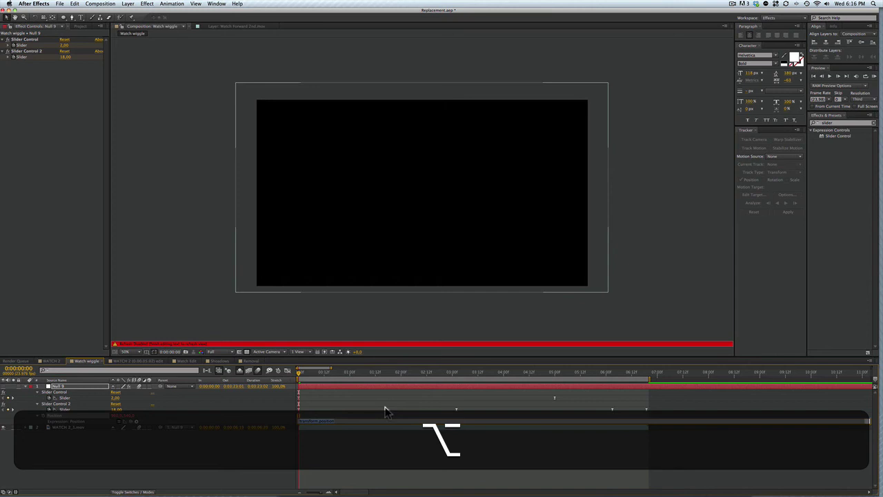
click(405, 402)
text(i)
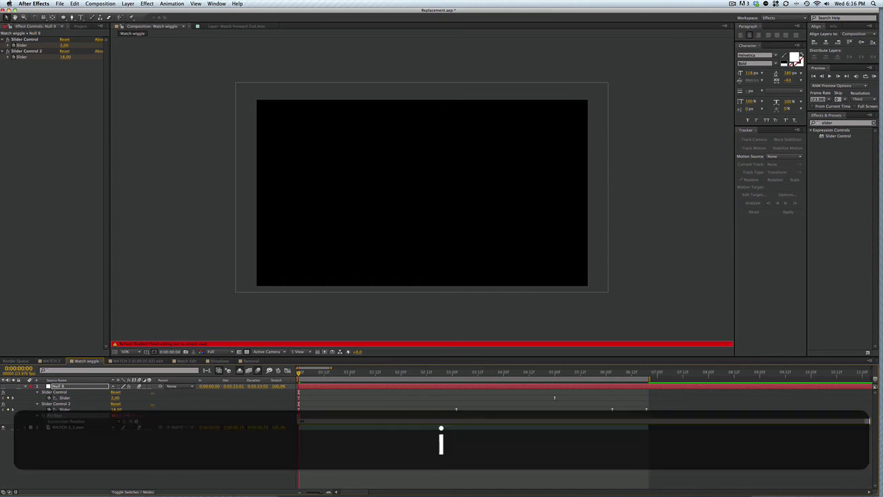
text(ggle()
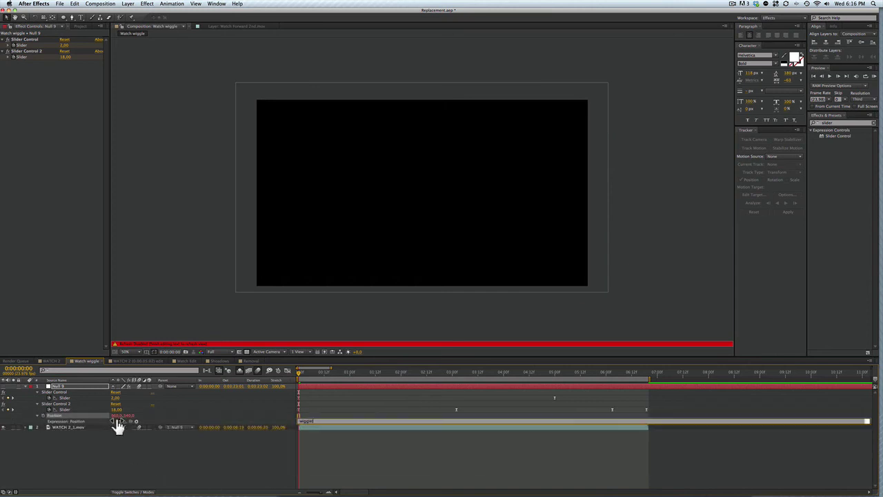
Pick-whip Slider Control and Slider Control 2's Slider into the wiggle arguments and close the expression
drag(134, 422, 24, 48)
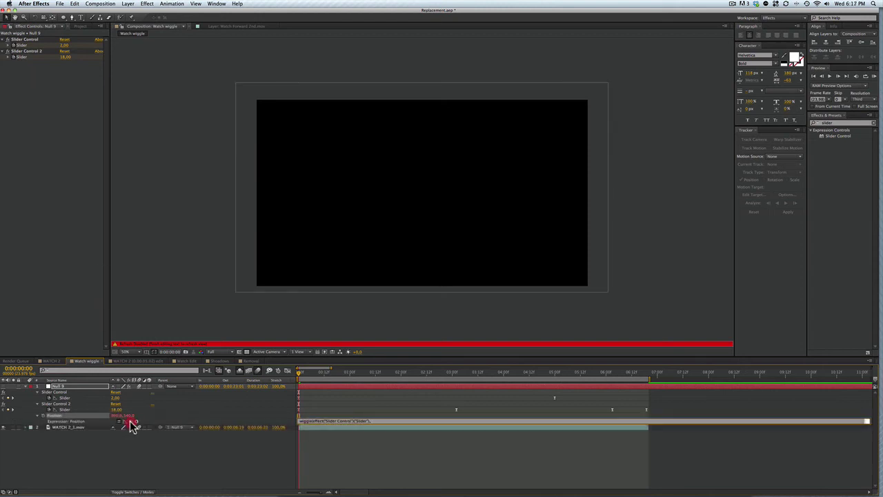
drag(132, 424, 88, 142)
click(34, 56)
key(Return)
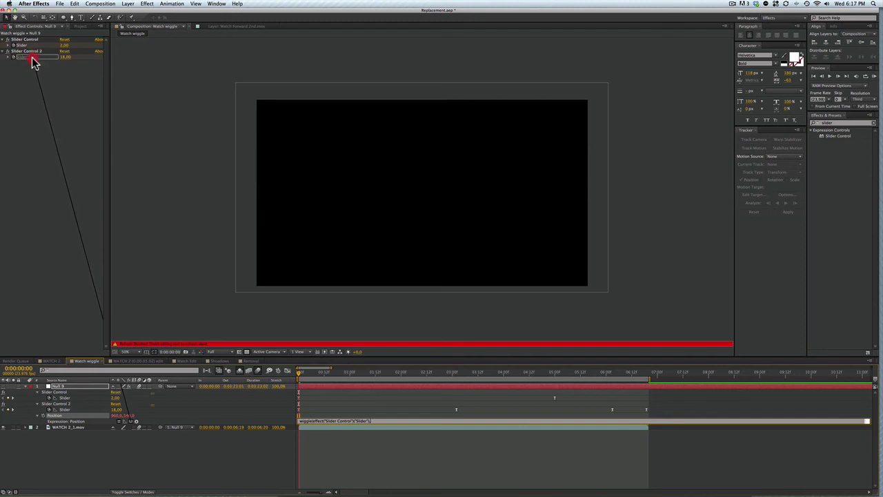
drag(34, 61, 34, 60)
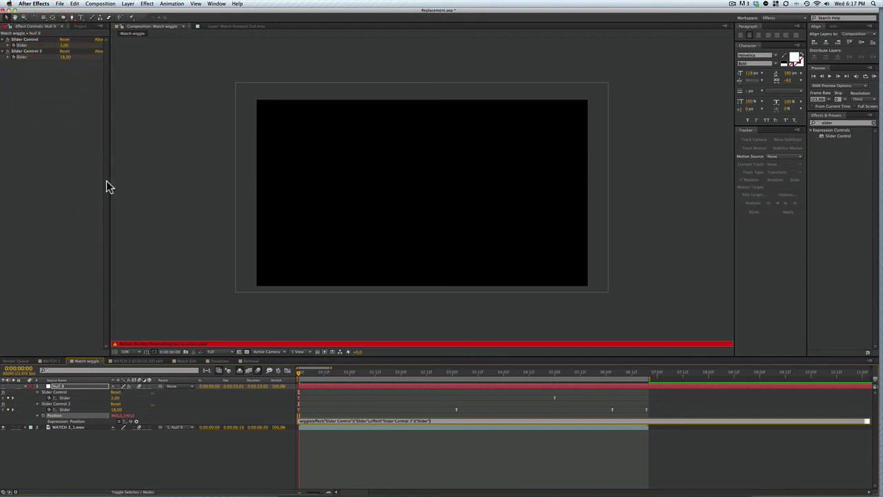
key(shift)
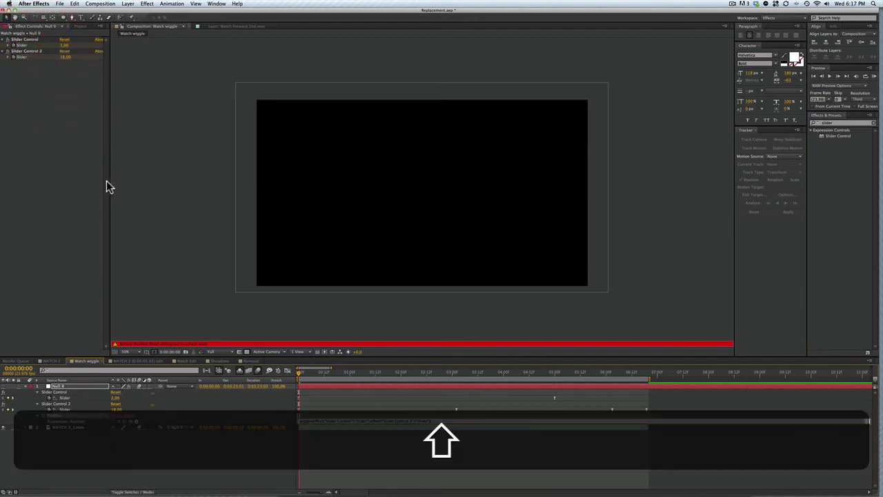
text())
click(111, 203)
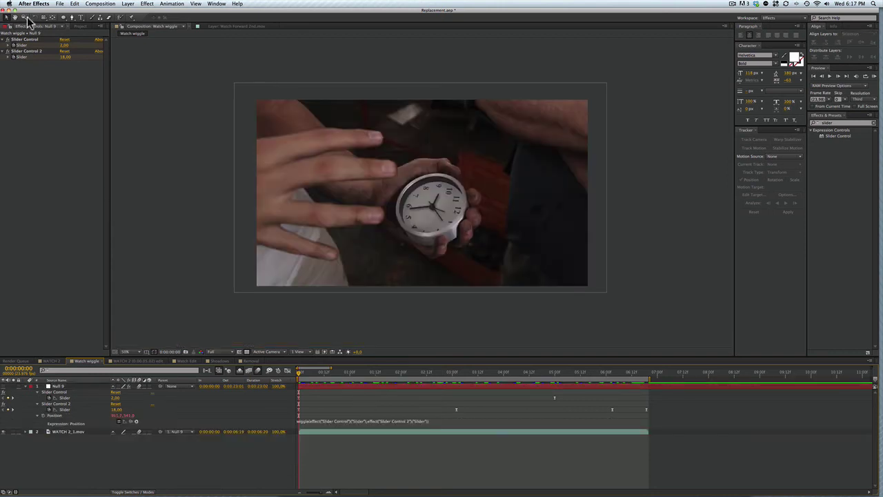
Reopen the Position expression and select its slider references to review them
click(83, 41)
click(334, 422)
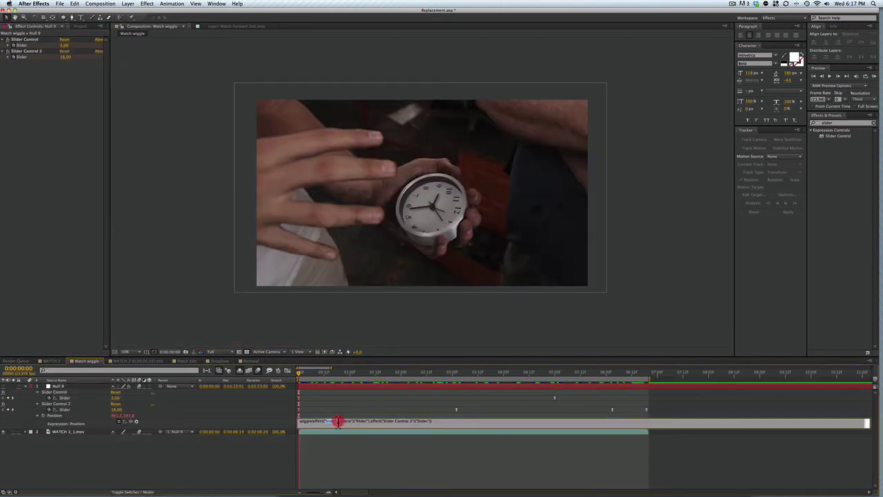
double_click(335, 422)
mouse_move(335, 422)
mouse_down()
mouse_move(325, 421)
mouse_move(367, 419)
mouse_up()
drag(369, 422, 430, 421)
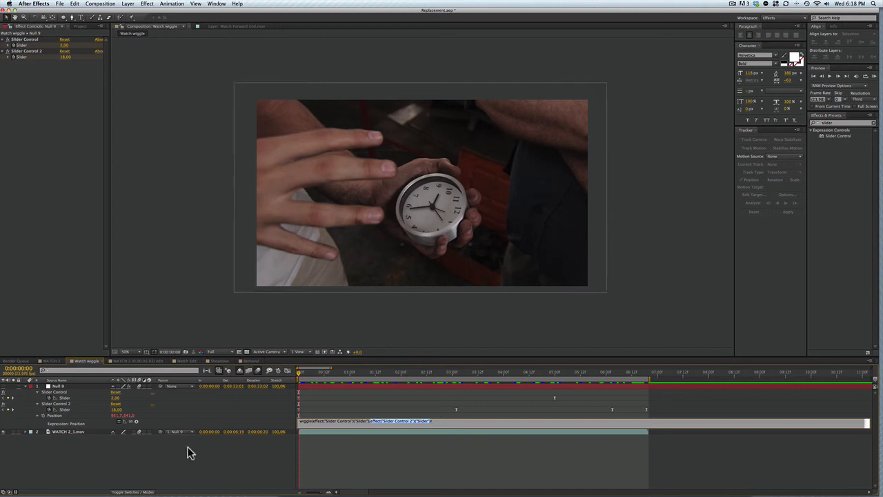
Set both Slider Control and Slider Control 2 values to 0 at the start
click(174, 468)
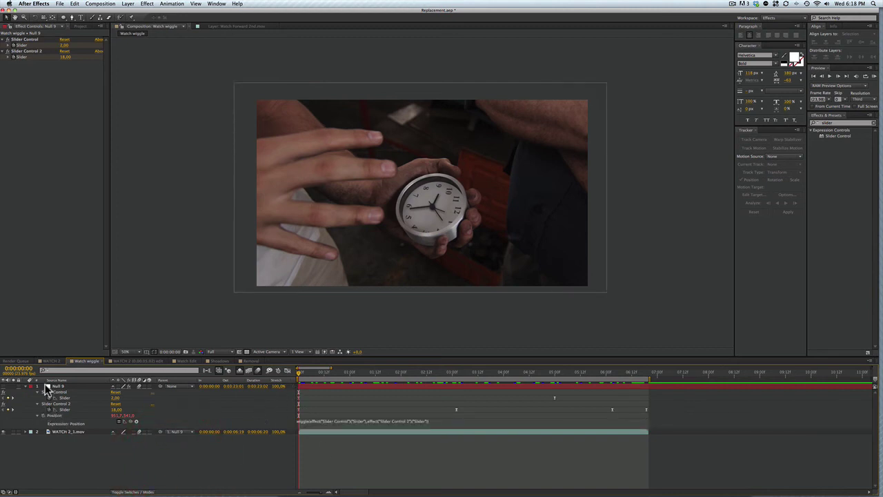
click(50, 409)
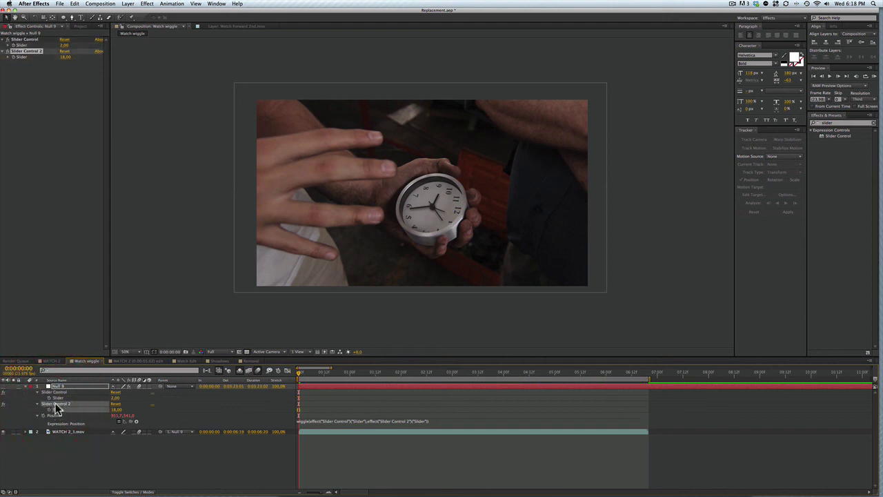
click(48, 403)
click(119, 398)
text(0)
click(162, 403)
click(116, 409)
text(0)
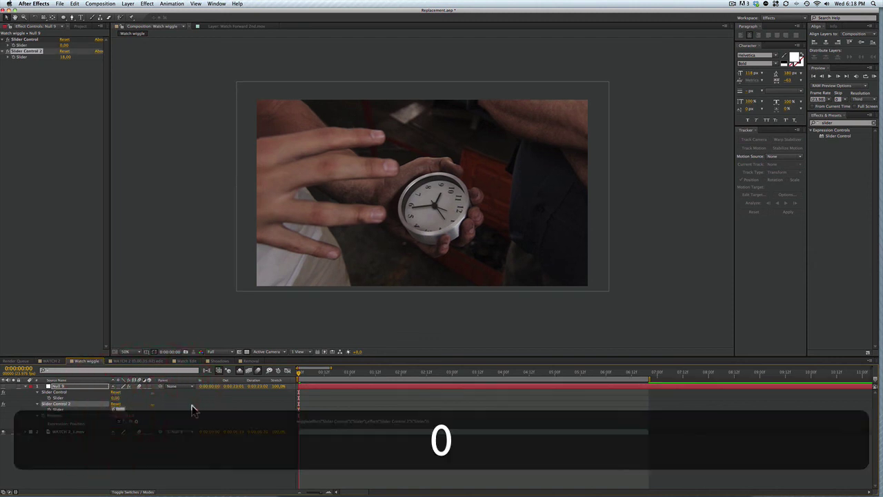
click(190, 407)
click(52, 397)
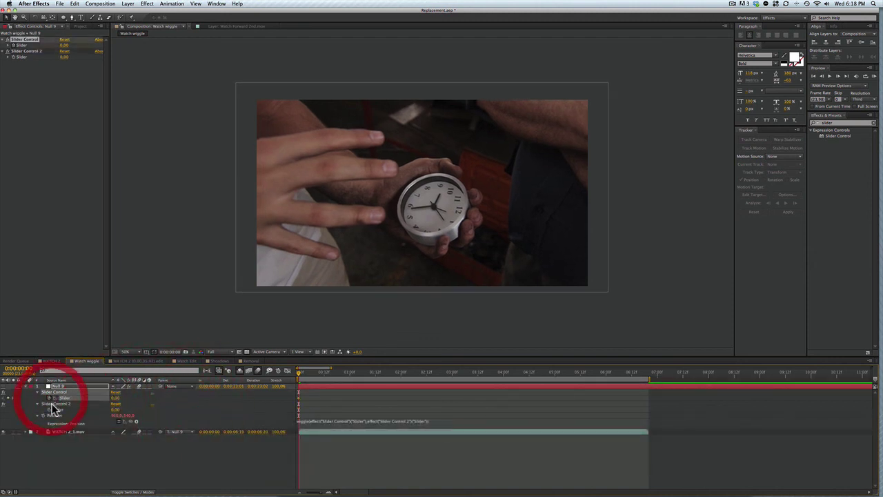
click(50, 409)
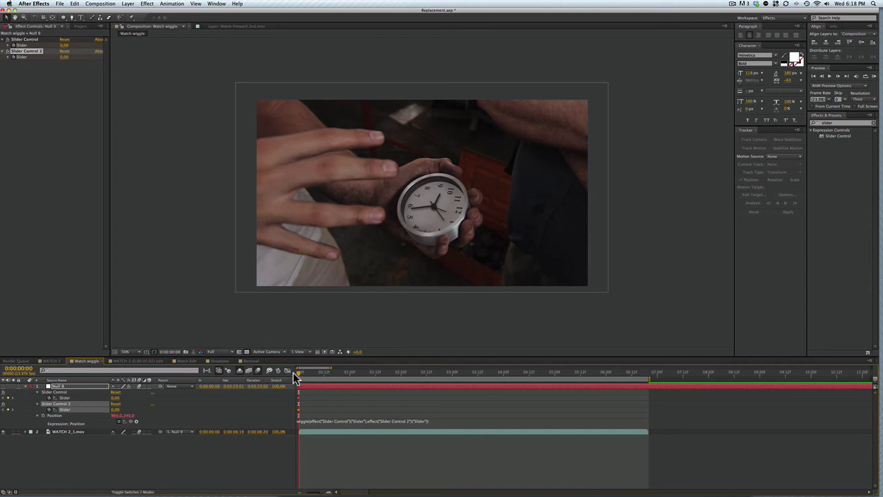
At 0:00:03:07, set Slider Control to 10 and Slider Control 2 to 20
drag(300, 376, 450, 376)
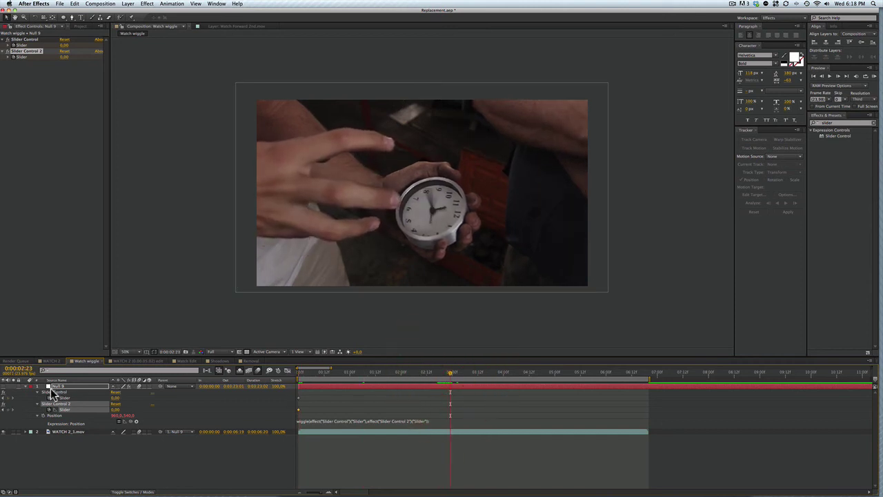
click(66, 397)
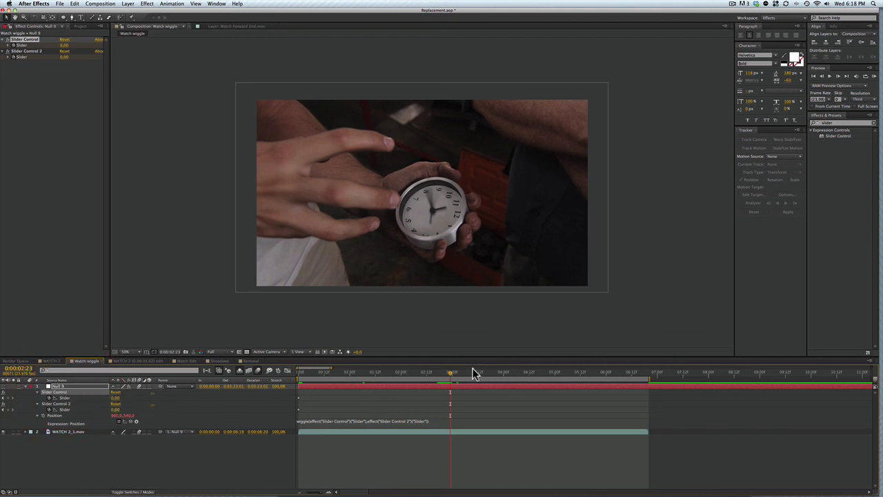
drag(507, 372, 467, 374)
click(116, 398)
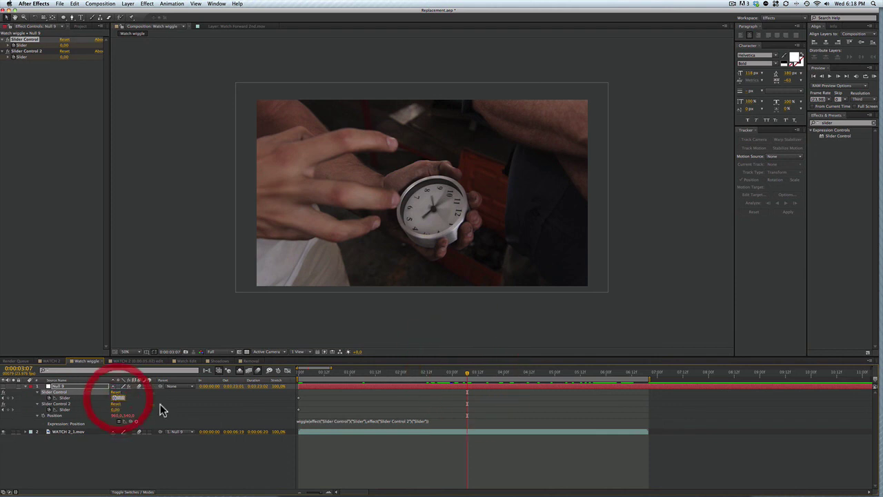
text(0)
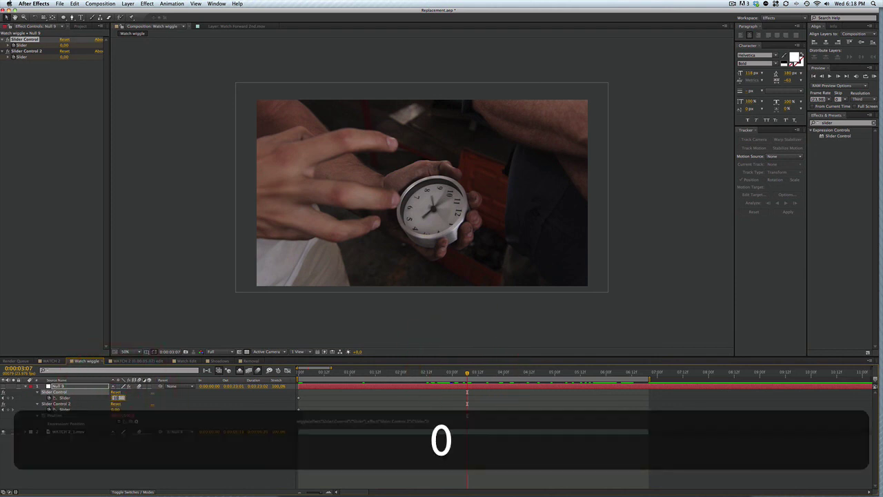
click(126, 470)
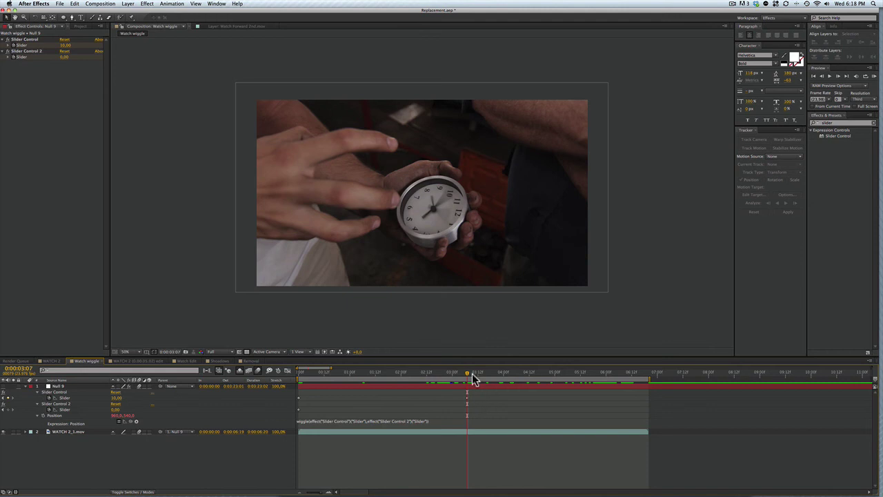
click(116, 409)
text(20)
click(227, 455)
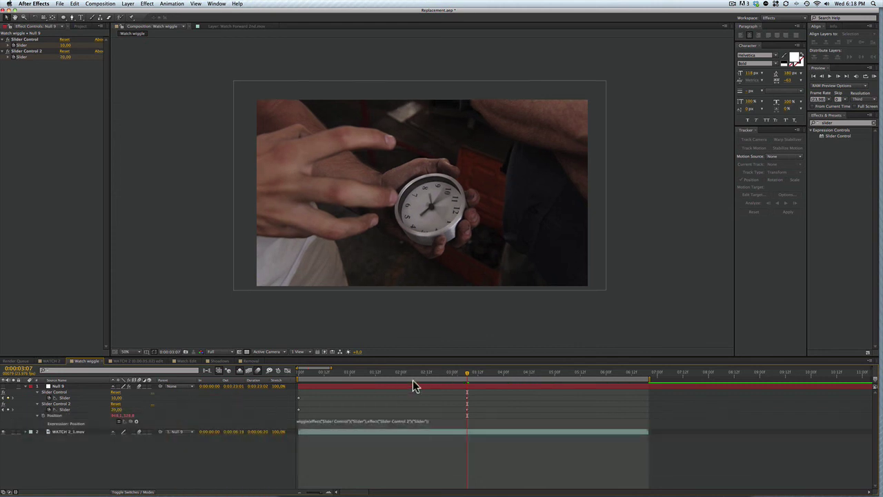
Apply Easy Ease to the slider keyframes and preview the playback
drag(505, 390, 297, 417)
right_click(298, 412)
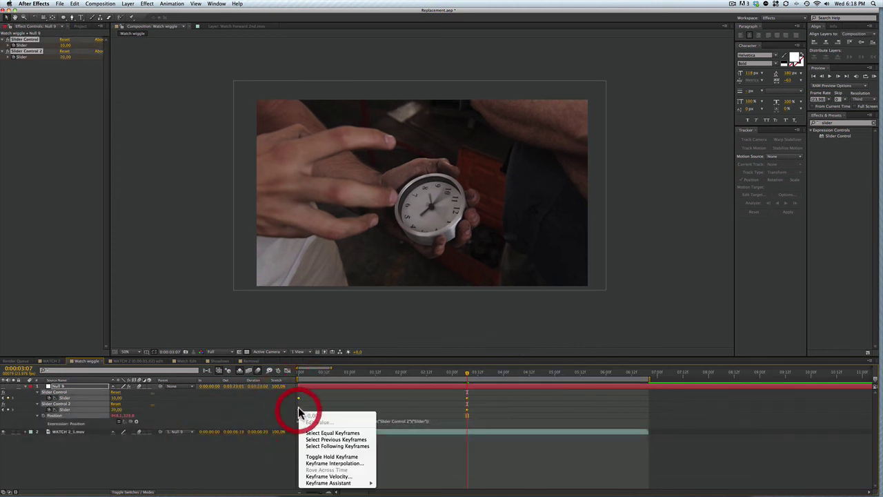
mouse_move(331, 483)
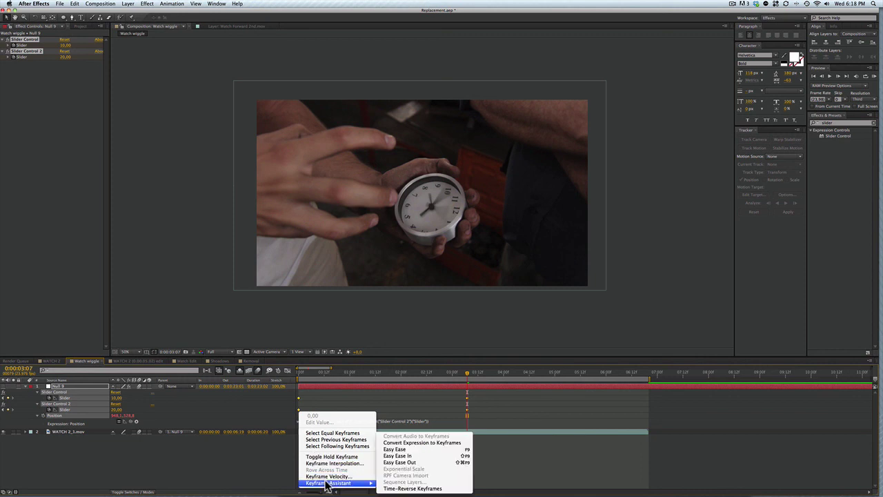
click(414, 450)
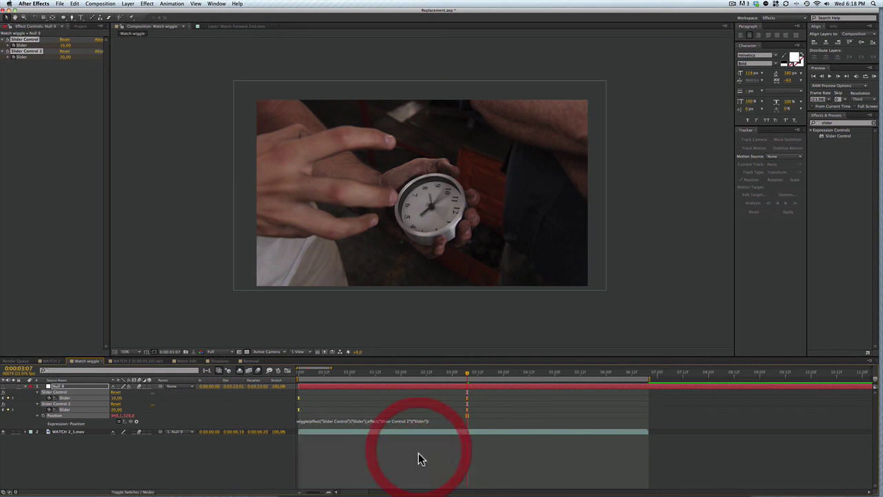
click(873, 78)
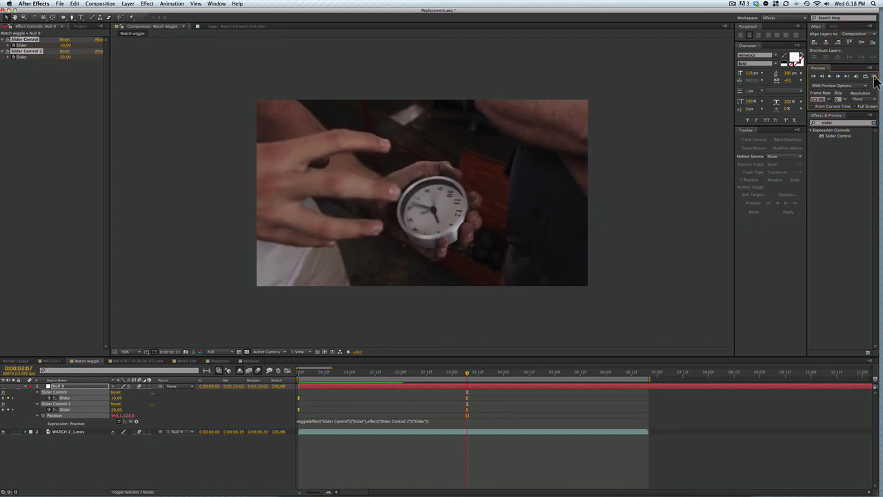
key(space)
At 0:00:05:17, set both slider values back to 0 and play back the ramp
click(590, 373)
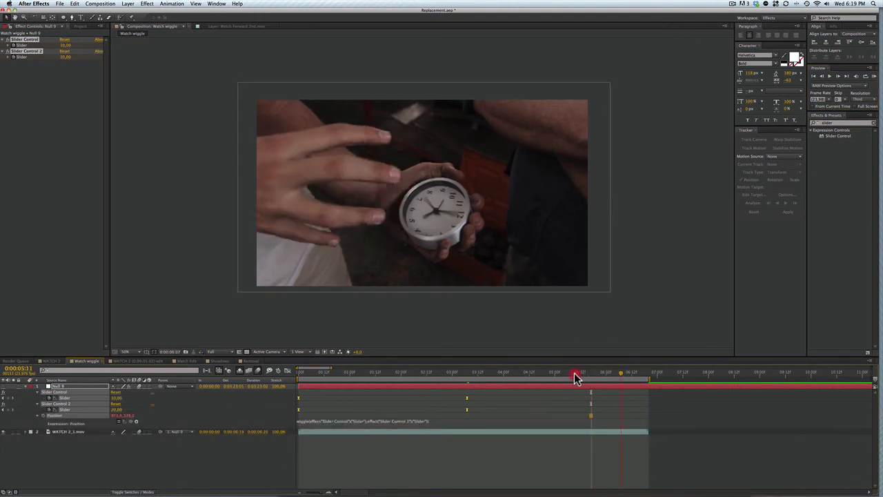
drag(576, 378, 591, 378)
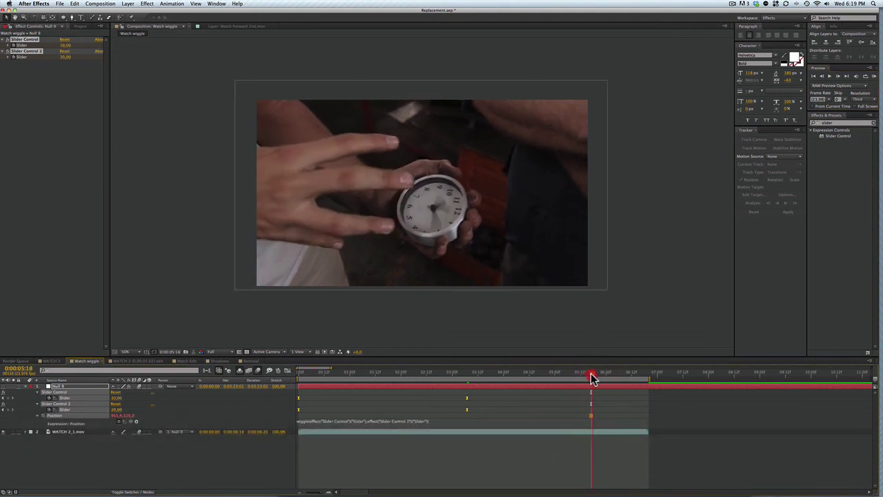
click(590, 375)
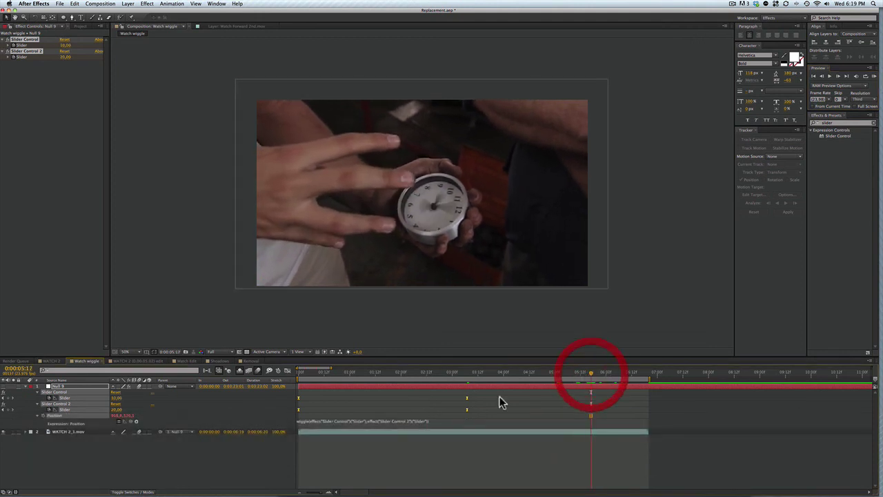
click(118, 399)
text(0)
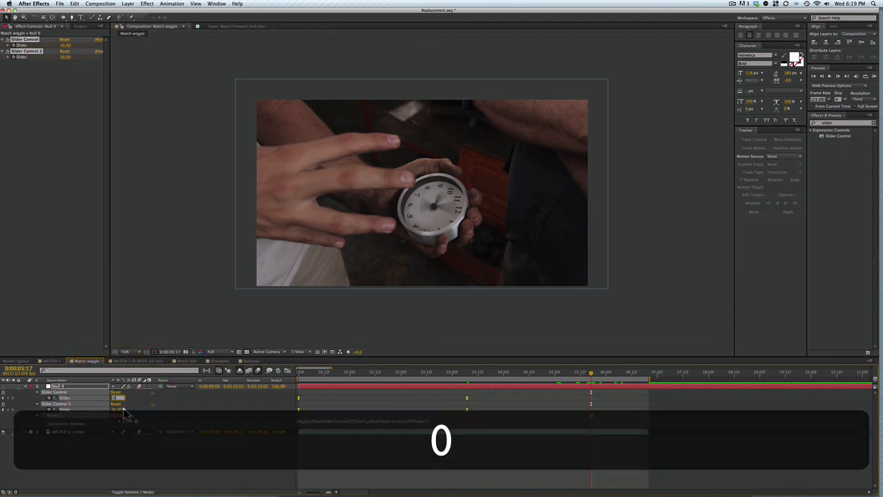
click(116, 408)
text(0)
click(217, 414)
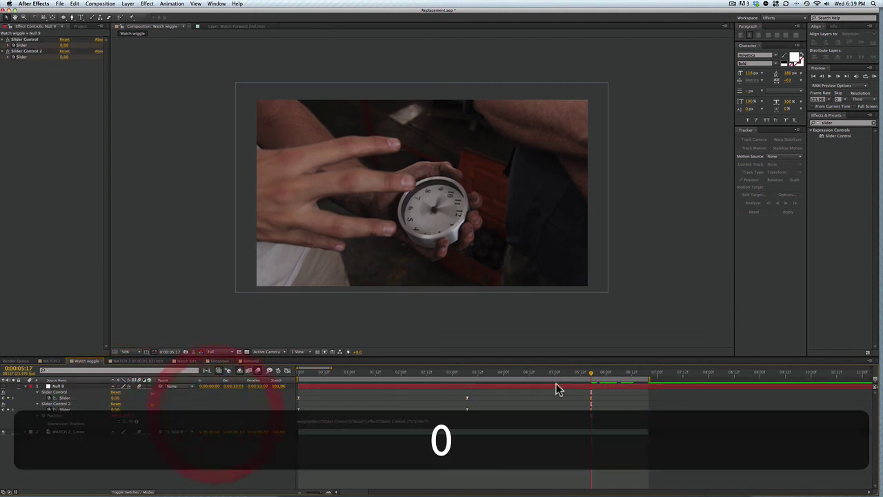
key(space)
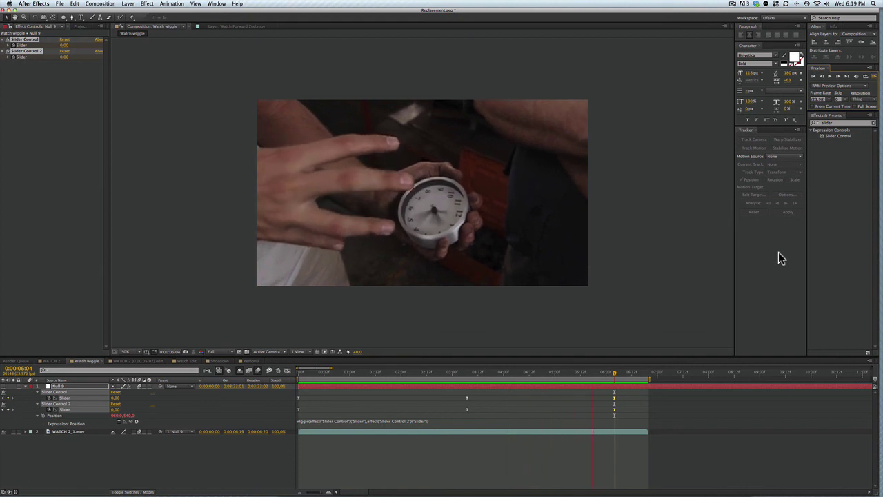
click(696, 231)
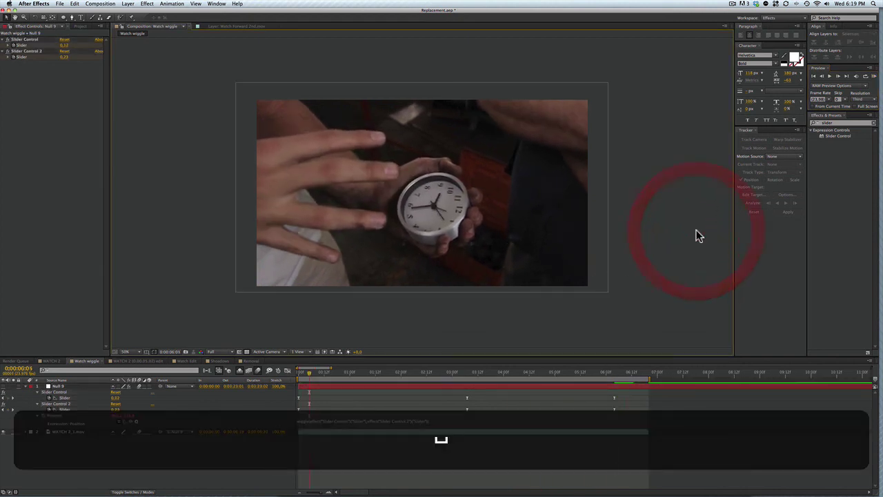